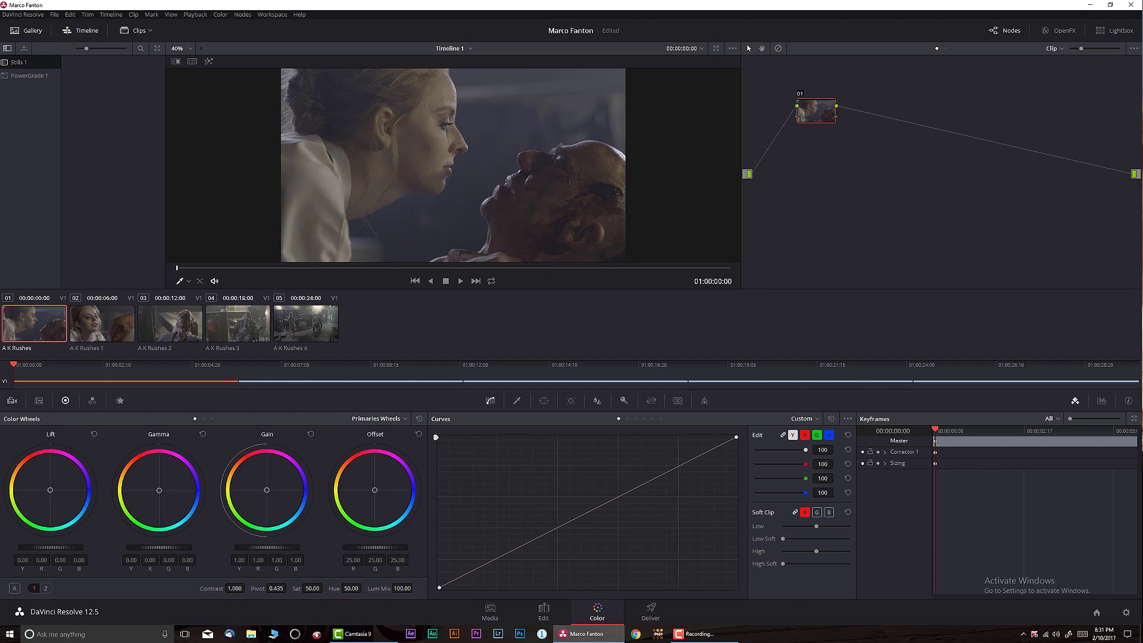
Scrub through the first clip, hide the clip thumbnails and park the playhead at 01:00:02:04
left_click_drag(310, 247, 607, 254)
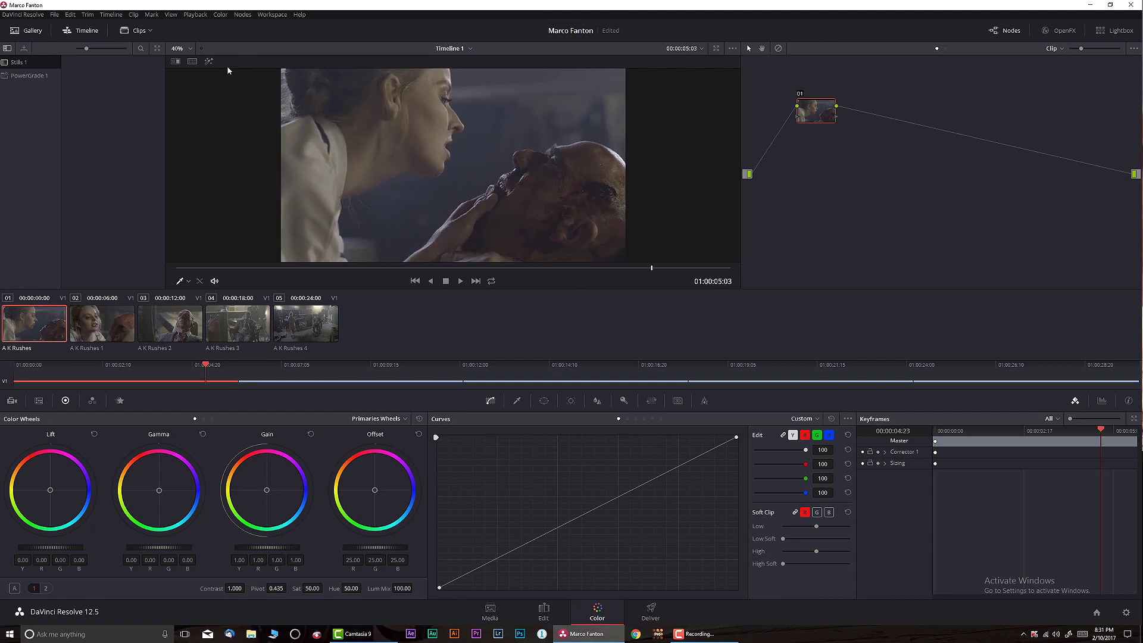
left_click(137, 31)
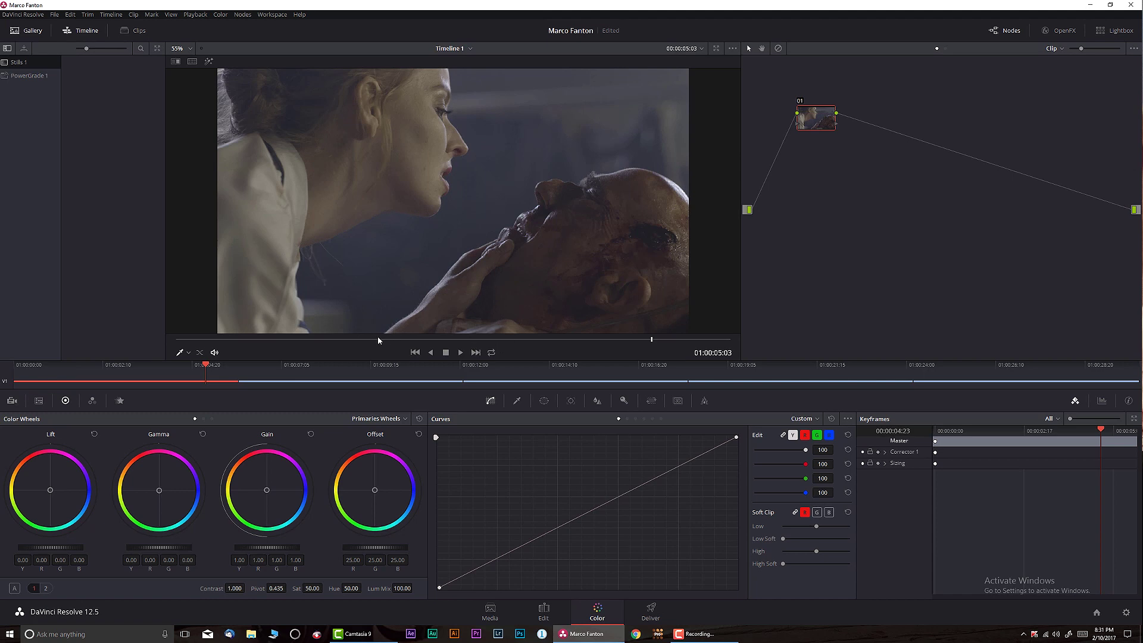
mouse_move(378, 339)
left_mouse_down()
mouse_move(209, 340)
mouse_move(377, 341)
left_mouse_up()
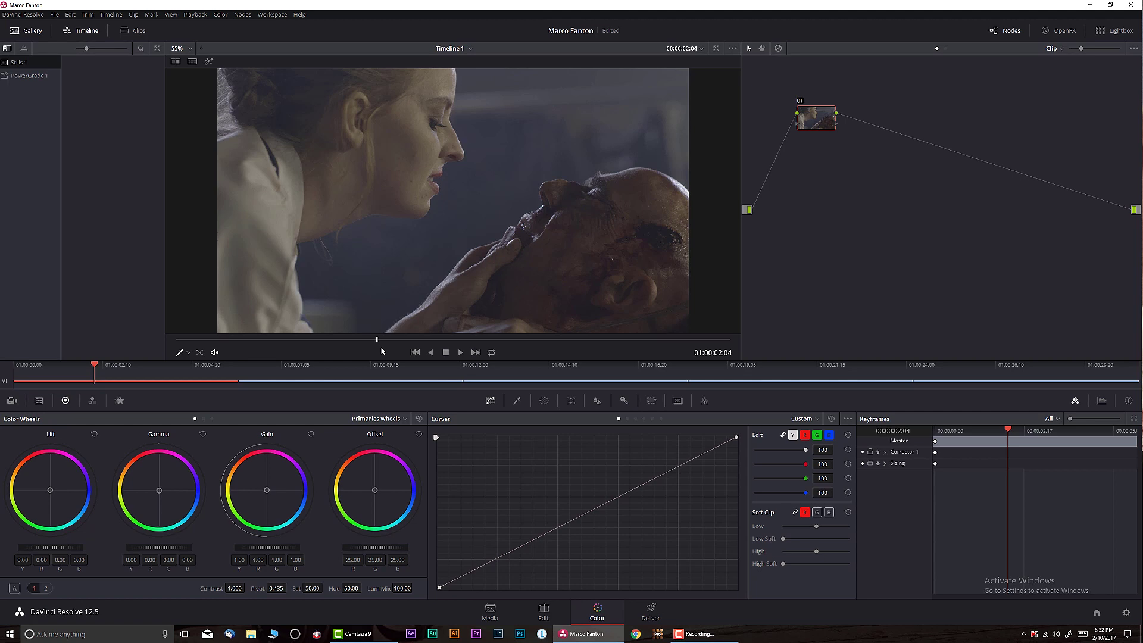
Check the shot's exposure with a false-colour OpenFX effect on a temporary serial node and delete that node
key("alt+s")
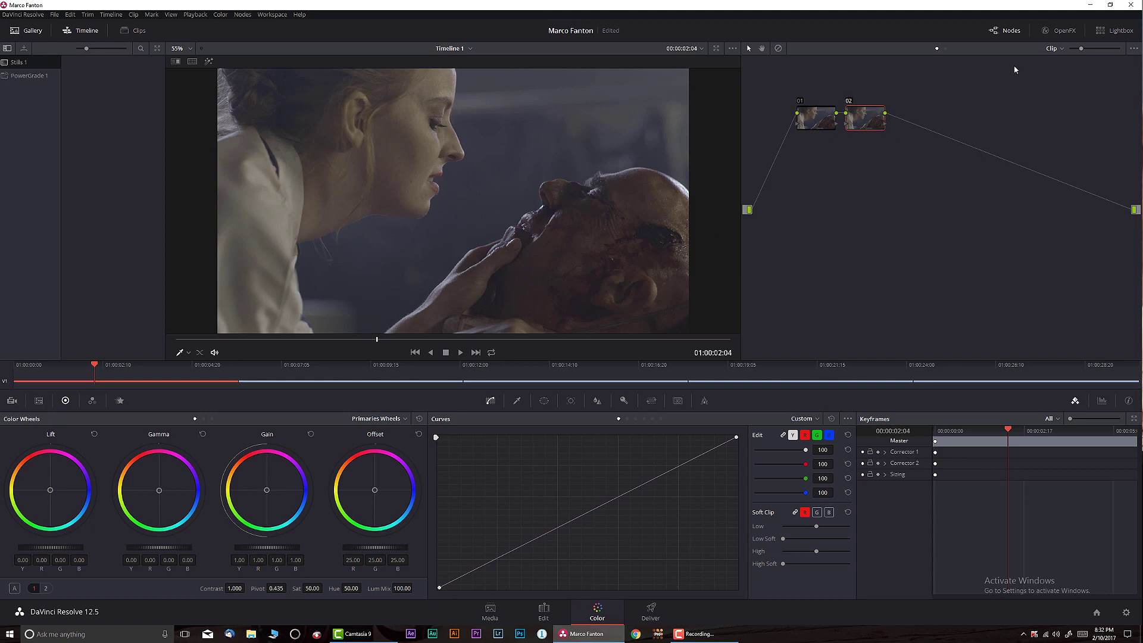
left_click(1059, 31)
scroll(1008, 244, "down", 4)
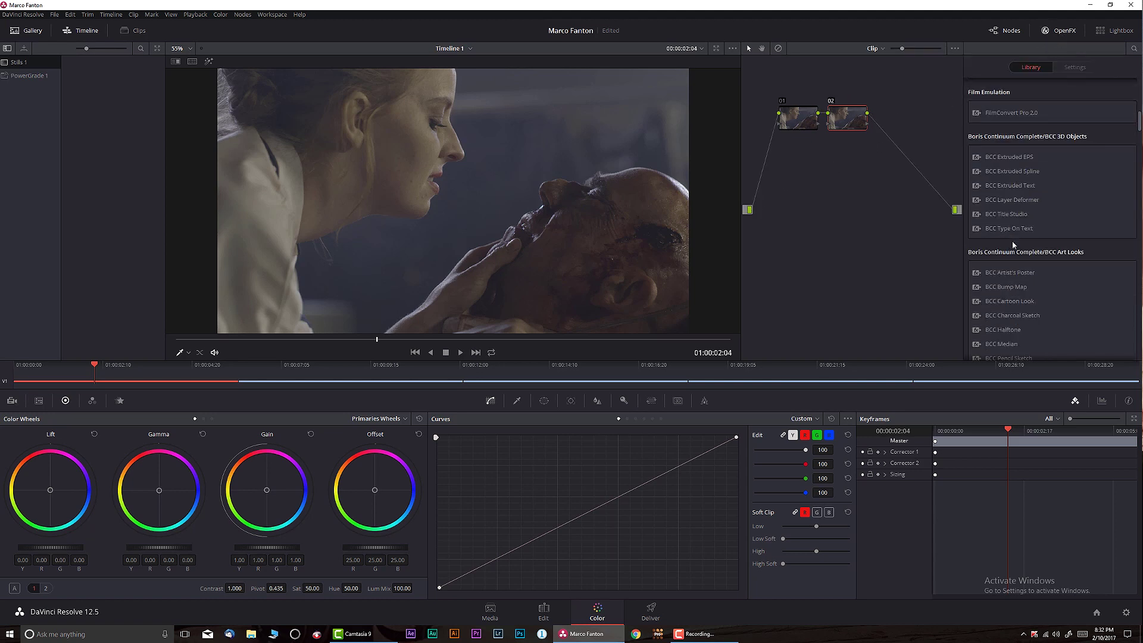
left_click_drag(1012, 152, 852, 119)
left_click(1057, 35)
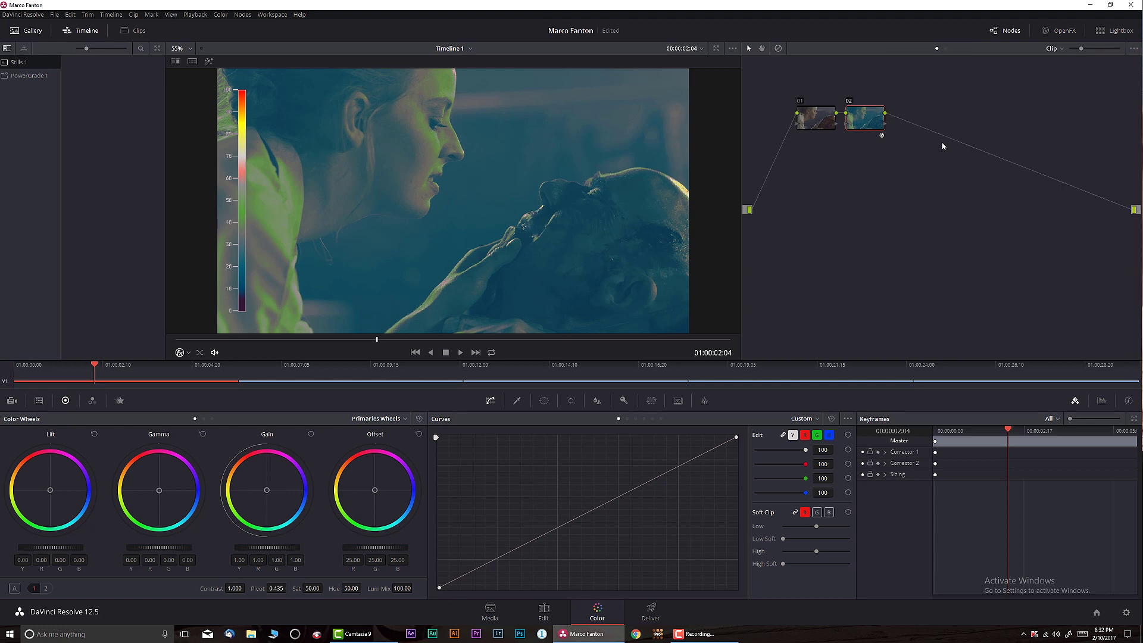
key("Delete")
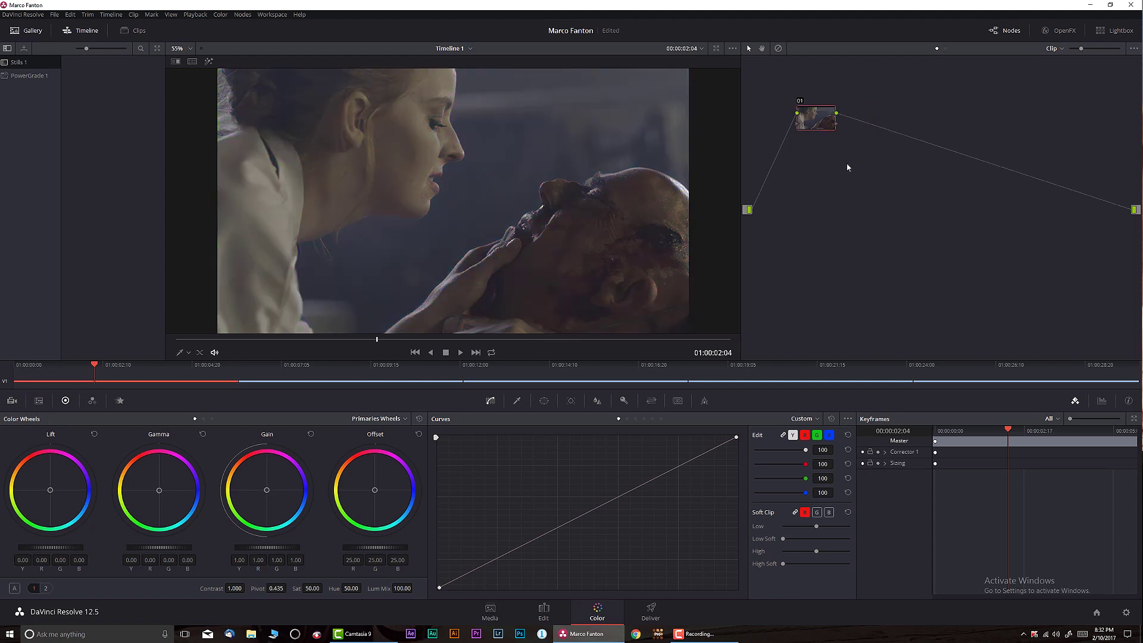
Show the video scopes in place of the keyframes
left_click(1101, 401)
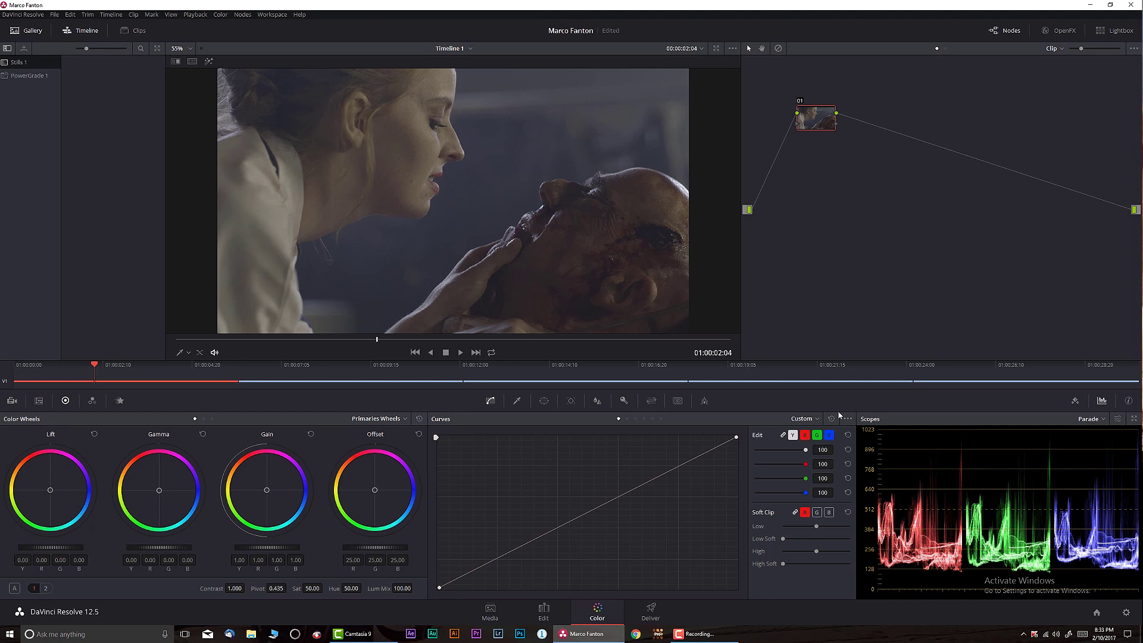
Examine the image quality around the woman's face and nose edges at high magnification on several frames, ending at 01:00:03:12 with the full picture fitted
scroll(458, 184, "up", 6)
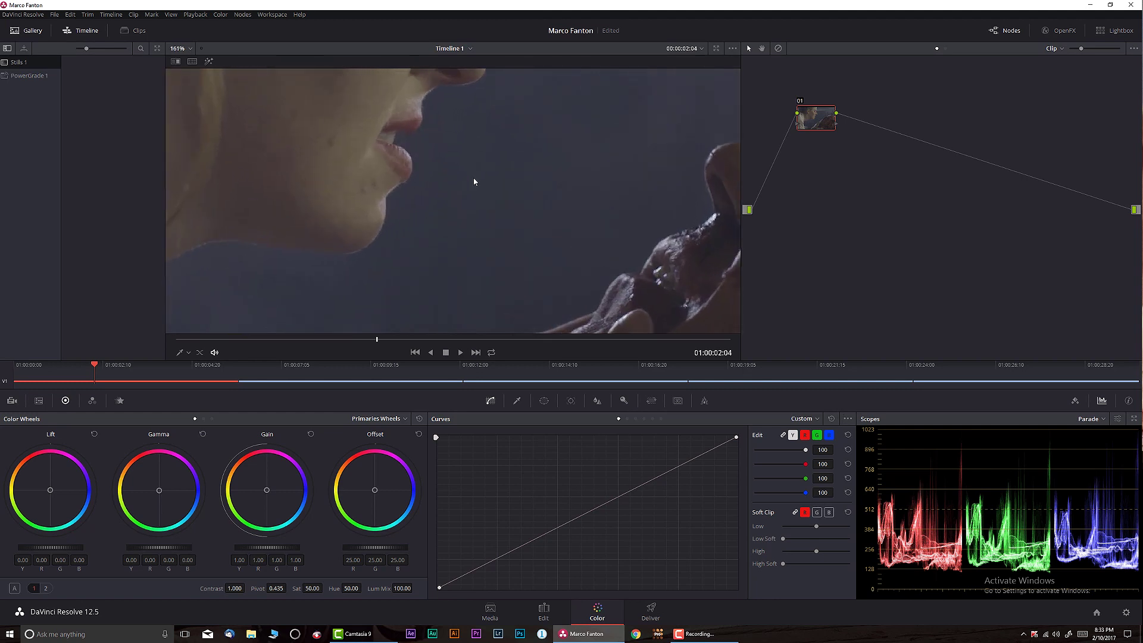
scroll(475, 182, "up", 4)
mouse_move(378, 345)
left_mouse_down()
mouse_move(421, 340)
mouse_move(385, 340)
left_mouse_up()
scroll(453, 298, "up", 5)
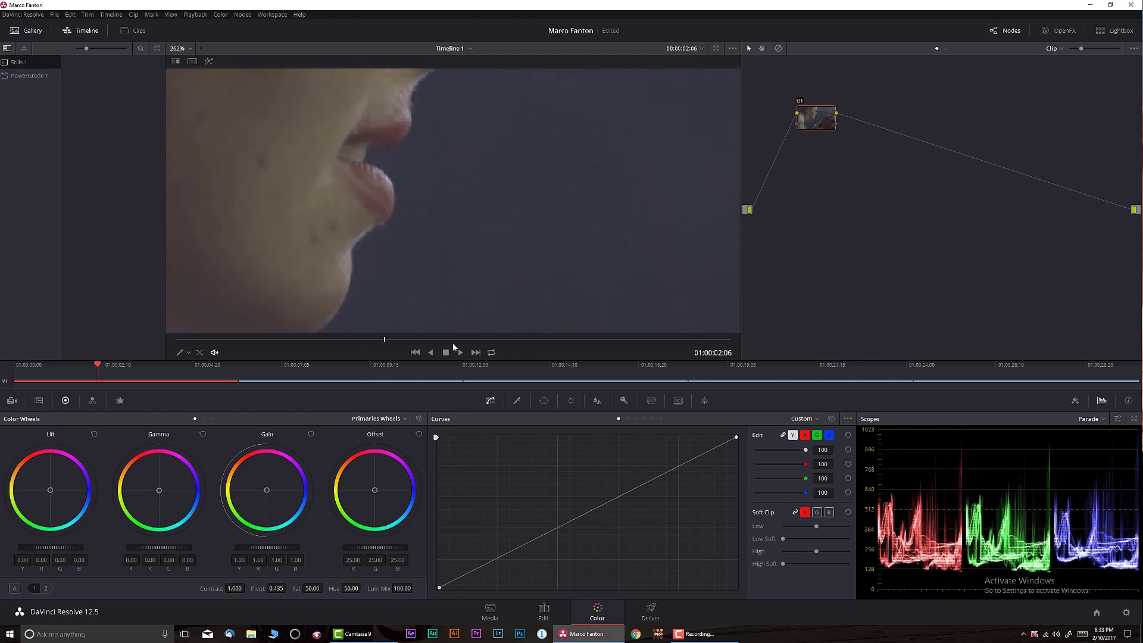
scroll(527, 172, "up", 3)
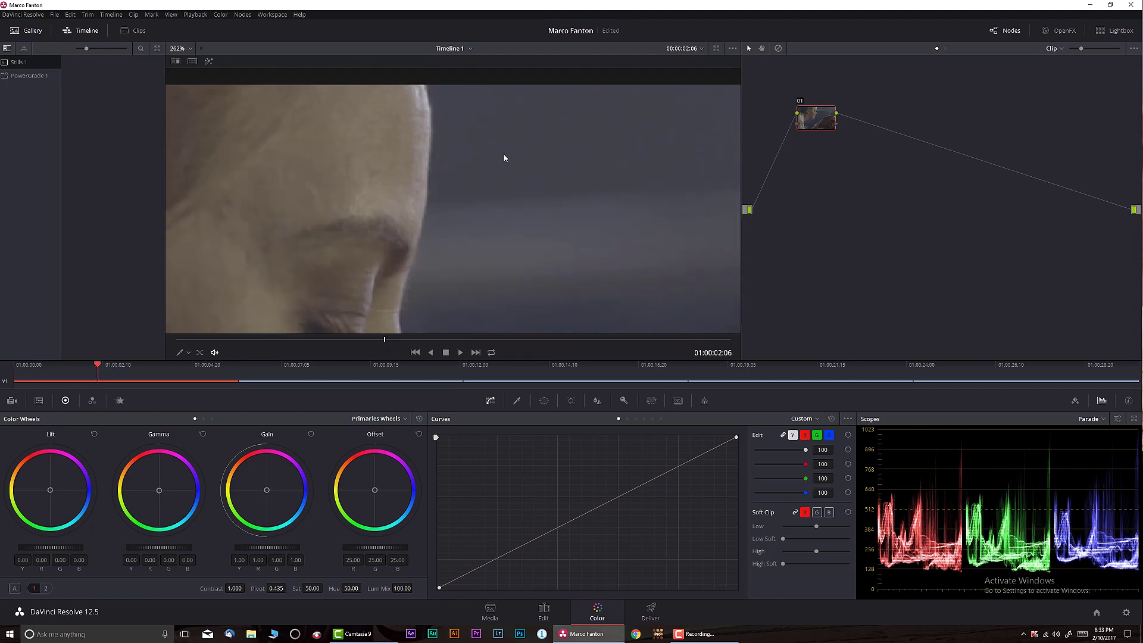
left_click_drag(399, 344, 426, 337)
scroll(486, 168, "down", 3)
scroll(472, 168, "down", 4)
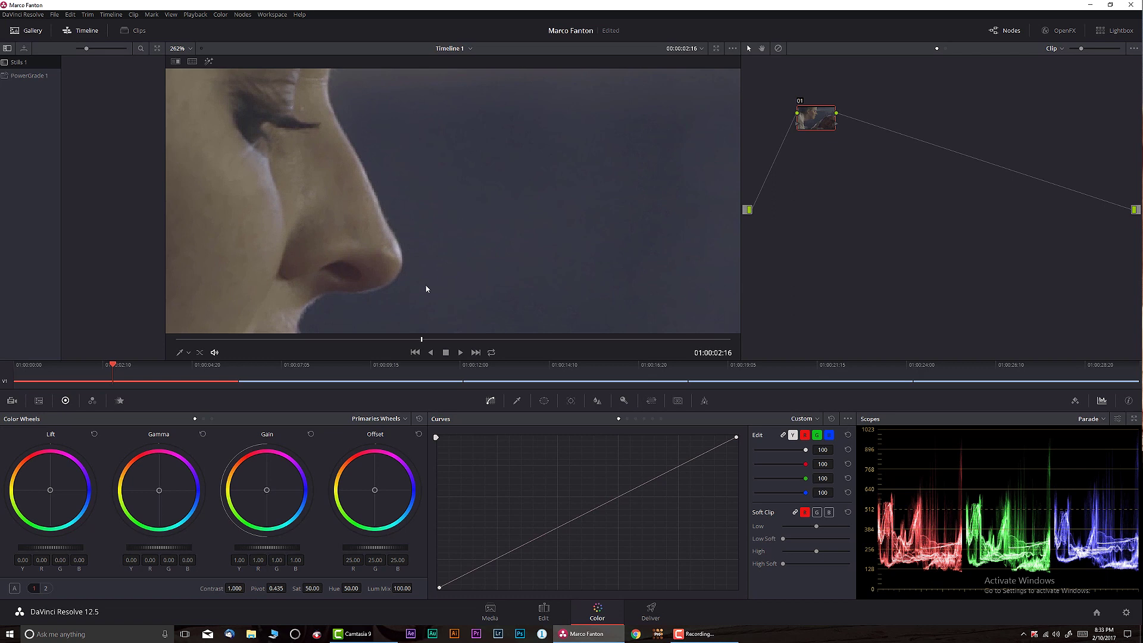
left_click_drag(422, 339, 474, 339)
scroll(455, 282, "up", 2)
scroll(455, 282, "up", 3)
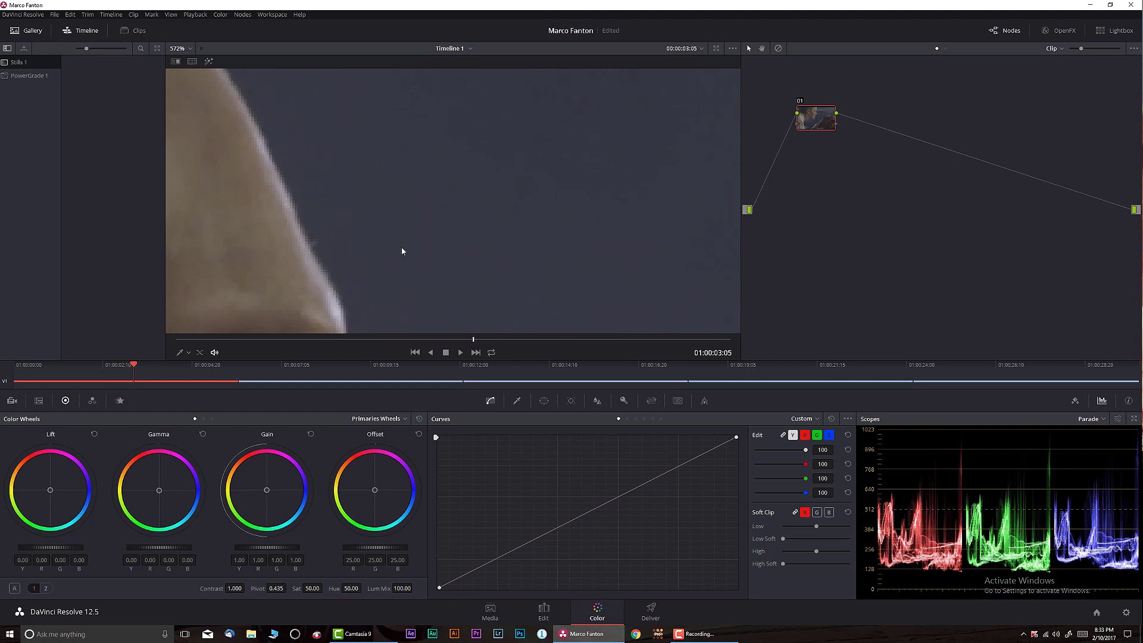
scroll(441, 253, "down", 1)
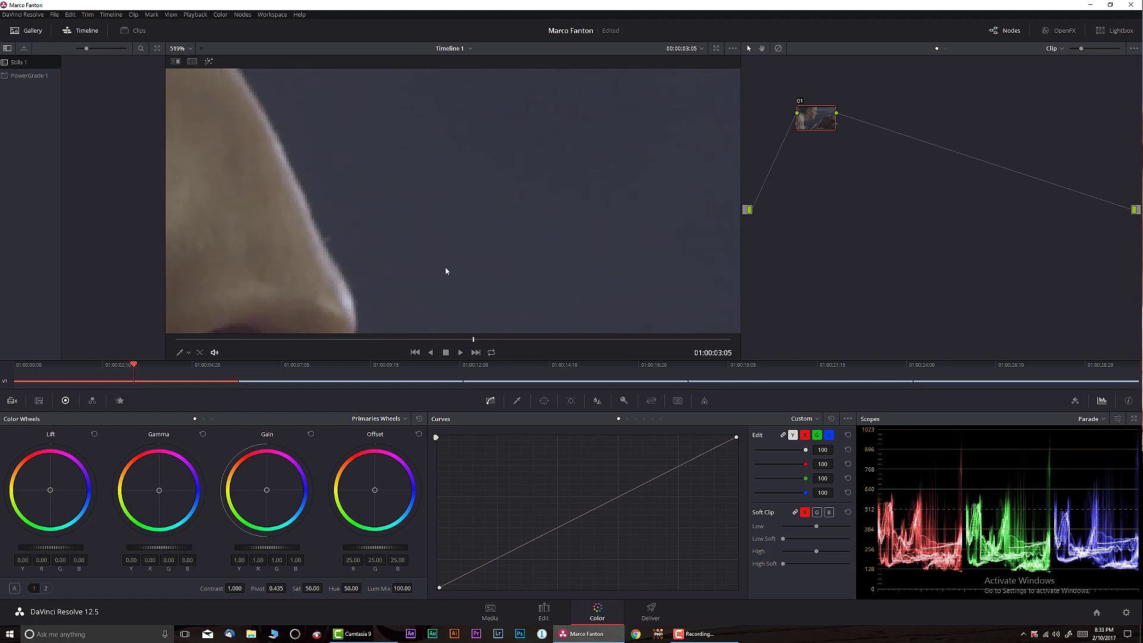
left_click_drag(490, 341, 501, 341)
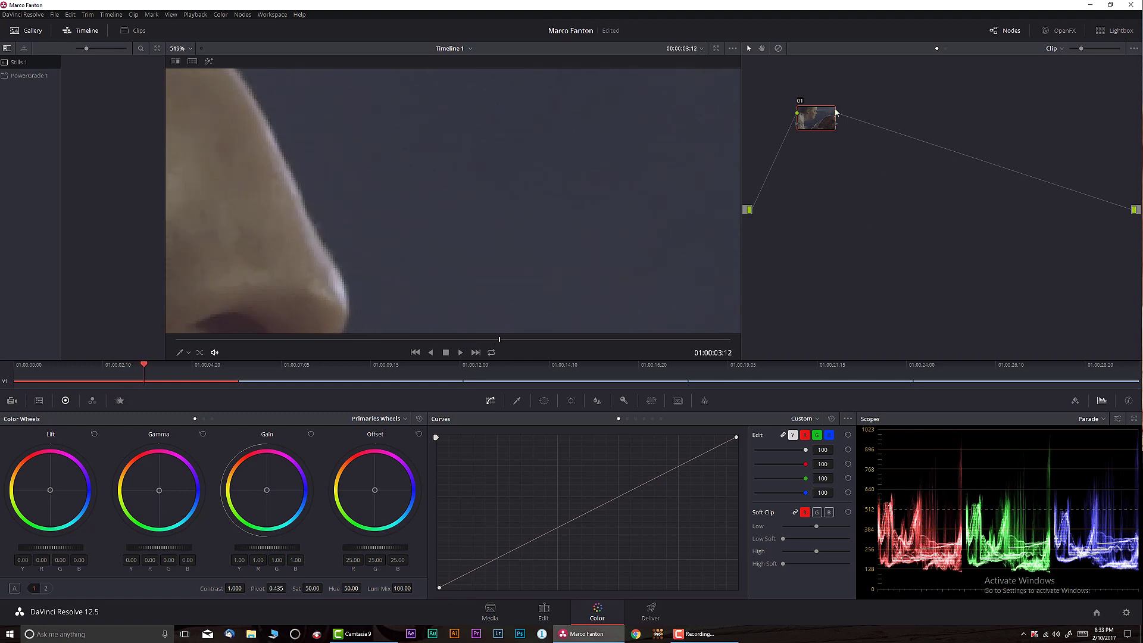
key("shift+z")
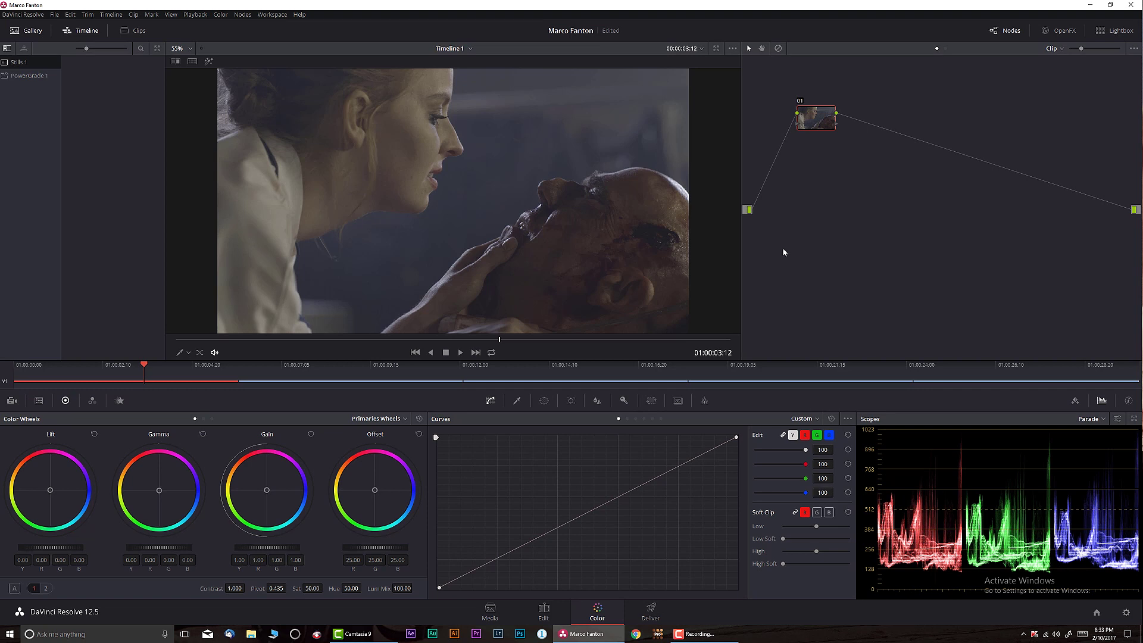
Add a serial node after the first node and apply the Film Looks 3D LUT Rec709 Kodak 2383 D55 to it
key("alt+s")
right_click(866, 117)
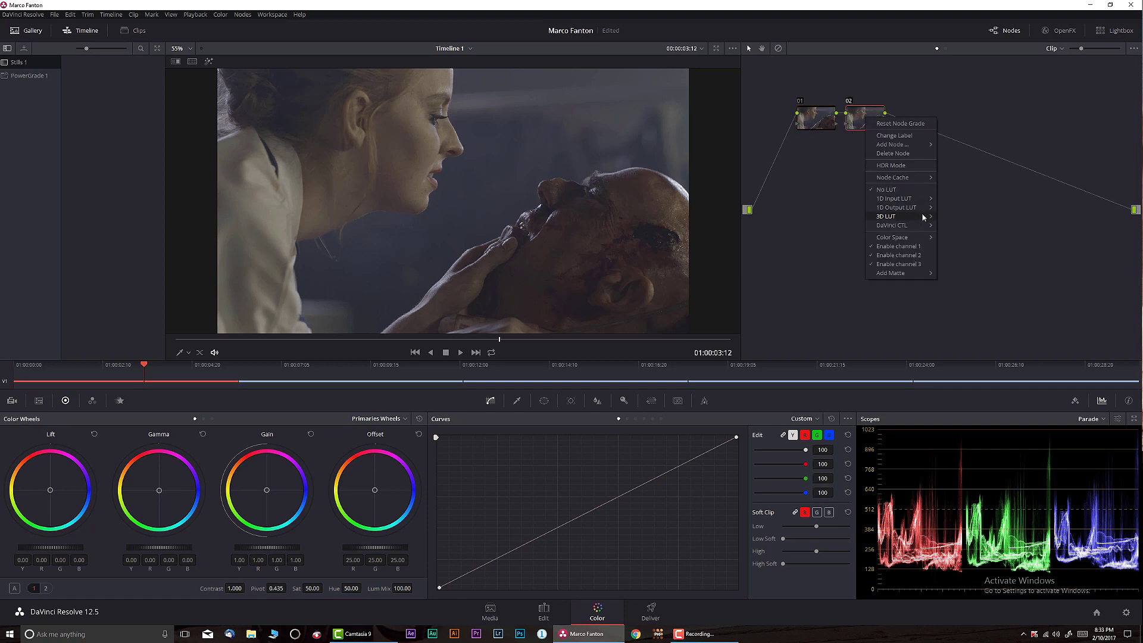
mouse_move(924, 217)
mouse_move(1026, 256)
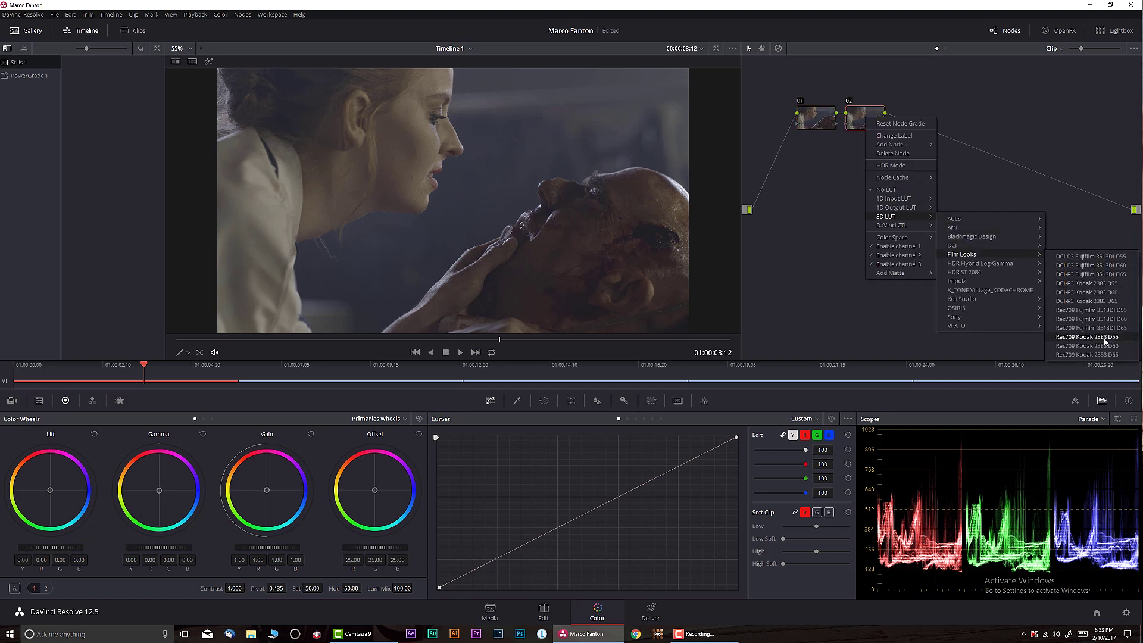
left_click(1104, 338)
right_click(871, 120)
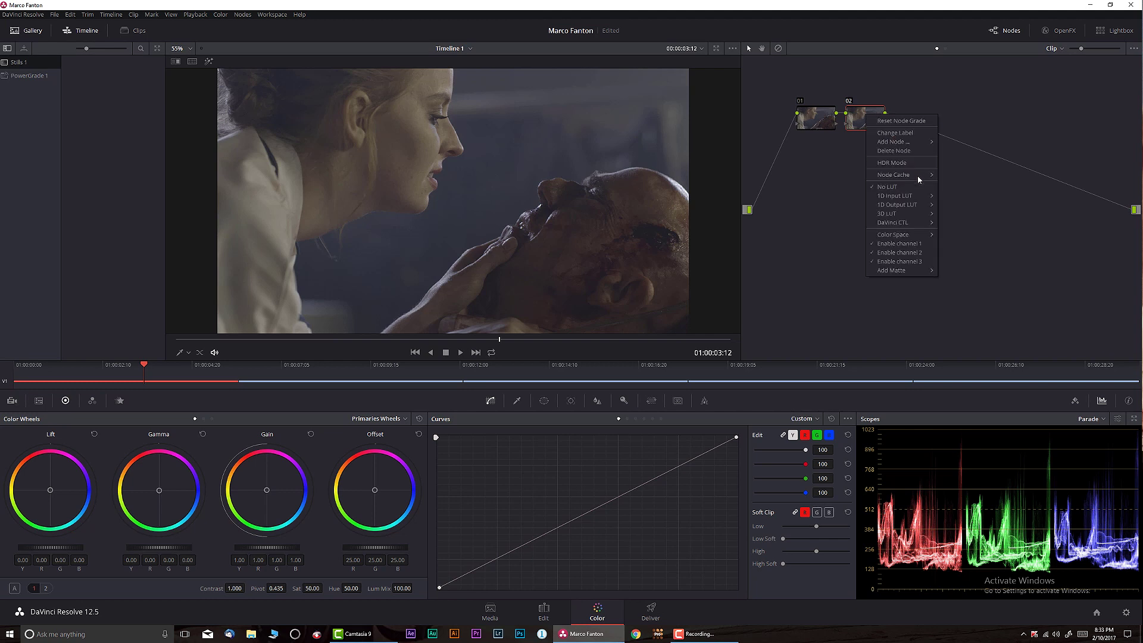
mouse_move(918, 217)
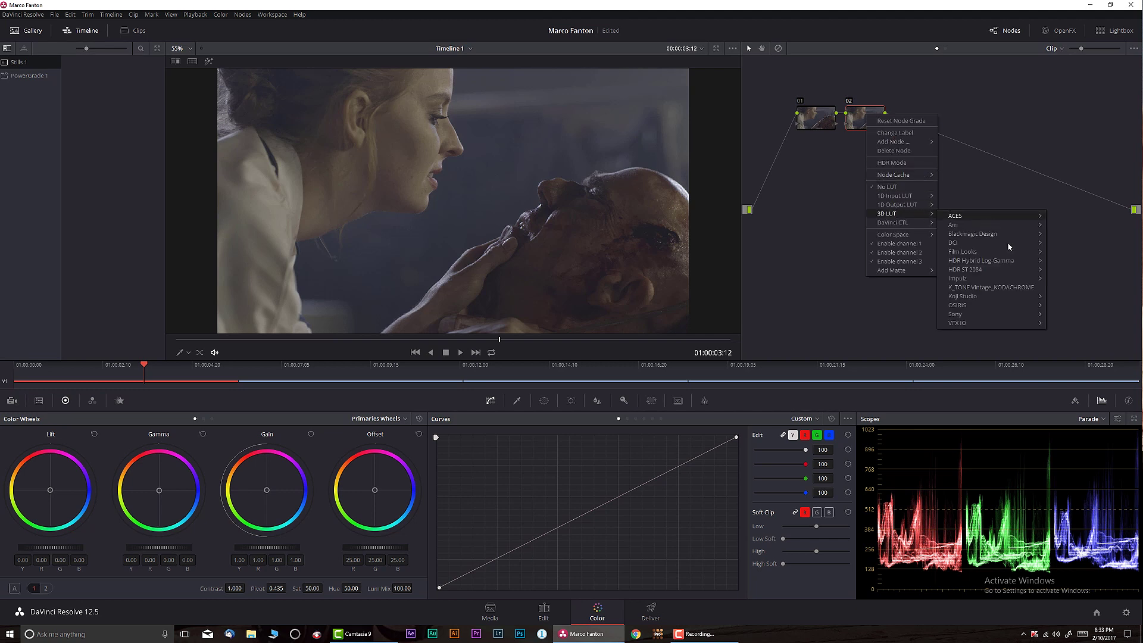
mouse_move(1021, 250)
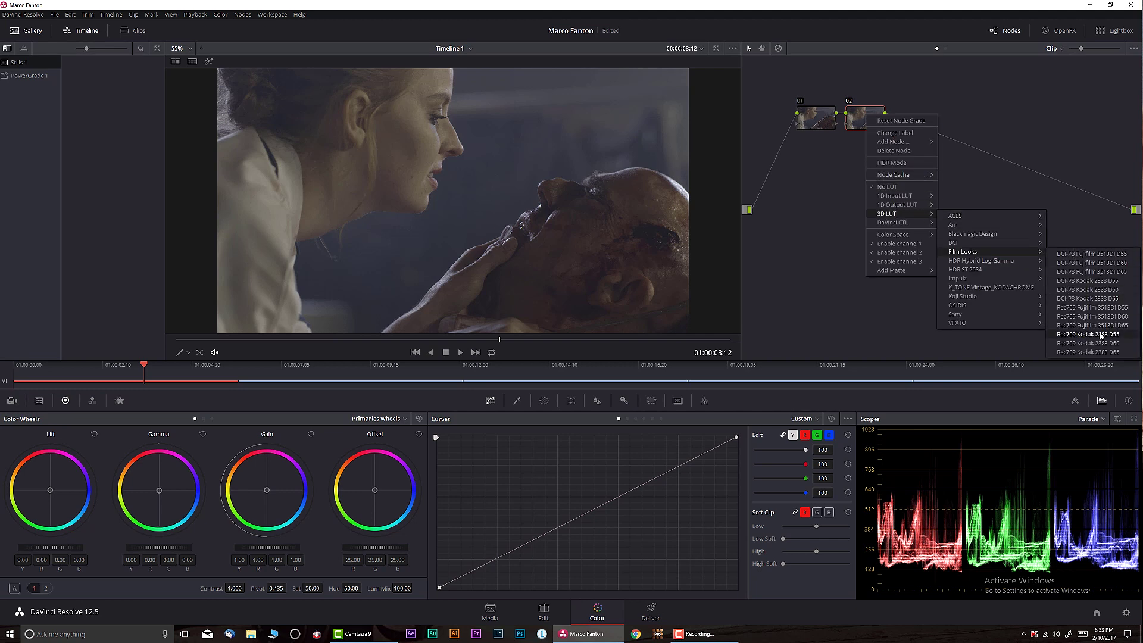
left_click(1105, 335)
Move the node carrying the film look close to the graph's output and label it LUT
left_click_drag(882, 119, 1108, 122)
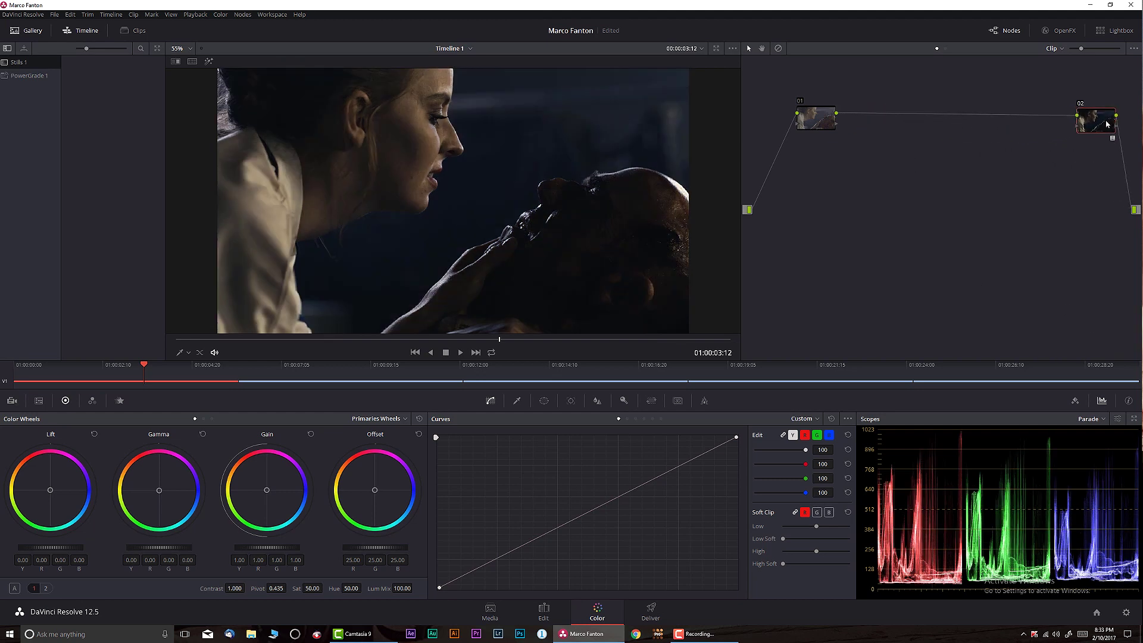
right_click(1109, 128)
key("Escape")
type("LUT")
left_click_drag(1092, 122, 1091, 119)
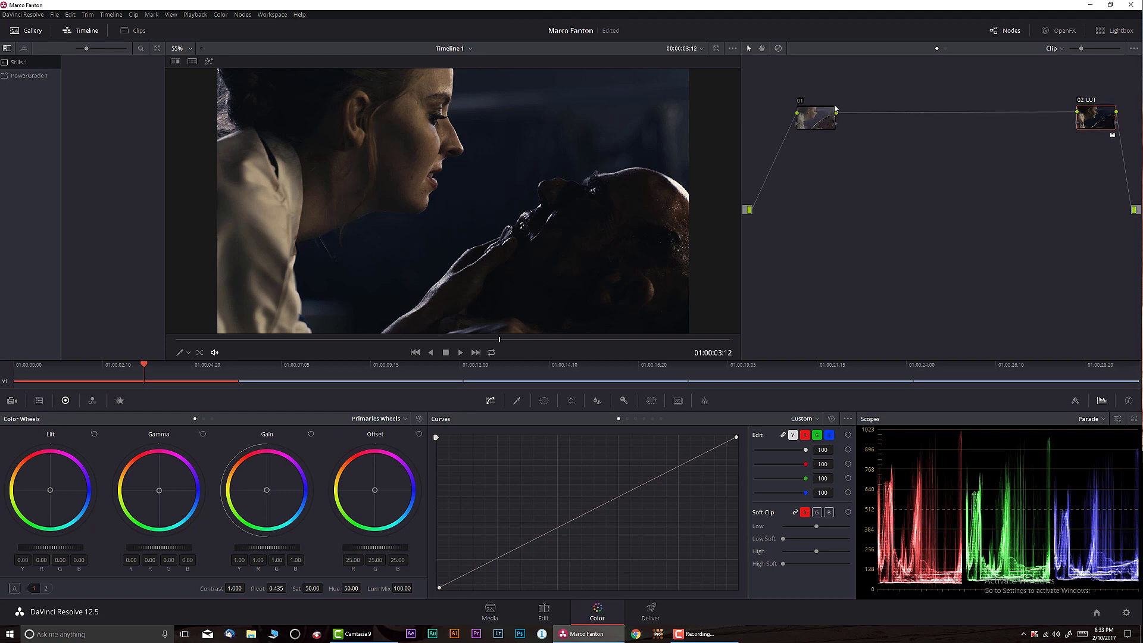
Reposition the first node near the graph's input, add a serial node after it and label the new node Exposure
left_click_drag(820, 122, 786, 150)
left_click(786, 150)
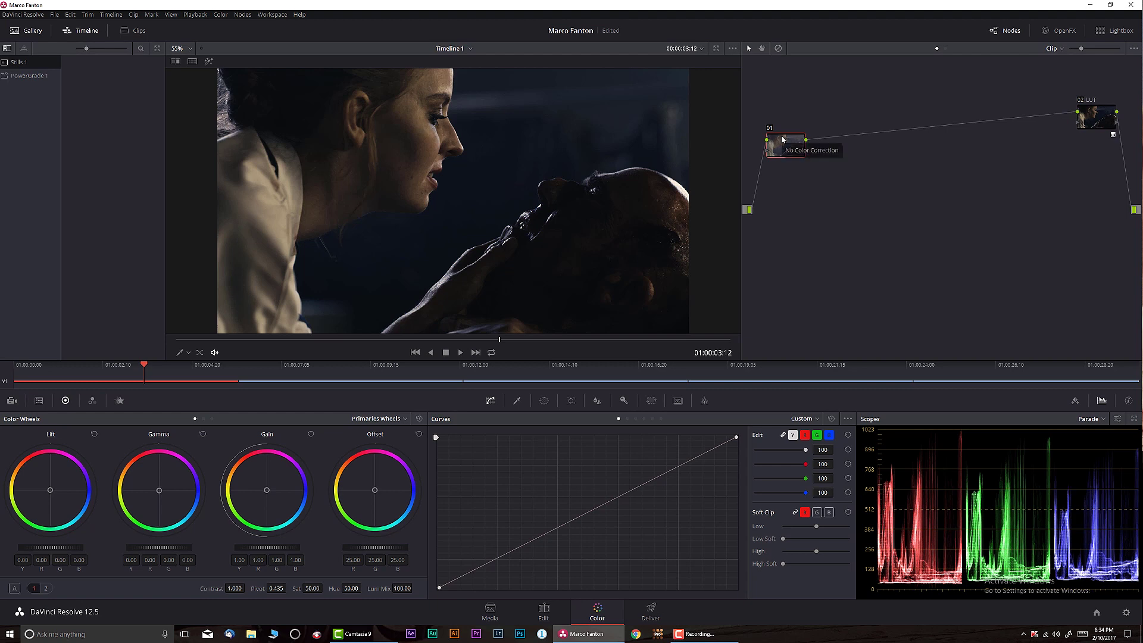
key("alt+s")
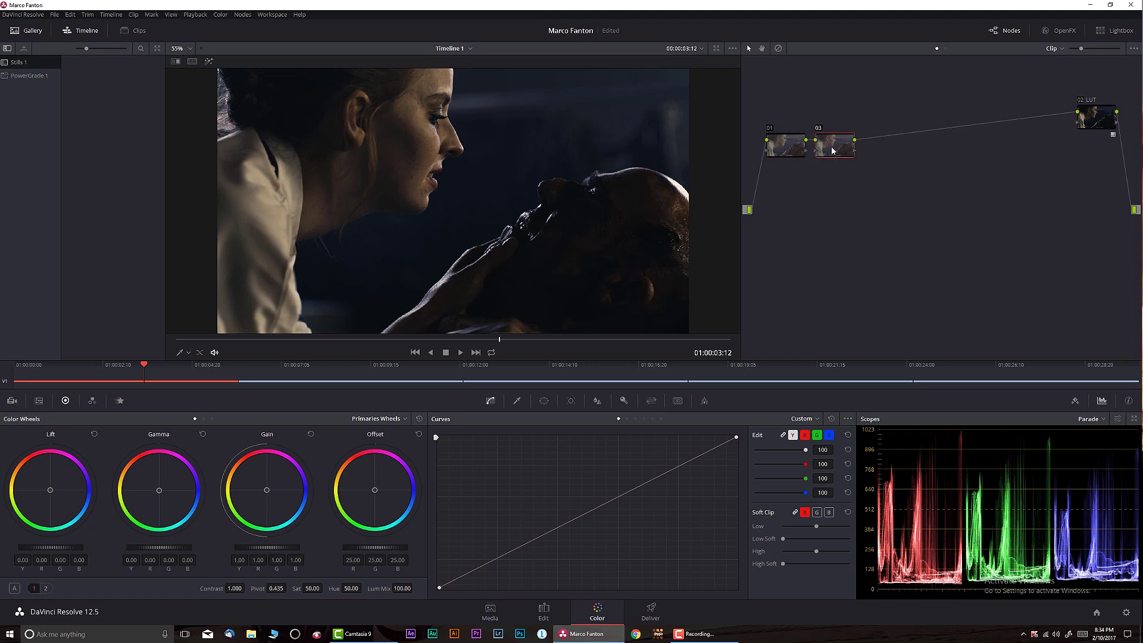
right_click(833, 150)
left_click(866, 165)
Raise the black point and slightly lower the white point of the Exposure node's custom curve
mouse_move(439, 587)
left_mouse_down()
mouse_move(423, 558)
mouse_move(426, 588)
left_mouse_up()
left_click_drag(424, 587, 423, 573)
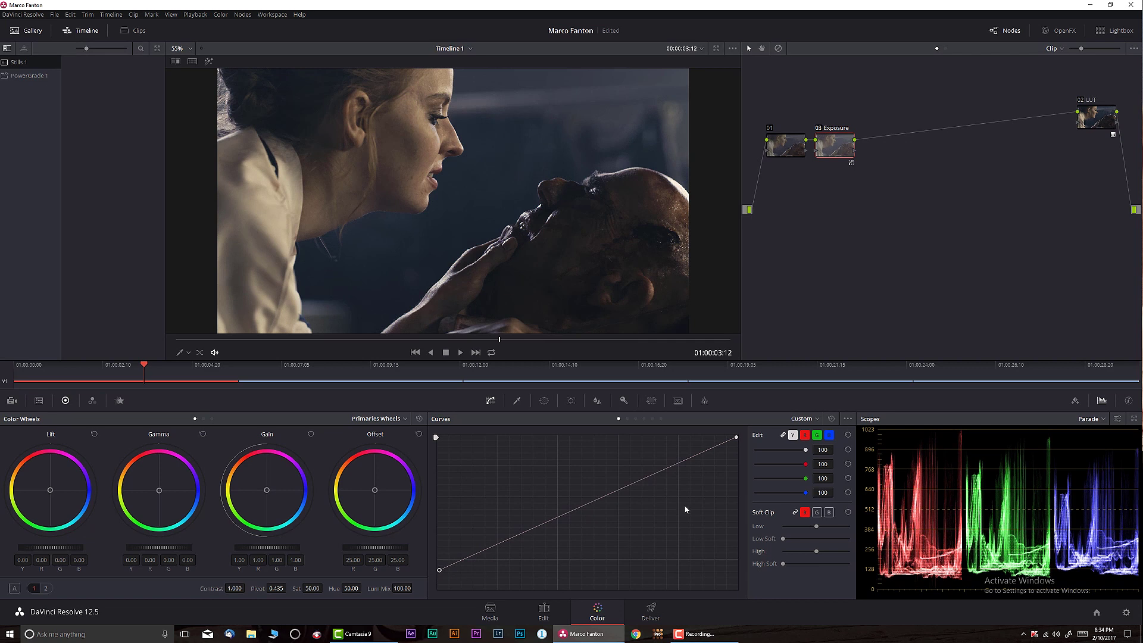
left_click_drag(735, 441, 737, 449)
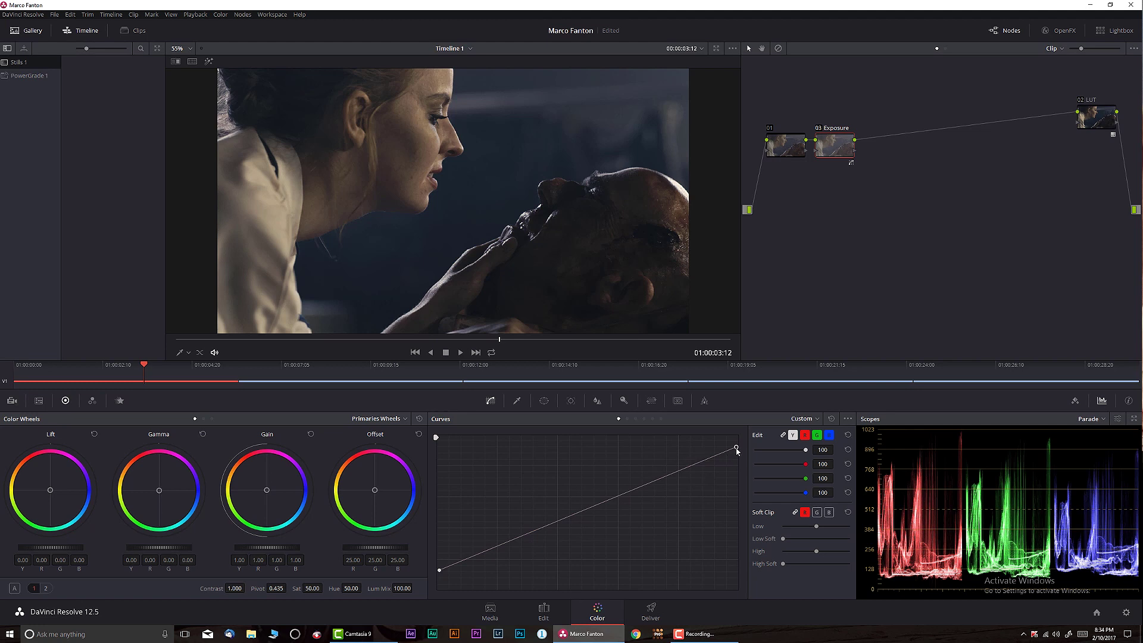
mouse_move(737, 451)
left_mouse_down()
mouse_move(736, 486)
mouse_move(736, 451)
left_mouse_up()
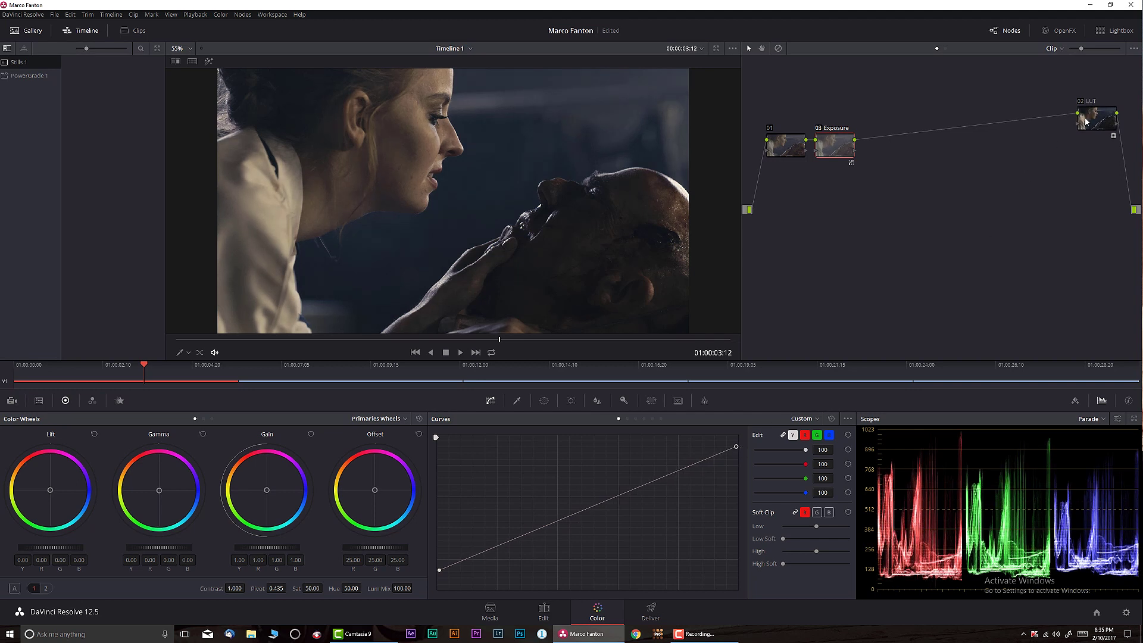
Move the LUT node in line with the Exposure node, add a serial node after it and pull that node's curve white point slightly inward
left_click_drag(1085, 117, 1034, 142)
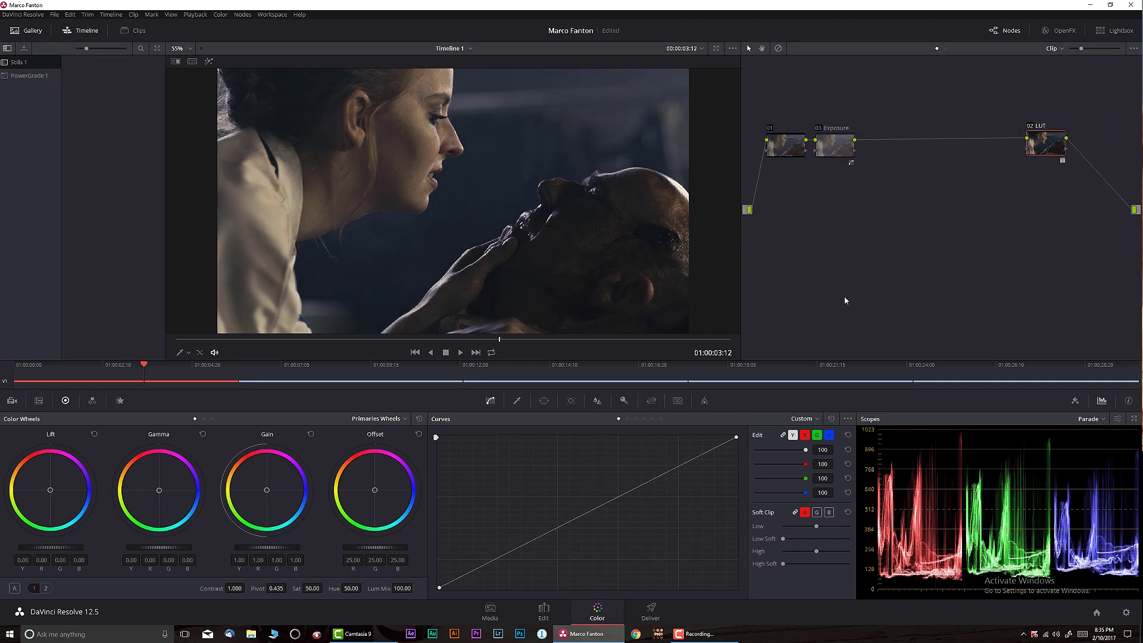
key("alt+s")
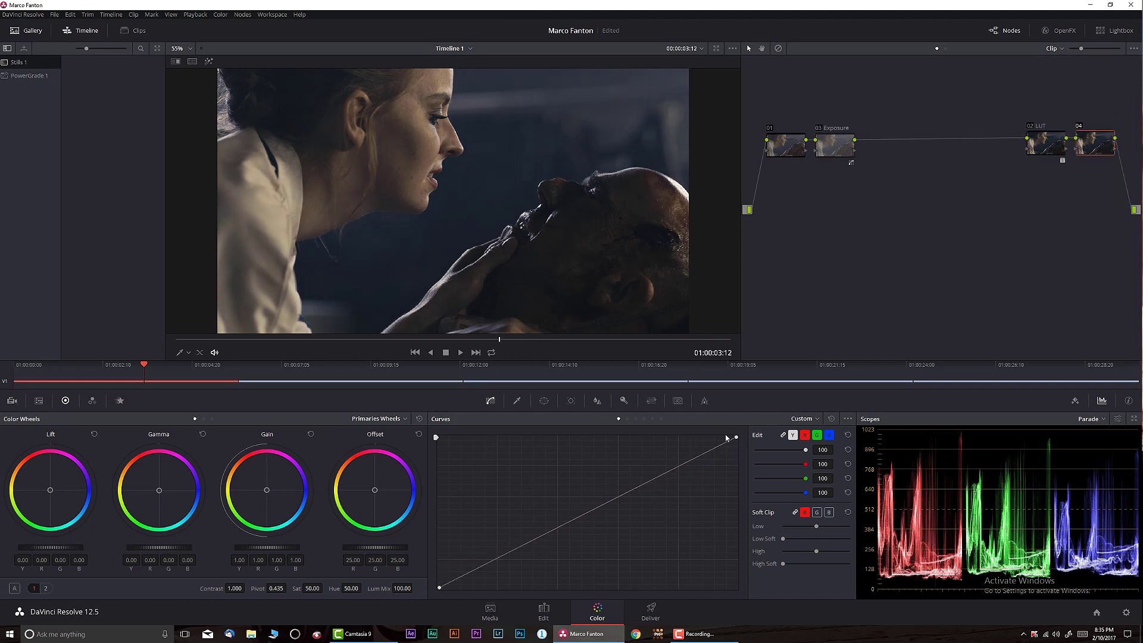
mouse_move(736, 438)
left_mouse_down()
mouse_move(736, 480)
mouse_move(736, 436)
left_mouse_up()
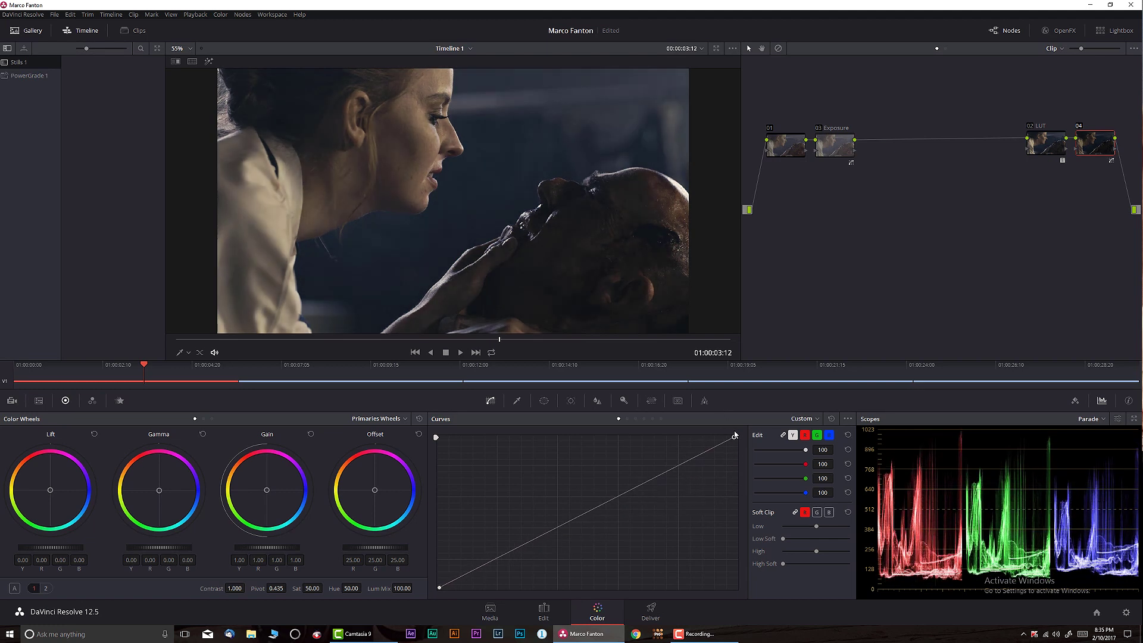
mouse_move(440, 588)
left_mouse_down()
mouse_move(495, 613)
mouse_move(534, 607)
mouse_move(443, 600)
left_mouse_up()
Crush the blacks on the Exposure node's curve as a test and reset the black point to a slightly lifted level
left_click(835, 145)
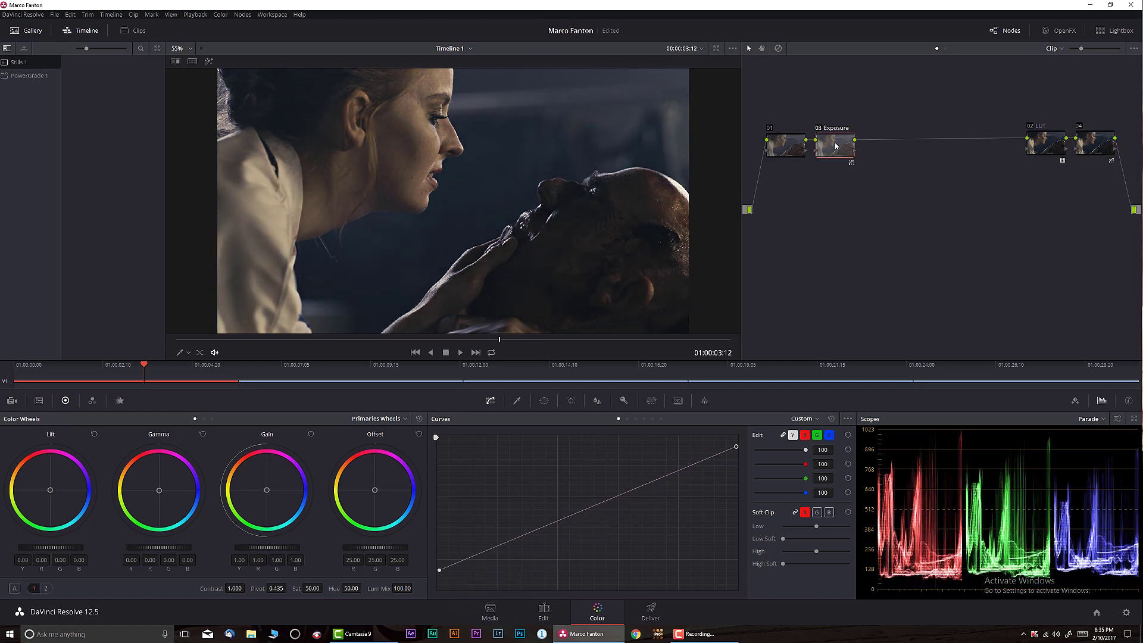
left_click_drag(439, 576, 495, 602)
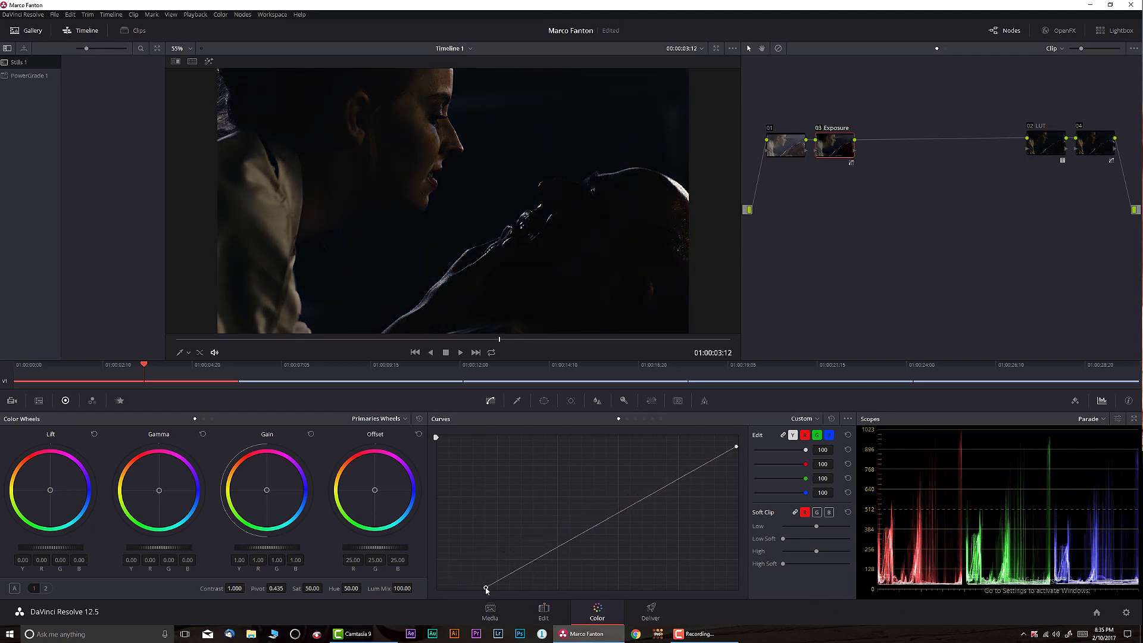
left_click_drag(486, 588, 427, 577)
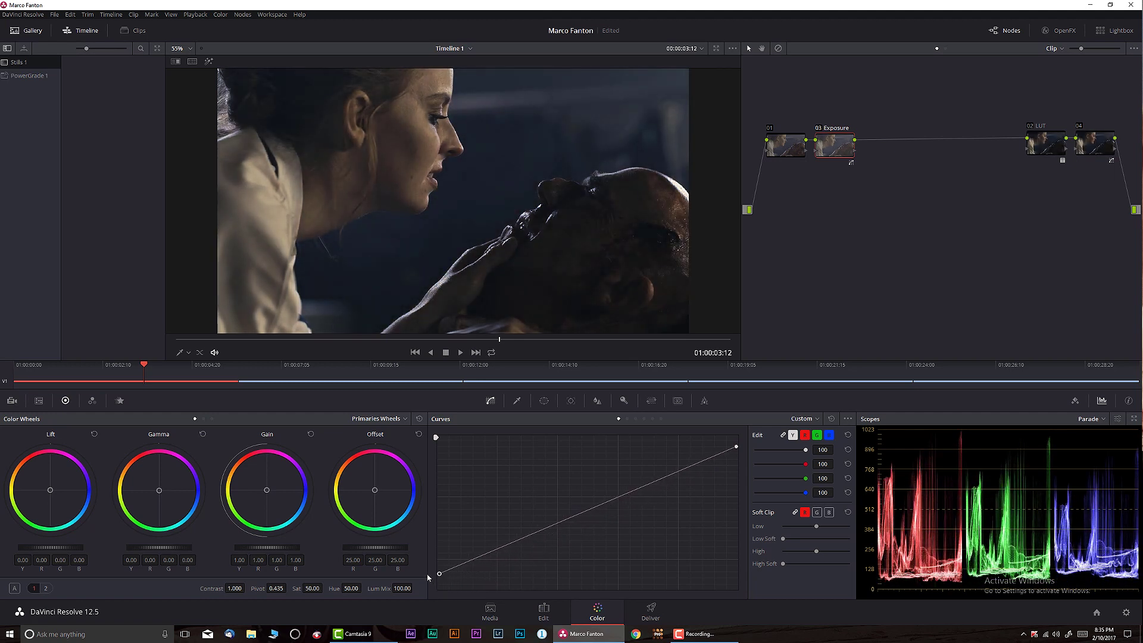
Replace the node after the LUT node with a new serial node and apply the False Color 2.2 effect to it
left_click(1096, 149)
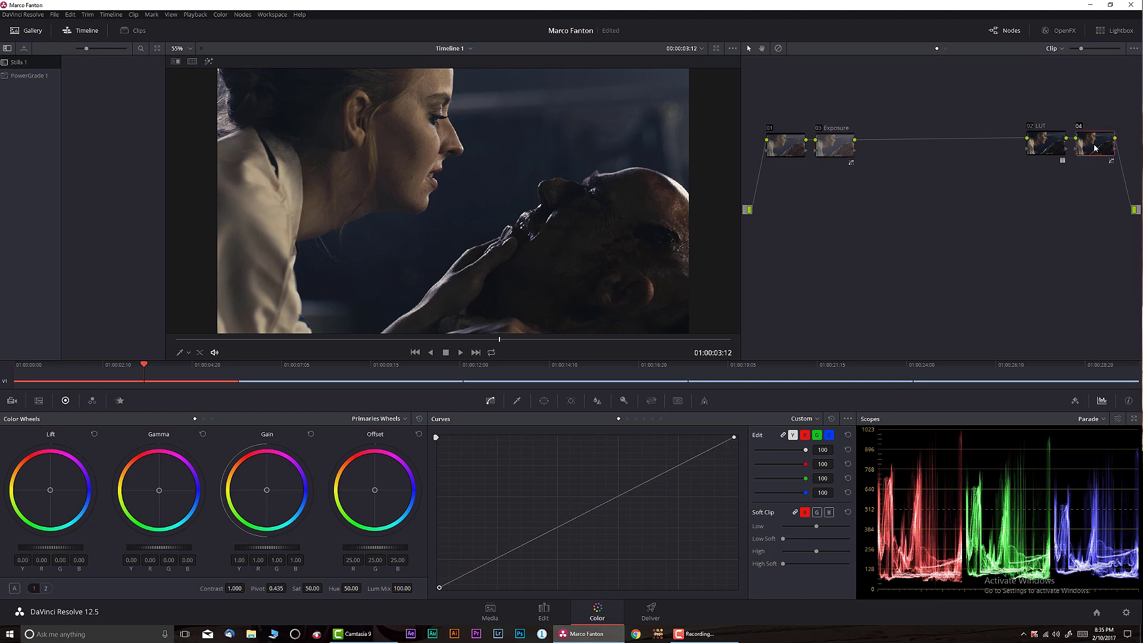
key("Delete")
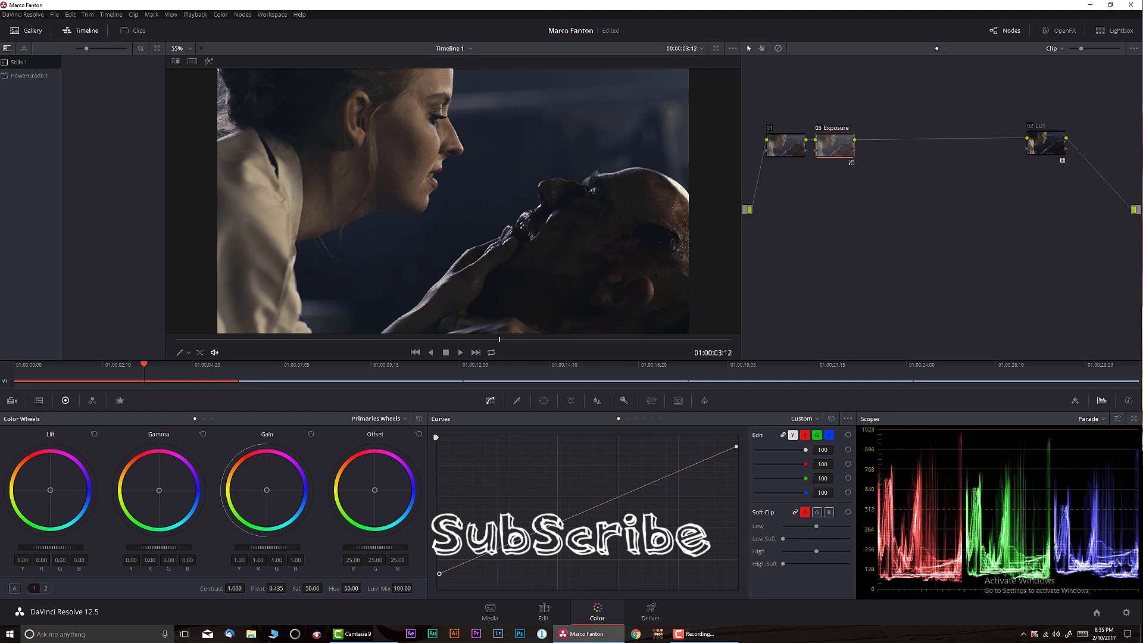
left_click(1048, 143)
key("alt+s")
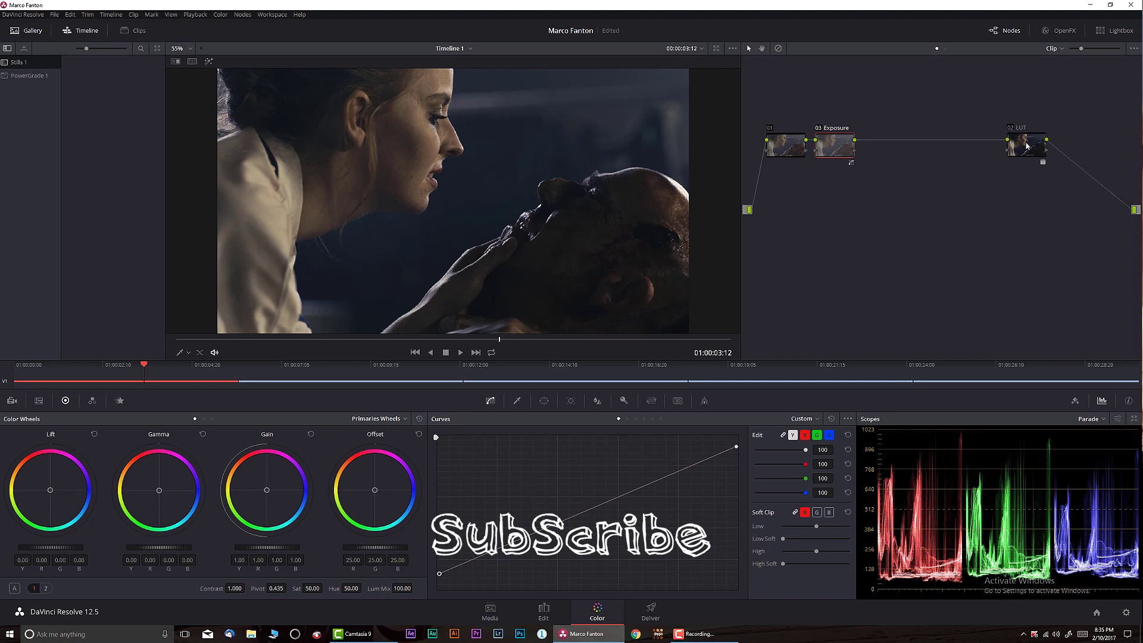
left_click(1053, 29)
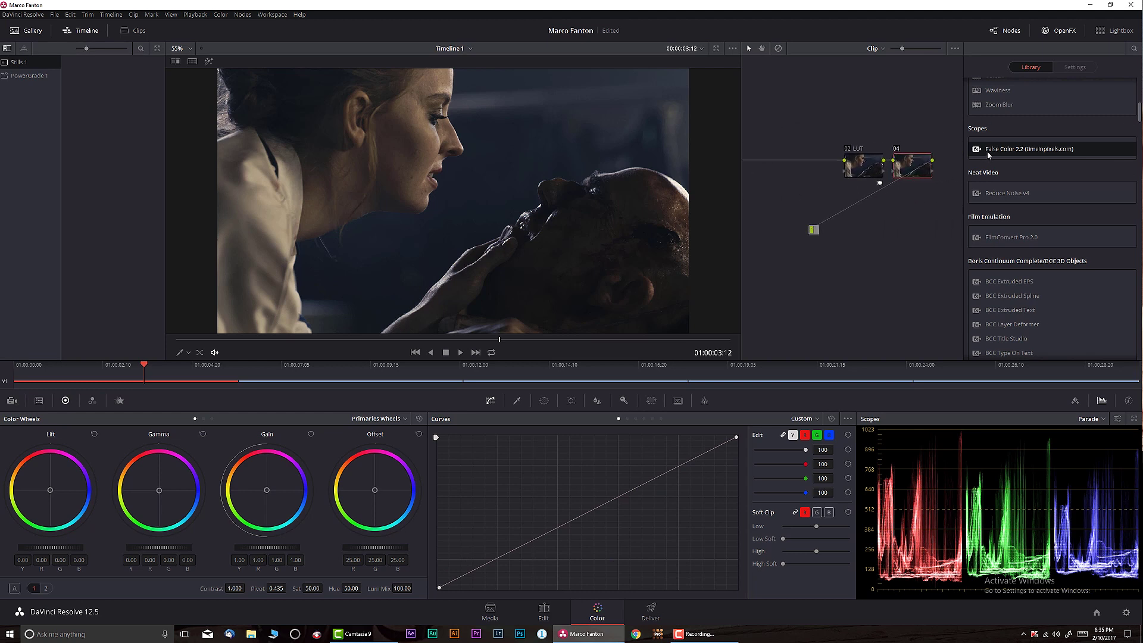
left_click_drag(1018, 149, 911, 166)
left_click(1064, 31)
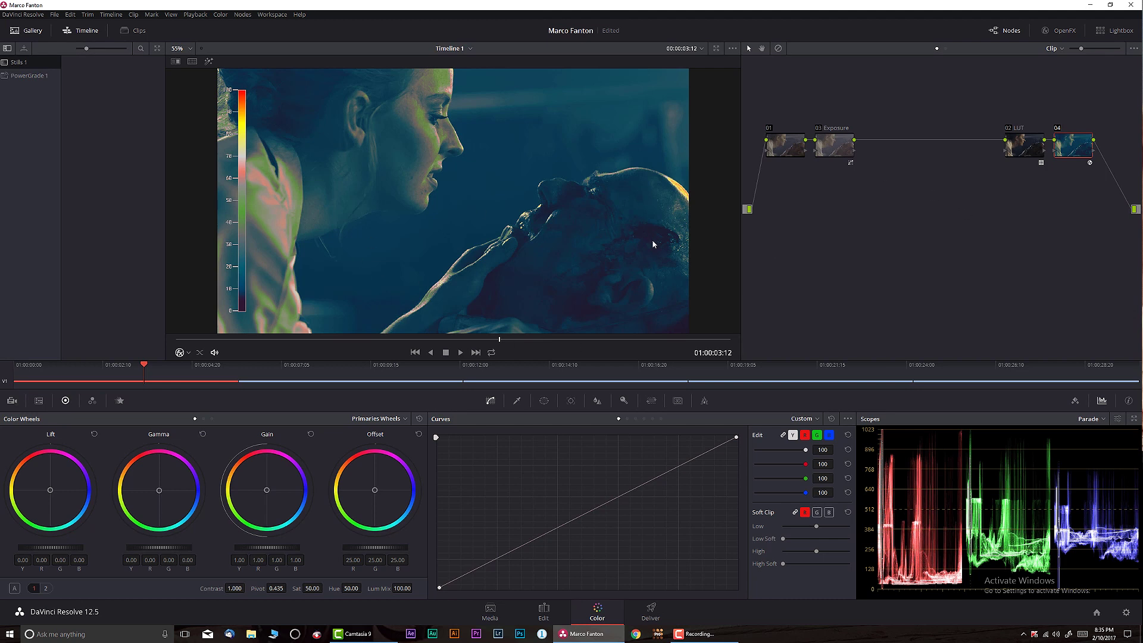
Disable the False Color node and compare the graded image with all grades bypassed and with false color on
left_click(1057, 128)
left_click(832, 148)
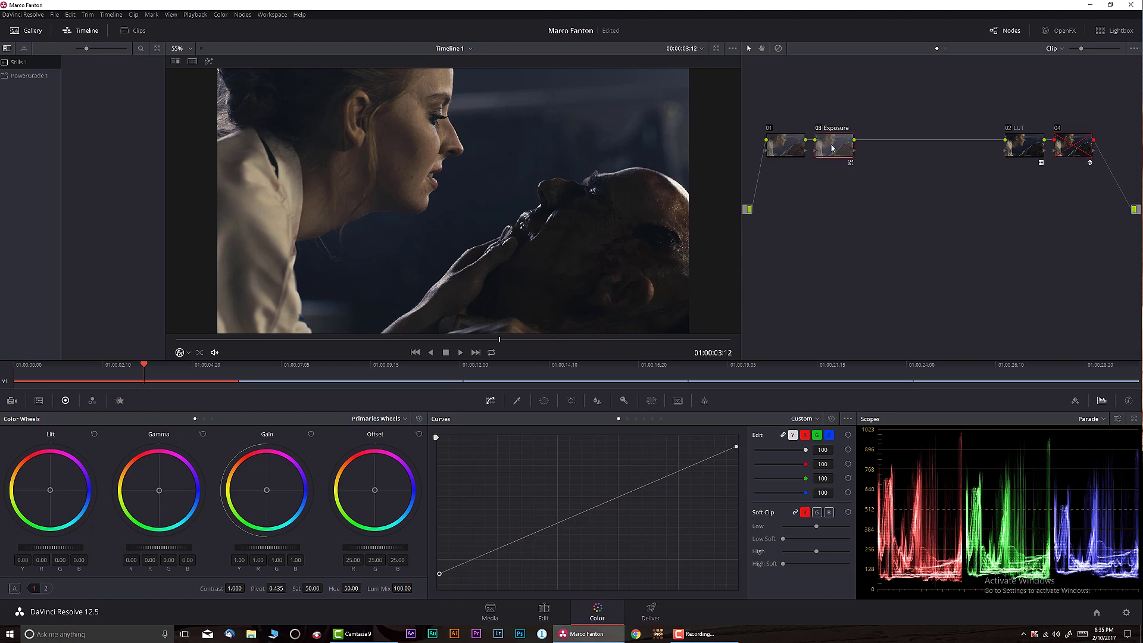
key("shift+d")
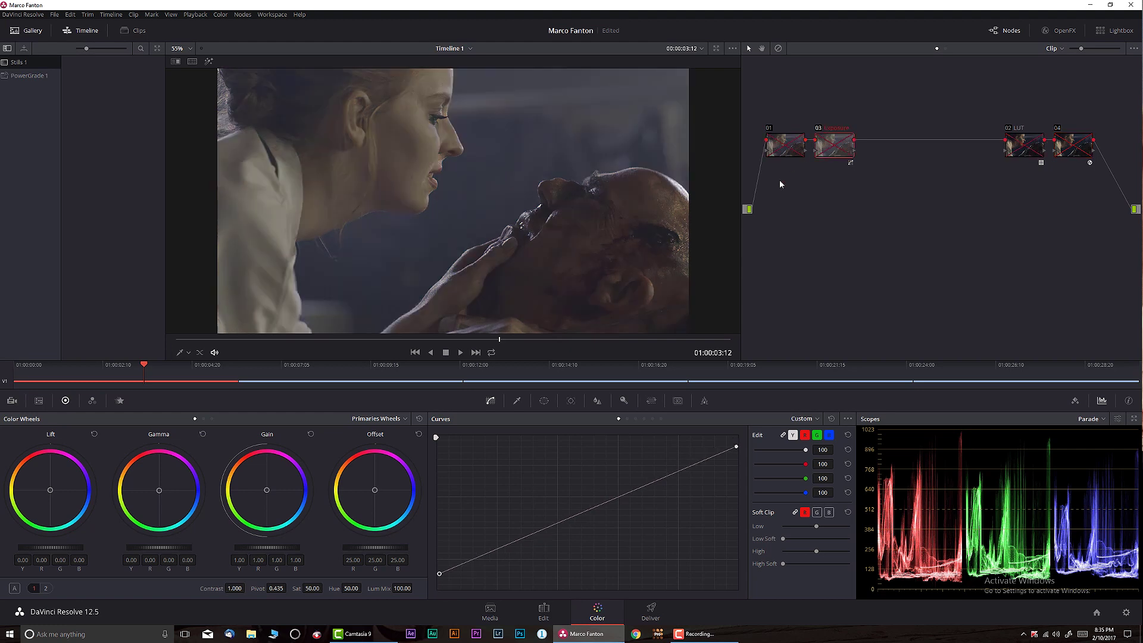
key("shift+d")
left_click(1058, 127)
left_click(1057, 127)
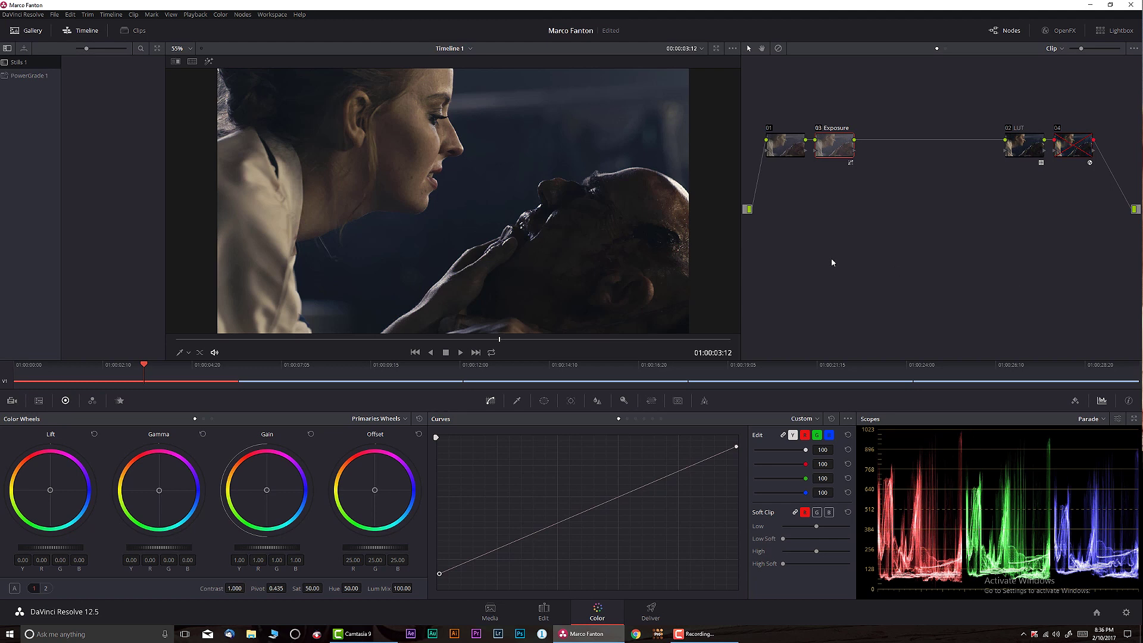
Add a serial node after the Exposure node and label it SAT
key("alt+s")
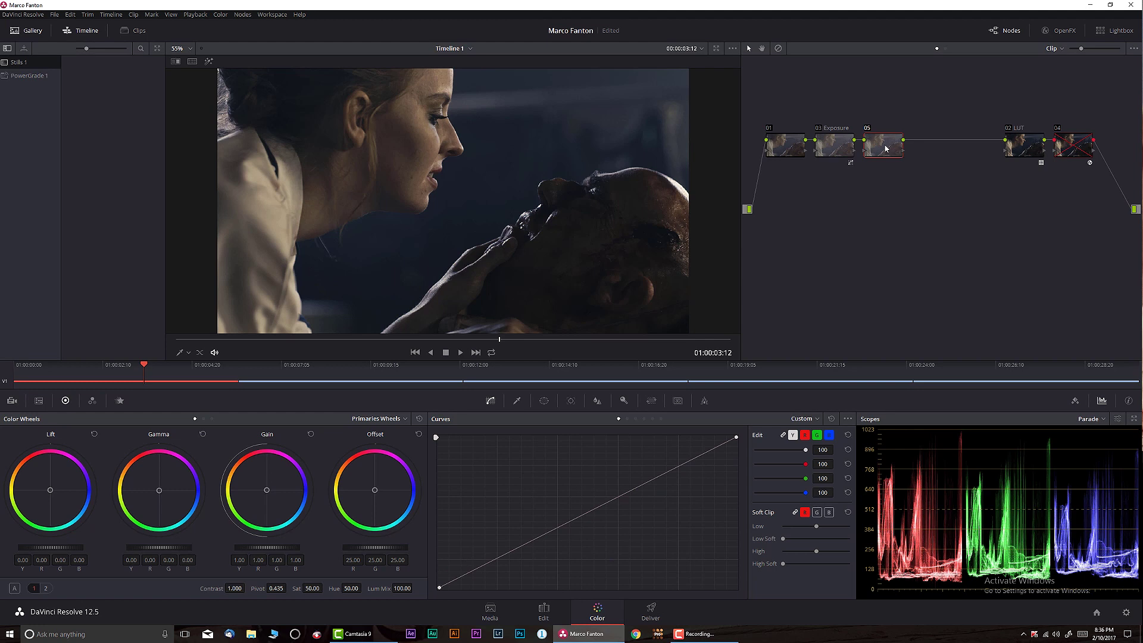
right_click(899, 158)
left_click(902, 169)
type("Sat")
key("BackSpace")
key("BackSpace")
type("SAT")
key("Return")
In the SAT node's RGB Mixer, set red in Red Output, green in Green Output and blue in Blue Output to 2.00 each
left_click(93, 401)
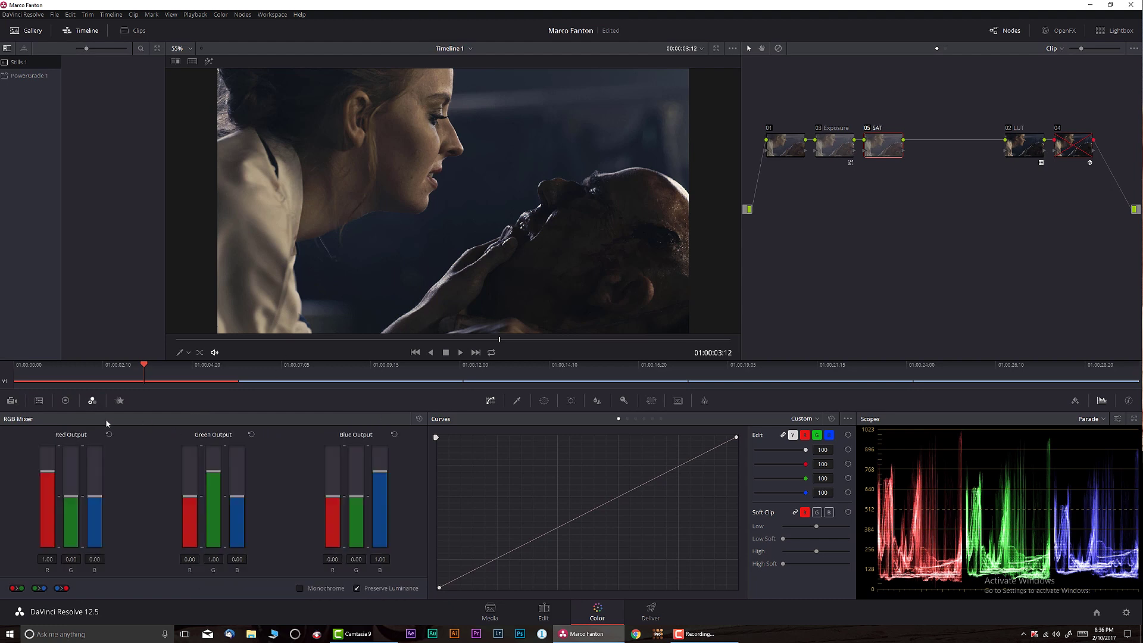
left_click_drag(47, 473, 47, 447)
left_click_drag(210, 471, 213, 447)
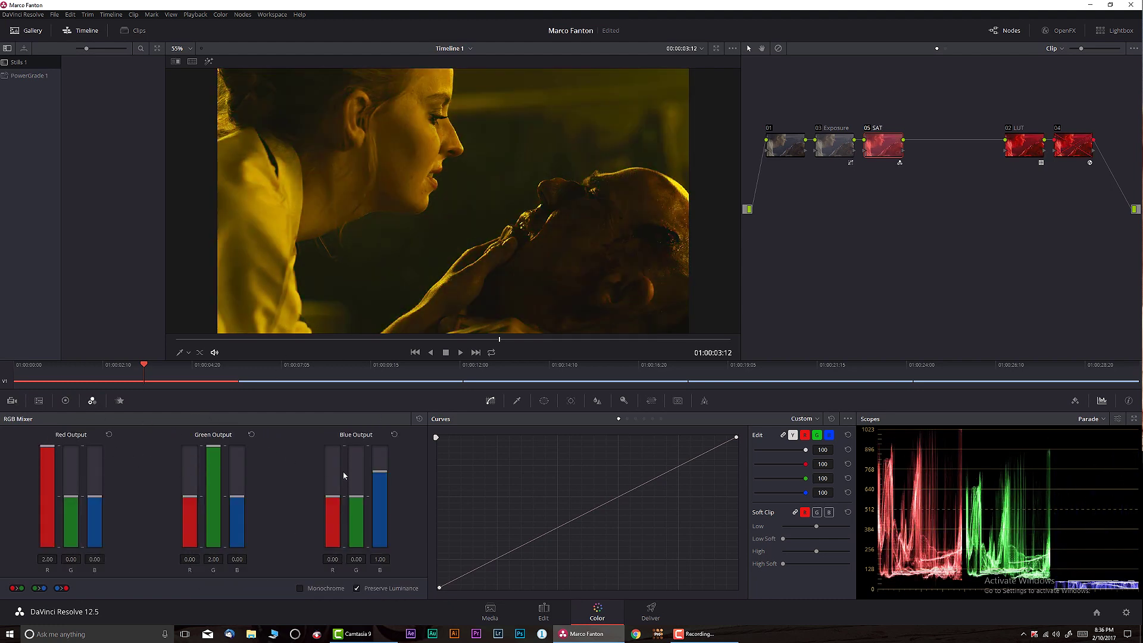
left_click_drag(379, 472, 379, 447)
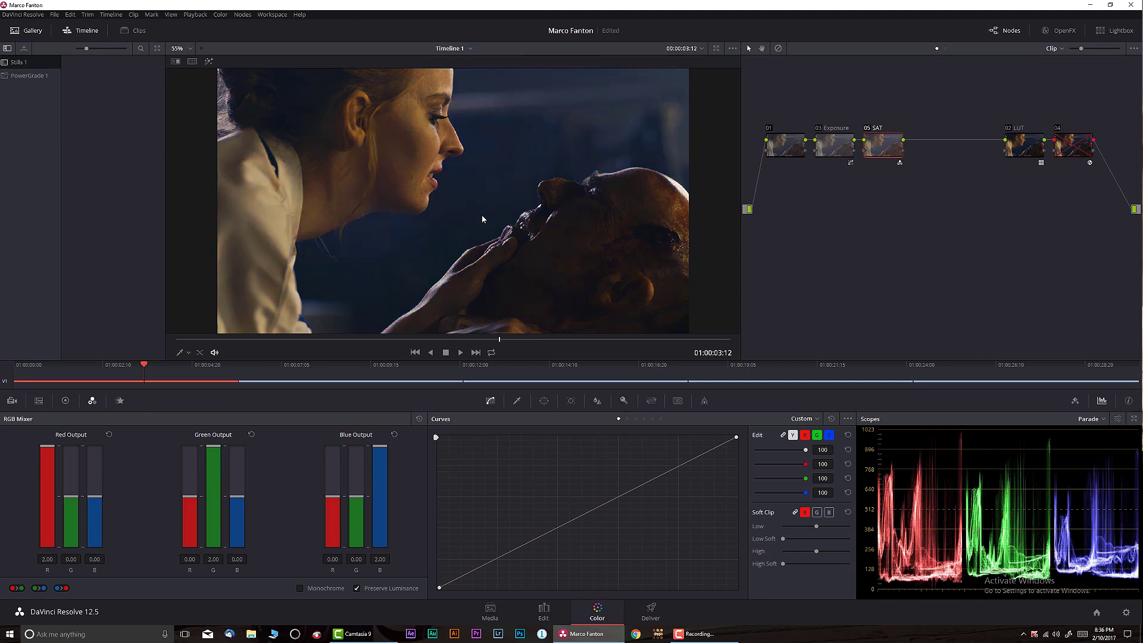
Switch the scopes to Vectorscope, brighten its trace and show the skin tone indicator
left_click(1091, 419)
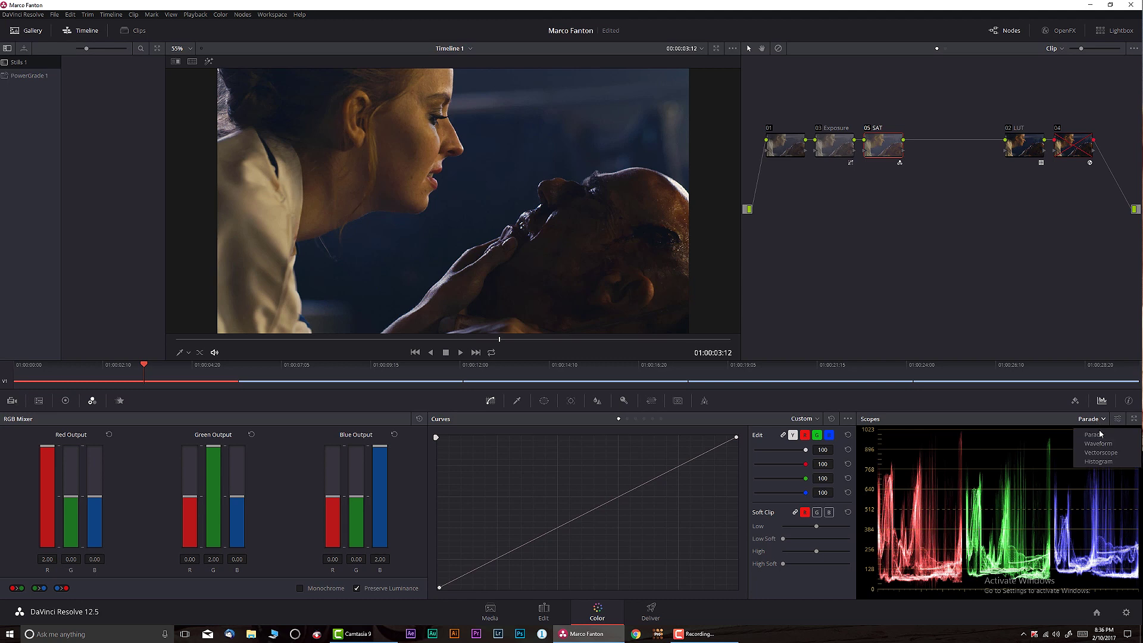
left_click(1096, 456)
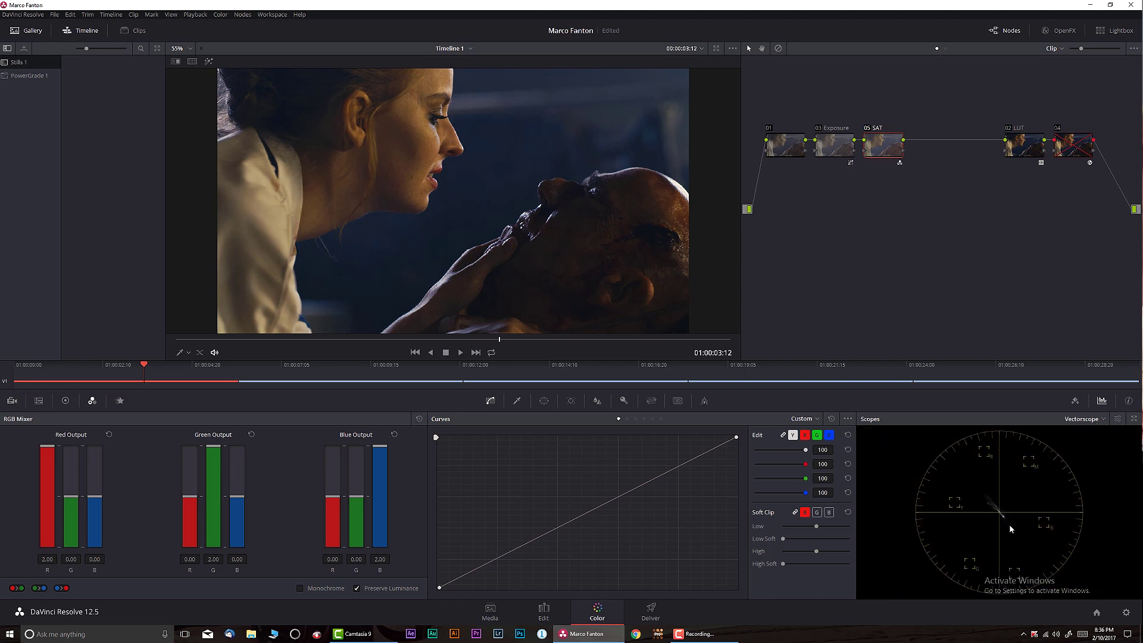
left_click(1117, 422)
left_click_drag(1081, 501, 1095, 501)
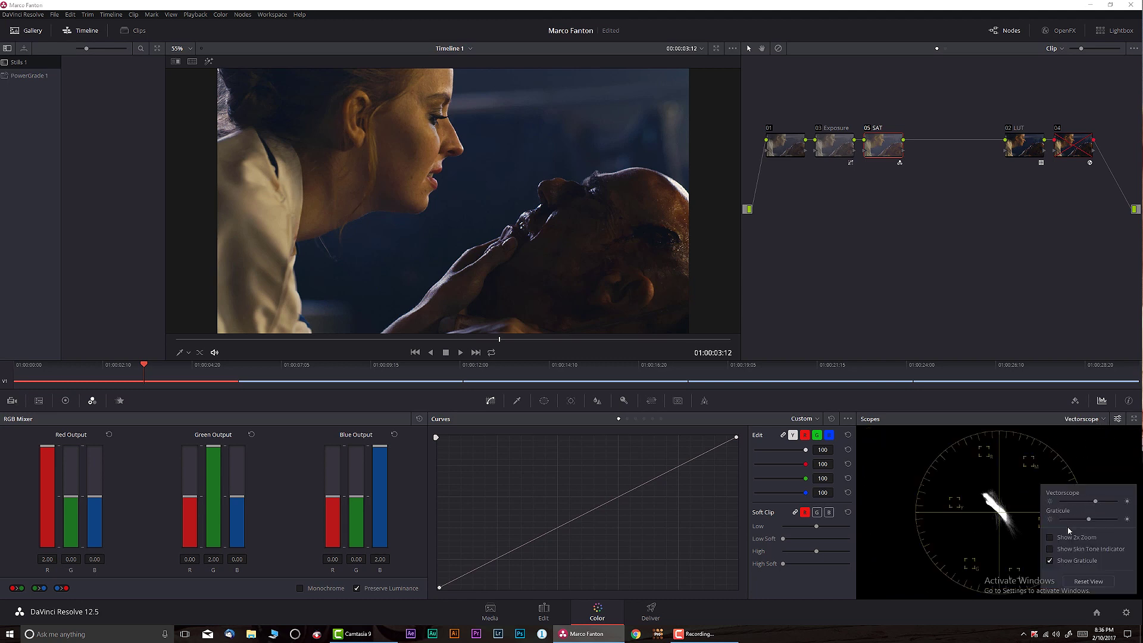
left_click(1050, 549)
Set the SAT node's key output gain to 0.5
left_click(624, 400)
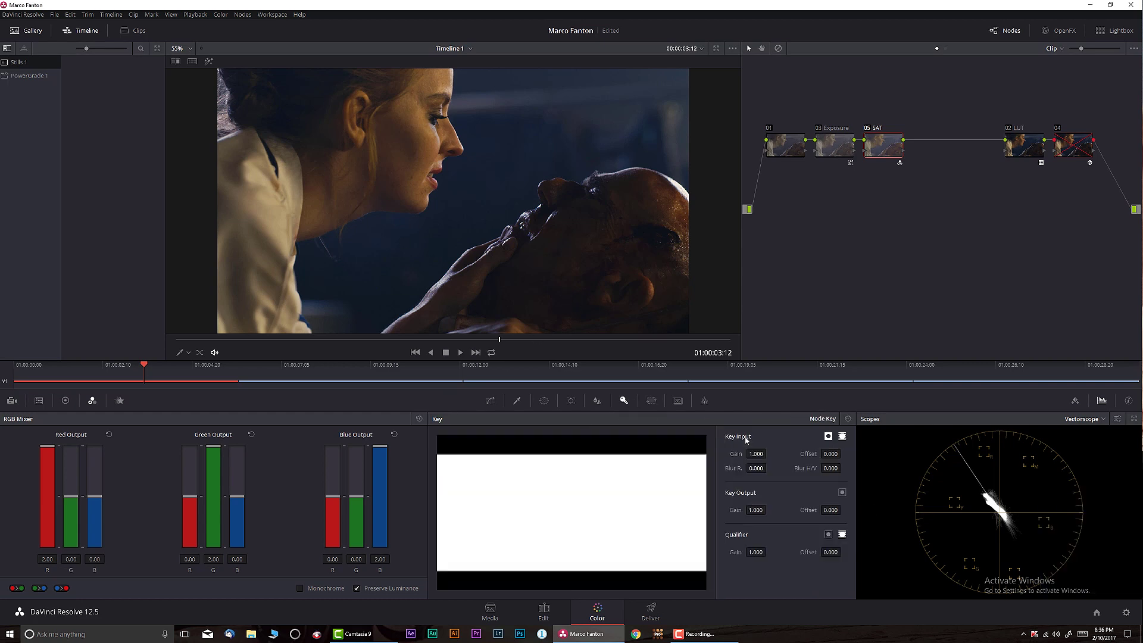
left_click(755, 510)
type("0.5")
key("Return")
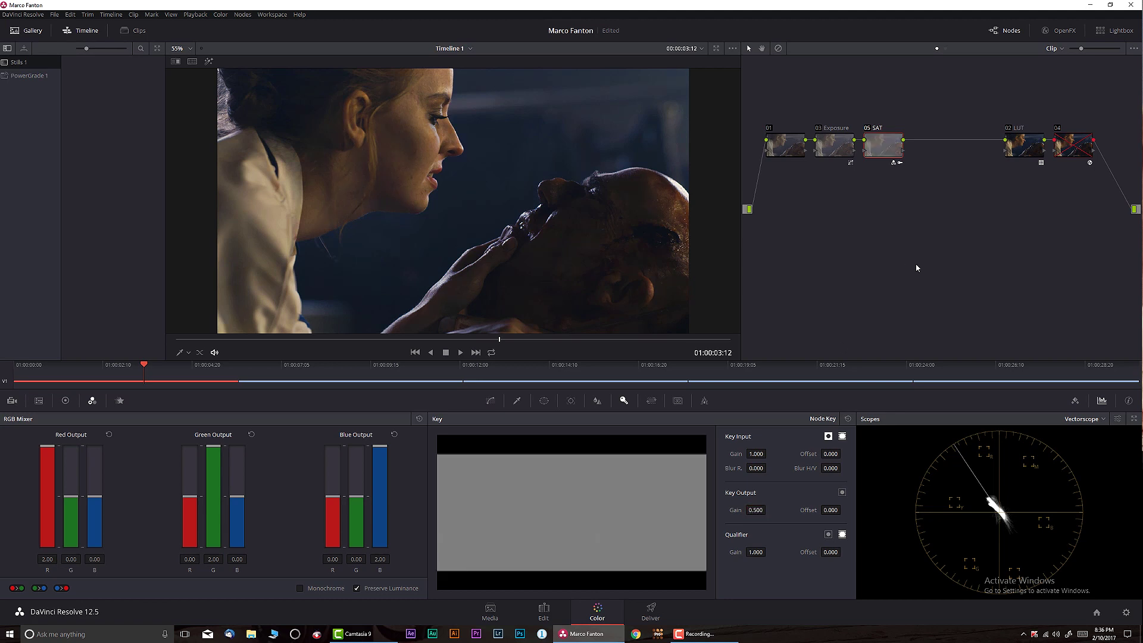
Toggle the SAT node off and on to compare its effect, and return the scopes to Parade
left_click(868, 129)
left_click(868, 129)
left_click(869, 130)
left_click(868, 129)
left_click(1070, 421)
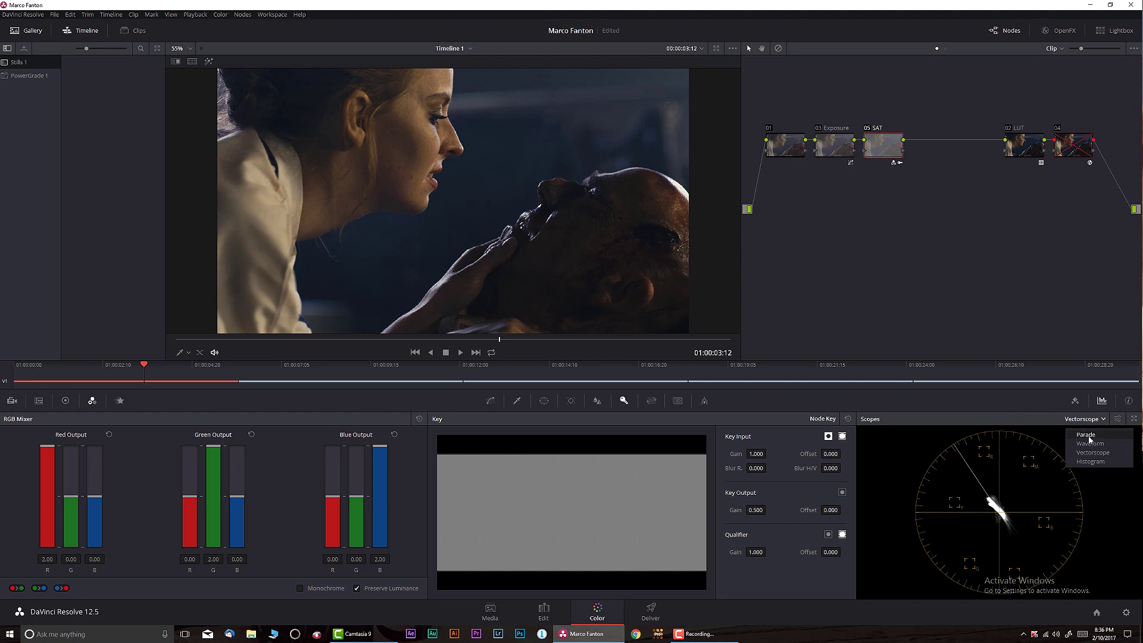
left_click(1088, 435)
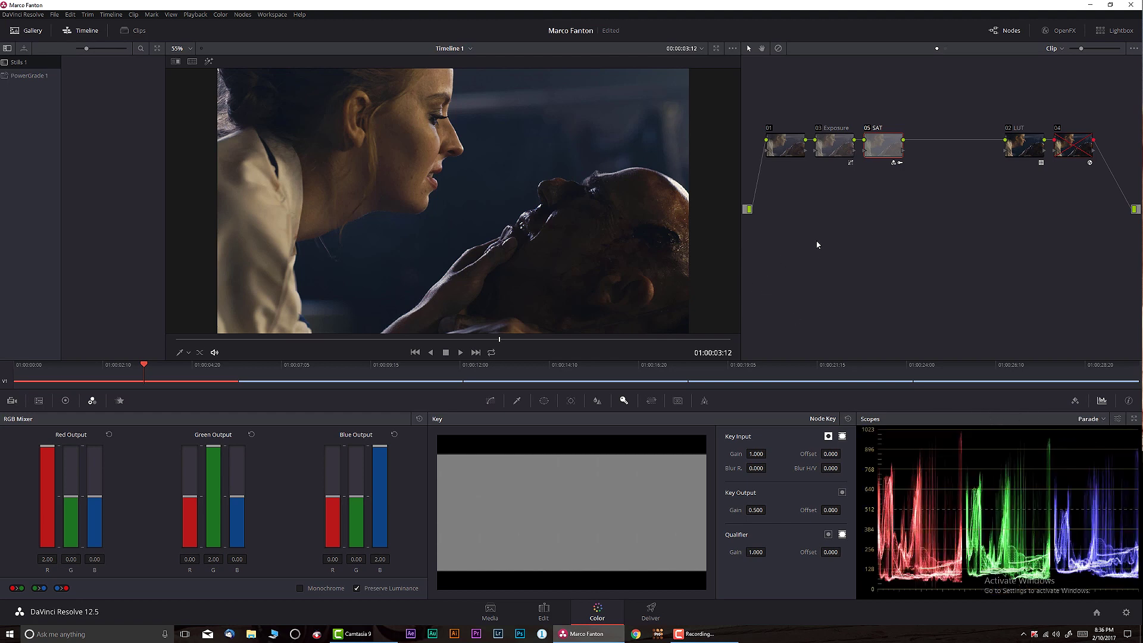
Move the first, Exposure and SAT nodes lower in the graph and add a serial node after the SAT node
left_click_drag(818, 244, 848, 252)
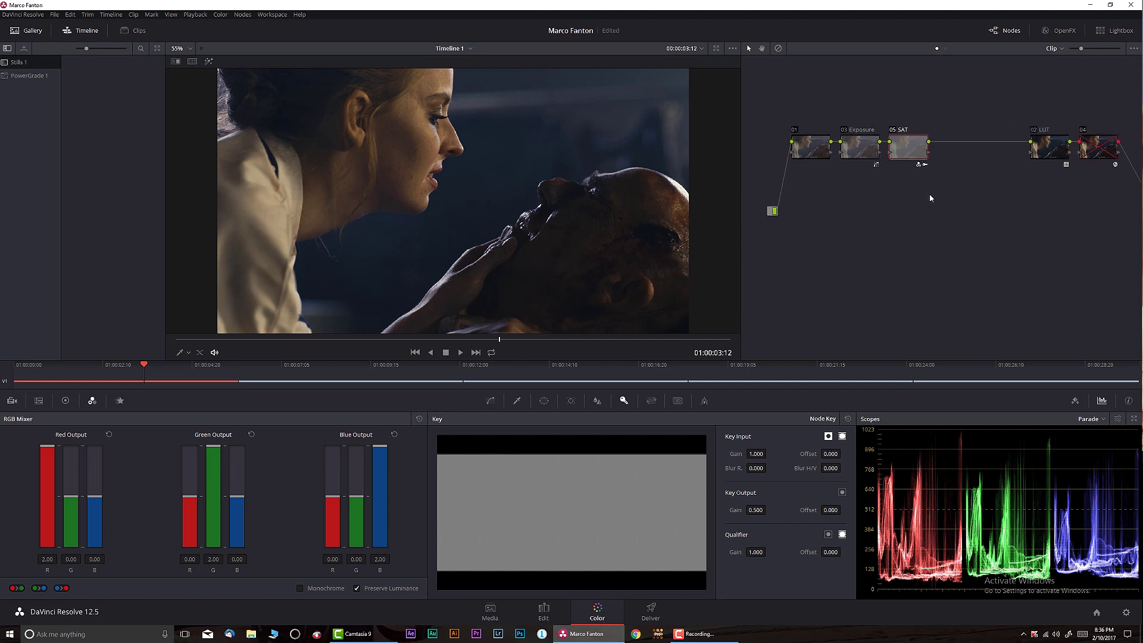
left_click_drag(940, 191, 789, 187)
left_click(867, 211)
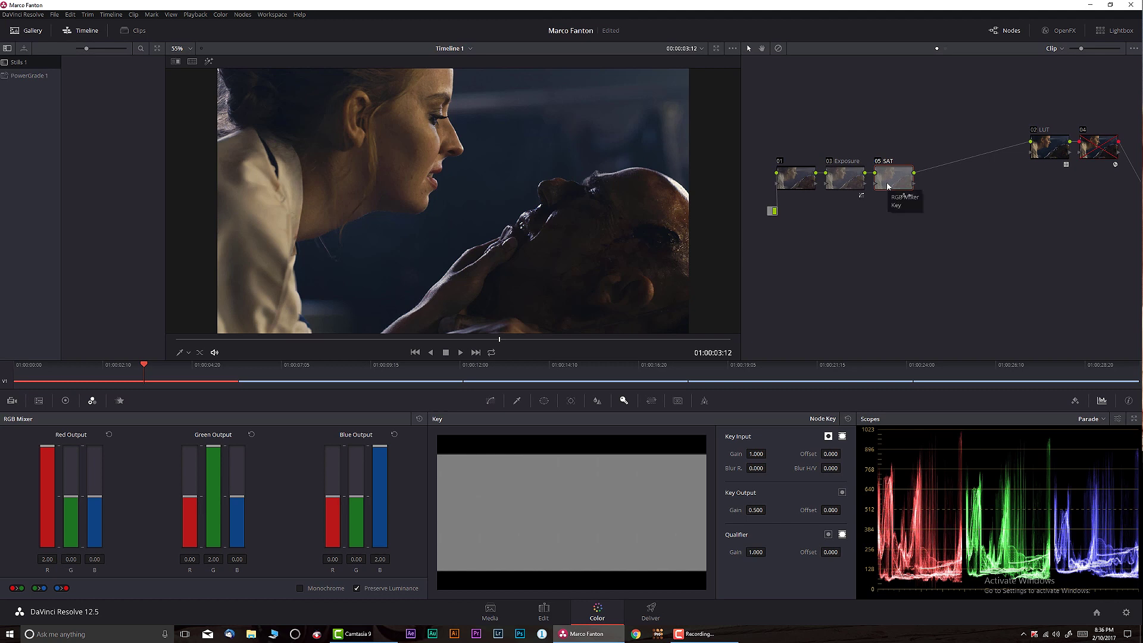
key("alt+s")
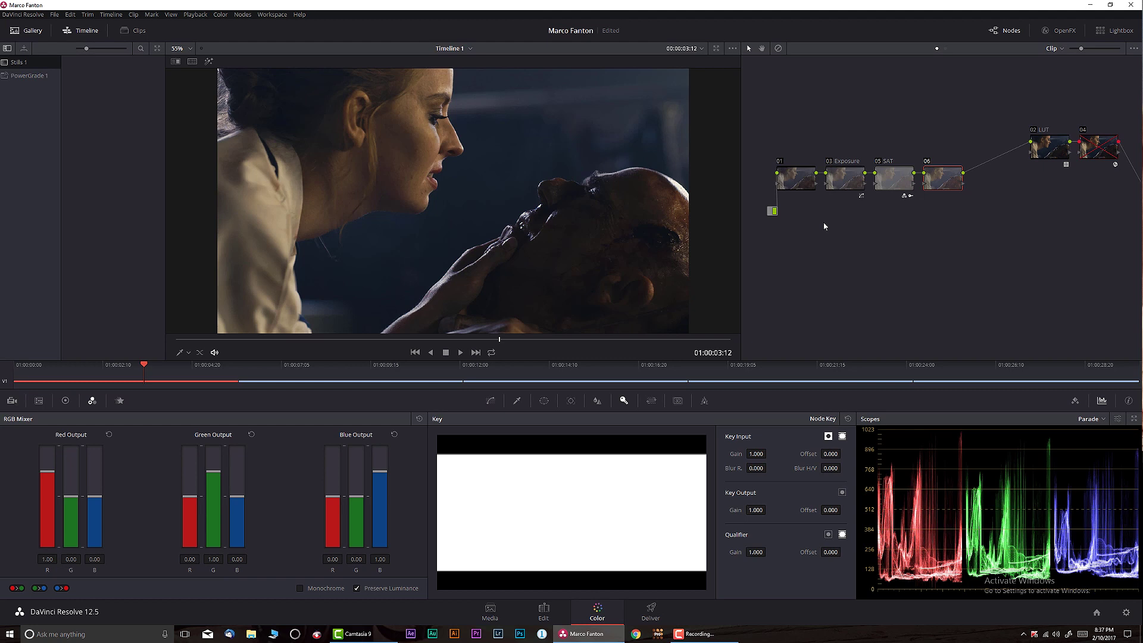
Switch the scopes to Histogram and set the color temperature of the new node after SAT to 480
left_click(1101, 420)
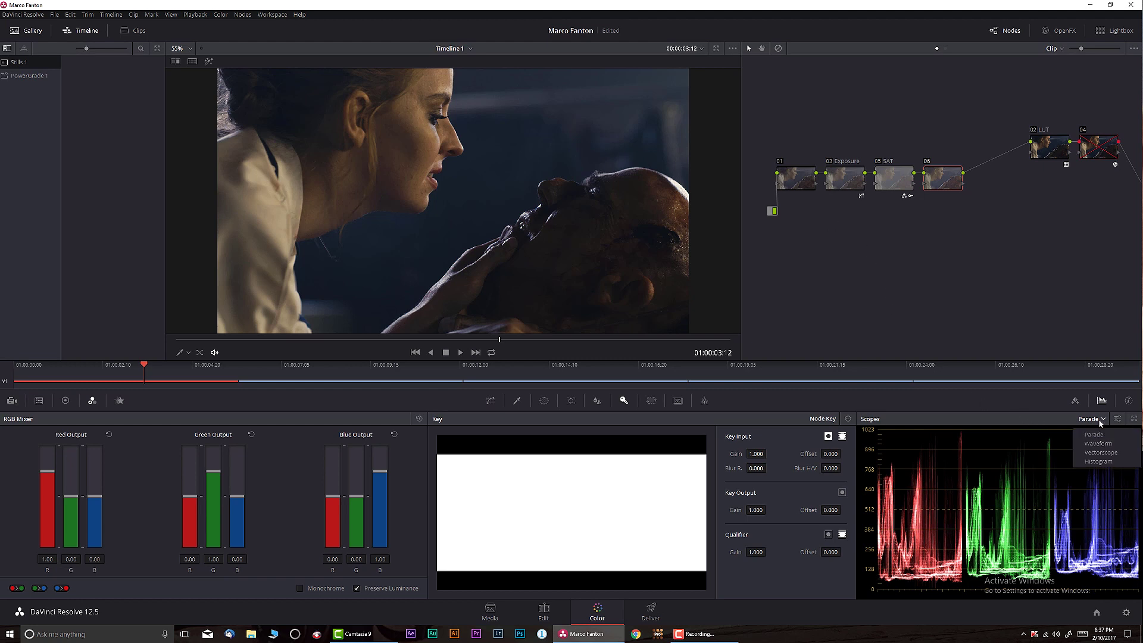
left_click(1097, 462)
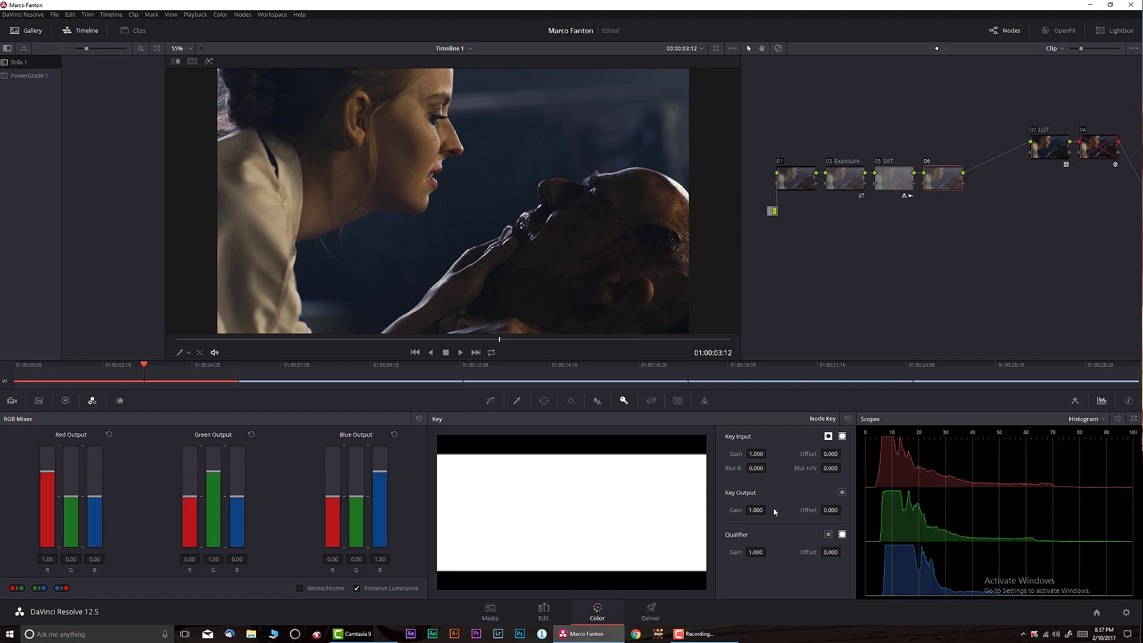
left_click(66, 400)
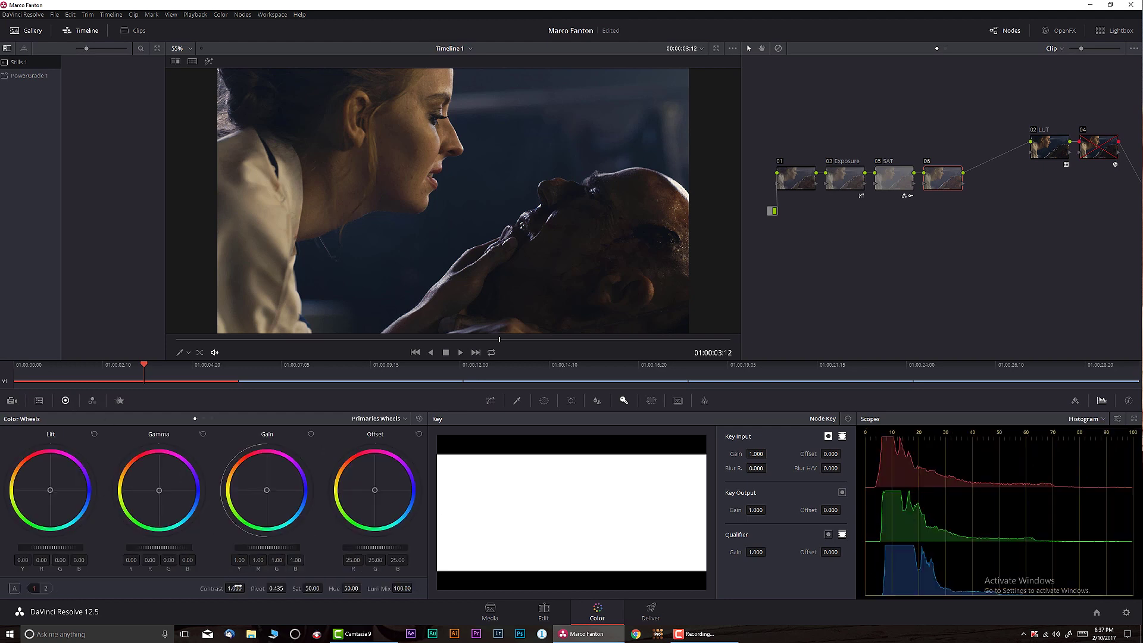
left_click(46, 588)
left_click_drag(120, 588, 144, 589)
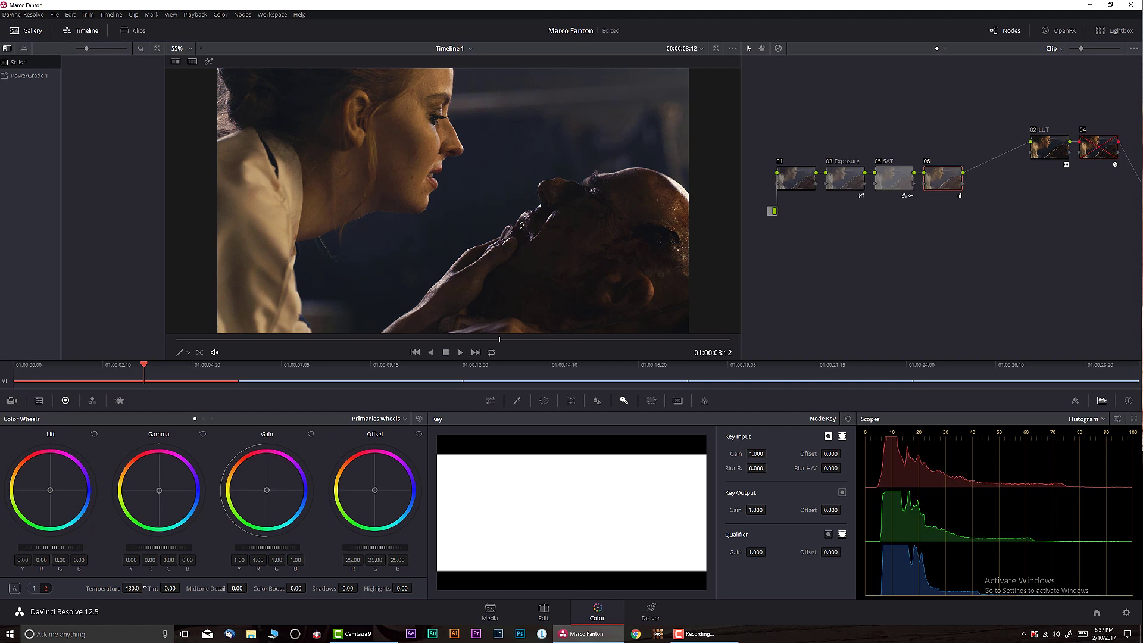
Return the scopes to Parade, reduce node 06's temperature to 380 and toggle the node to compare
left_click(1089, 420)
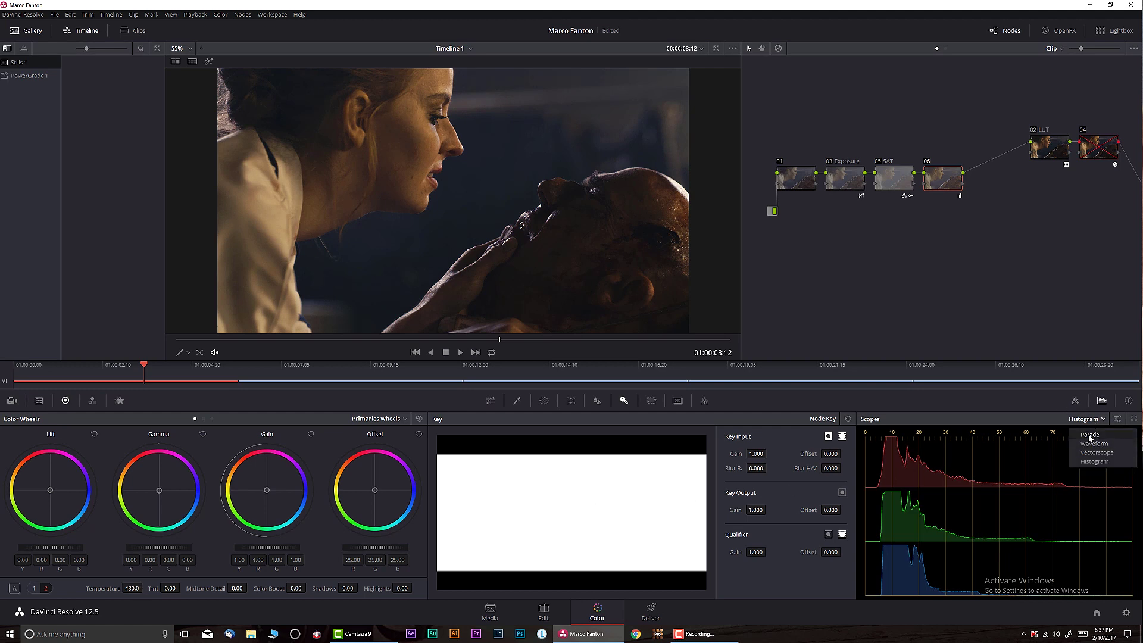
left_click(1090, 436)
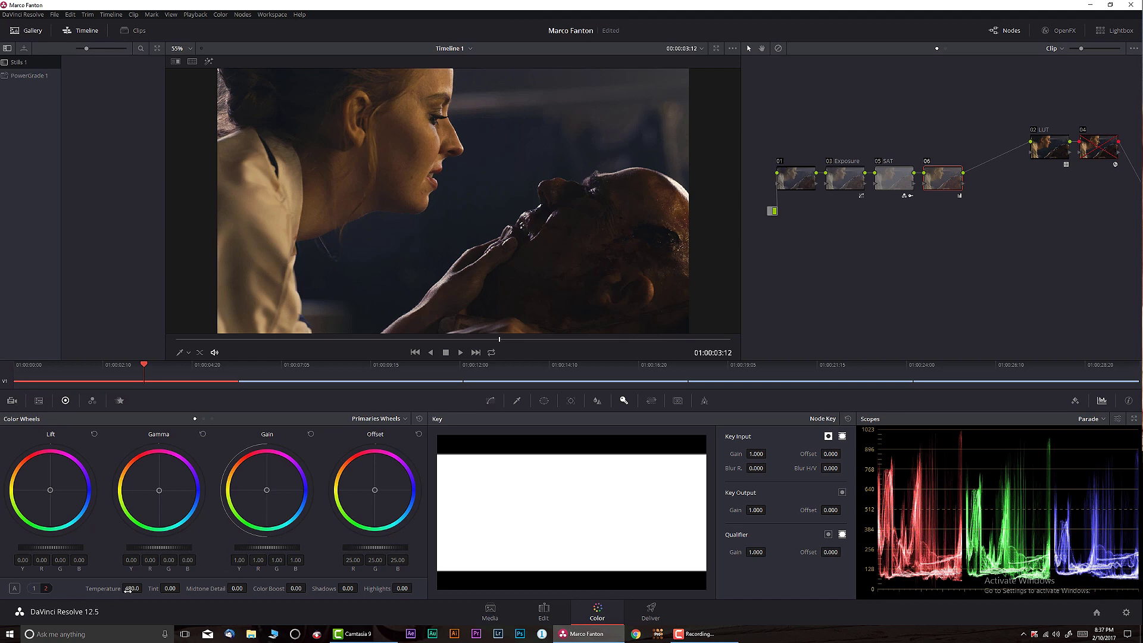
left_click_drag(144, 589, 146, 581)
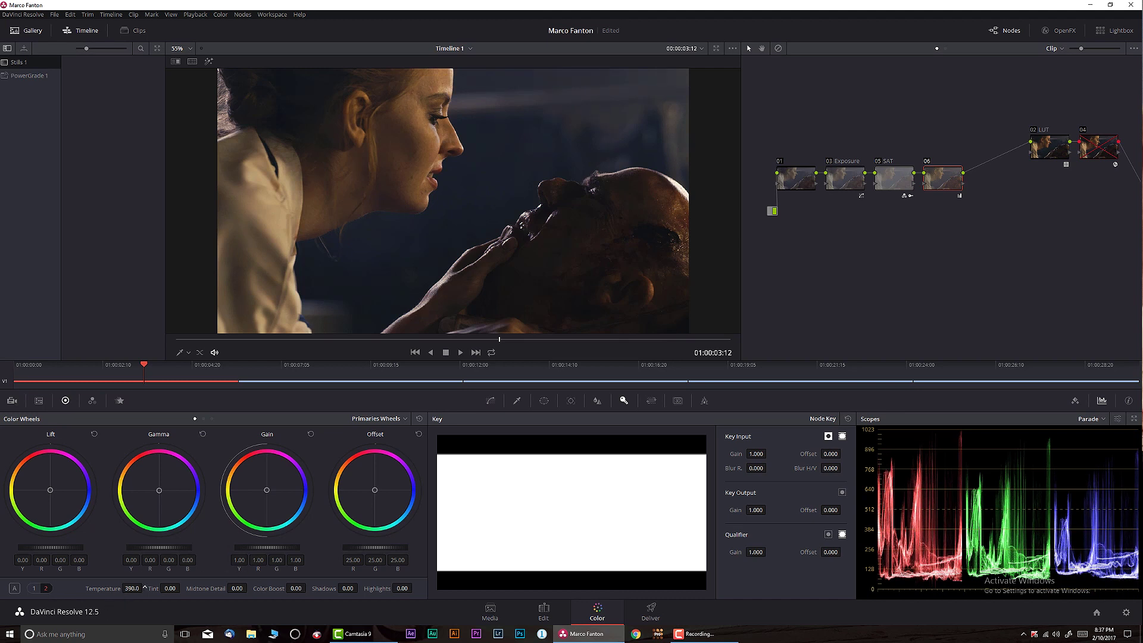
left_click(927, 161)
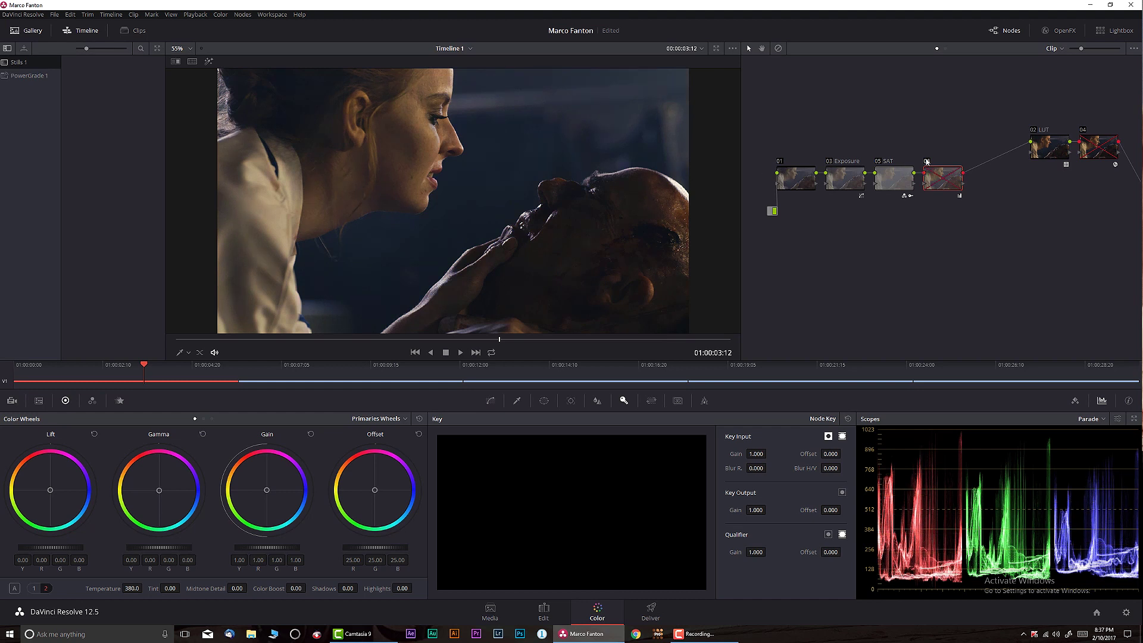
left_click(927, 161)
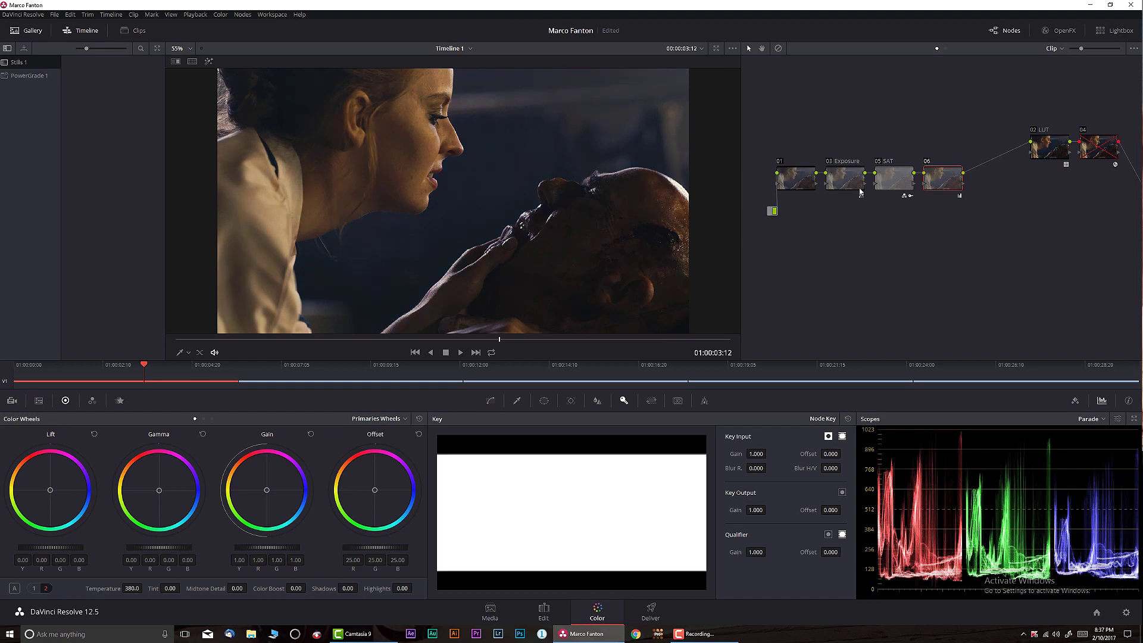
Label node 06 Balance and shift the four nodes preceding the LUT node back toward the graph's input
right_click(940, 183)
left_click(967, 197)
type("Balance")
left_click_drag(959, 221, 790, 172)
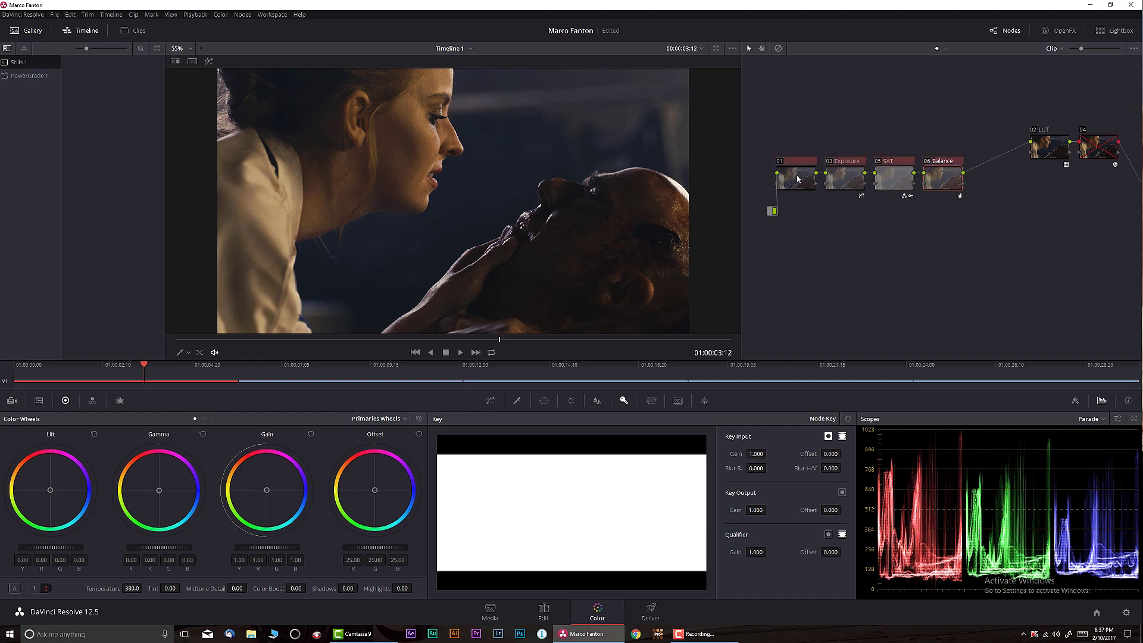
left_click_drag(946, 179, 924, 178)
left_click(924, 218)
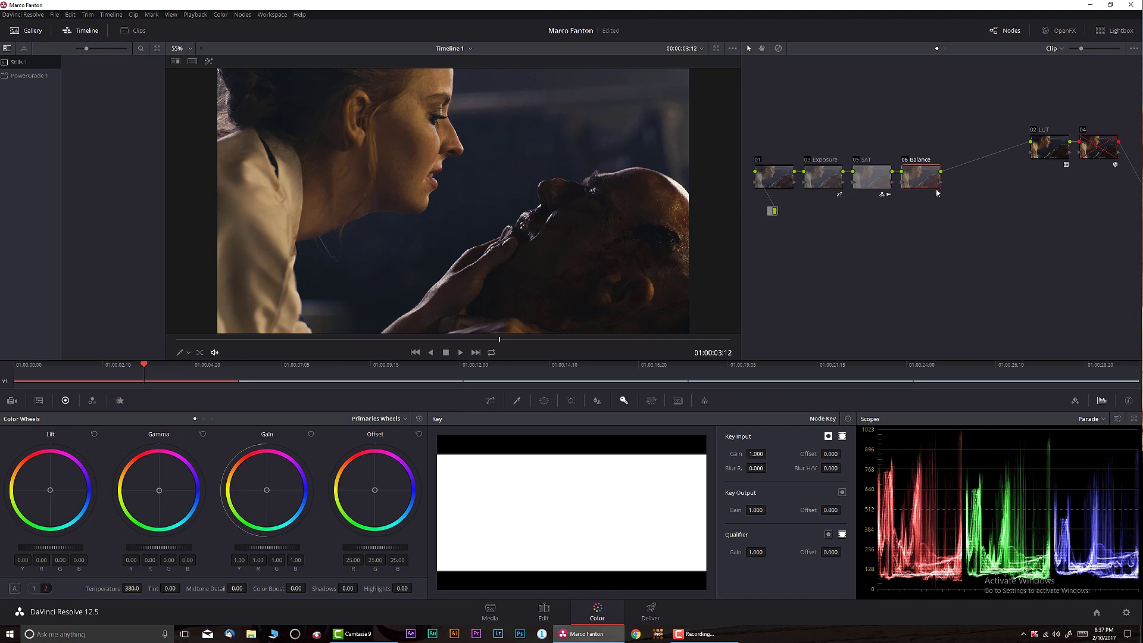
Add a serial node after the Balance node and label it Temp
key("alt+s")
right_click(966, 177)
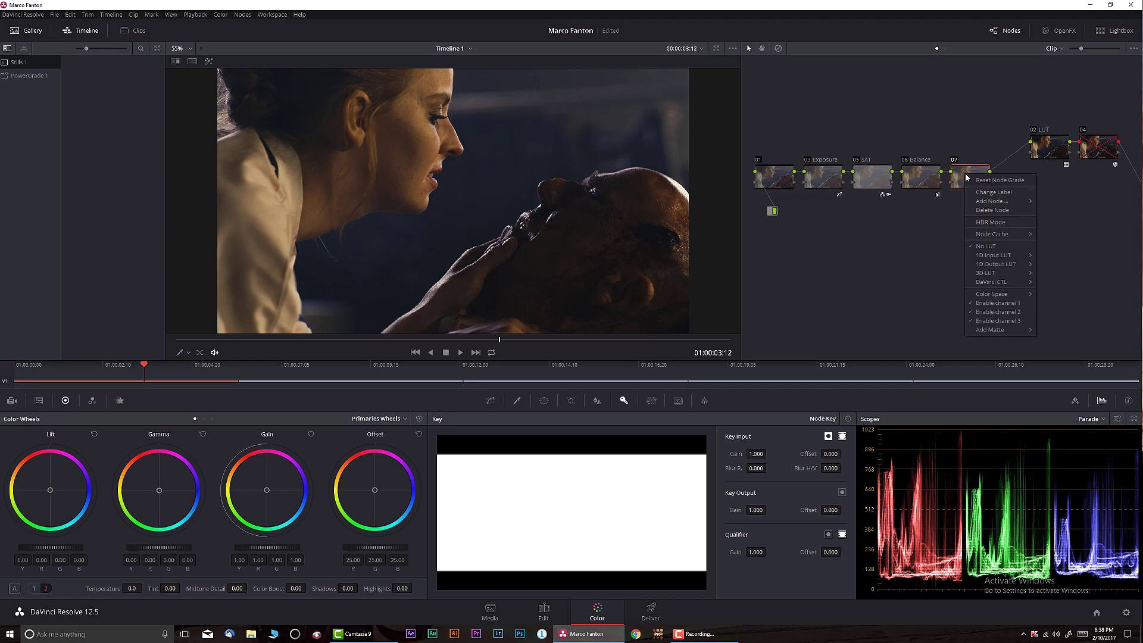
left_click(981, 193)
type("Temp")
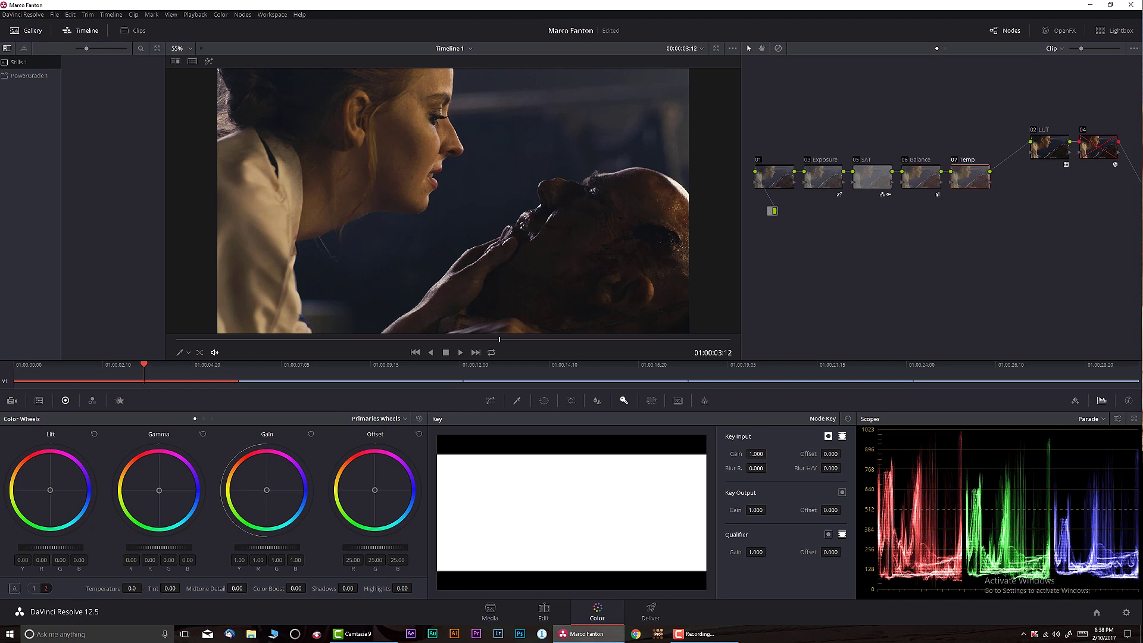
Set the Temp node's color temperature to -2460 and toggle the node off and on to compare
mouse_move(132, 588)
left_mouse_down()
mouse_move(154, 589)
mouse_move(143, 589)
left_mouse_up()
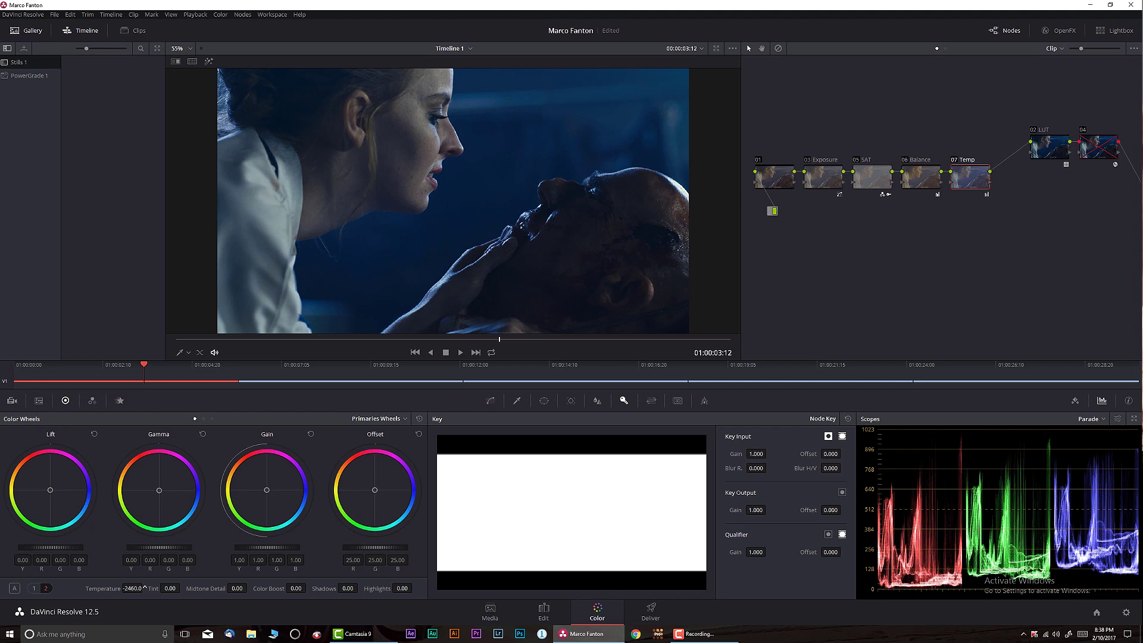
left_click(954, 160)
left_click(954, 159)
Combine the first five nodes, from 01 through Temp, into a compound node and place it beside the graph's input
left_click_drag(987, 218, 781, 156)
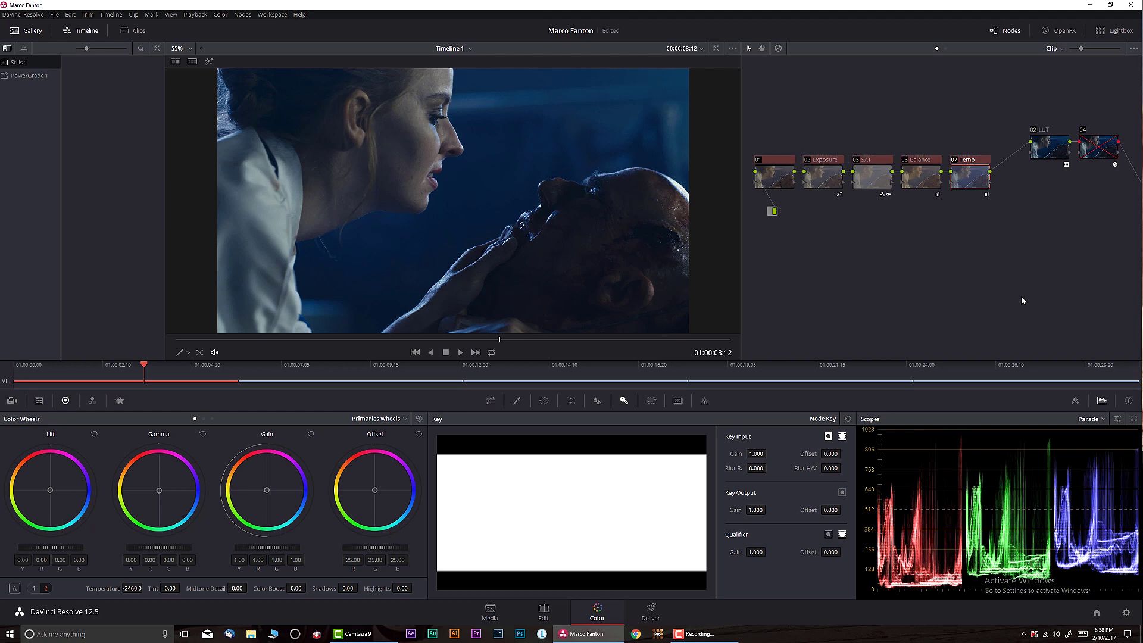
right_click(967, 178)
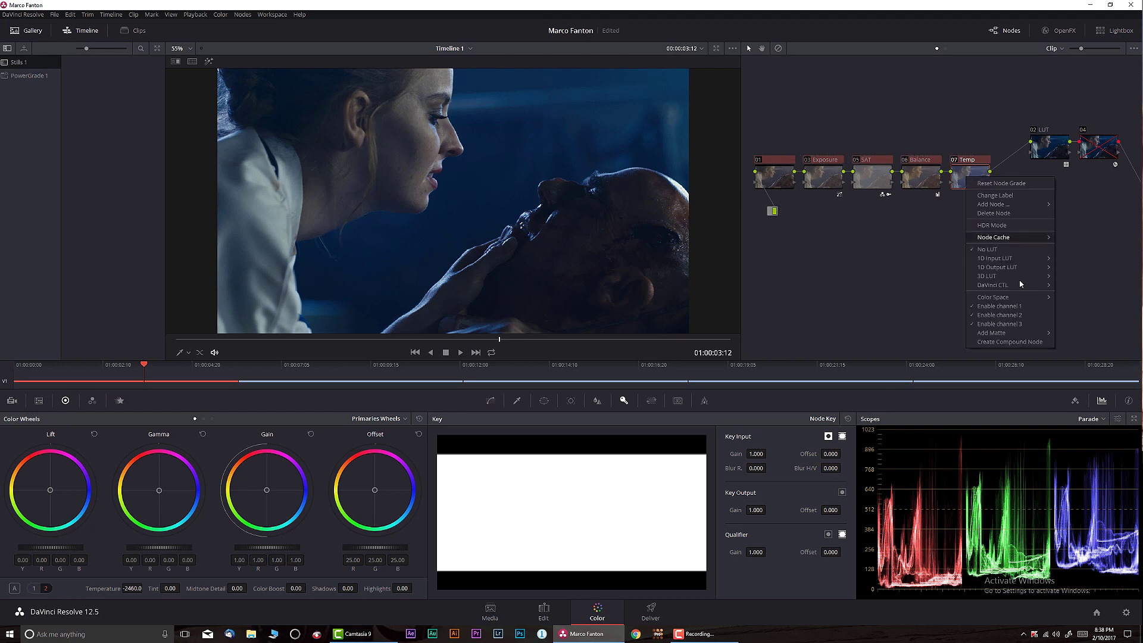
left_click(1033, 343)
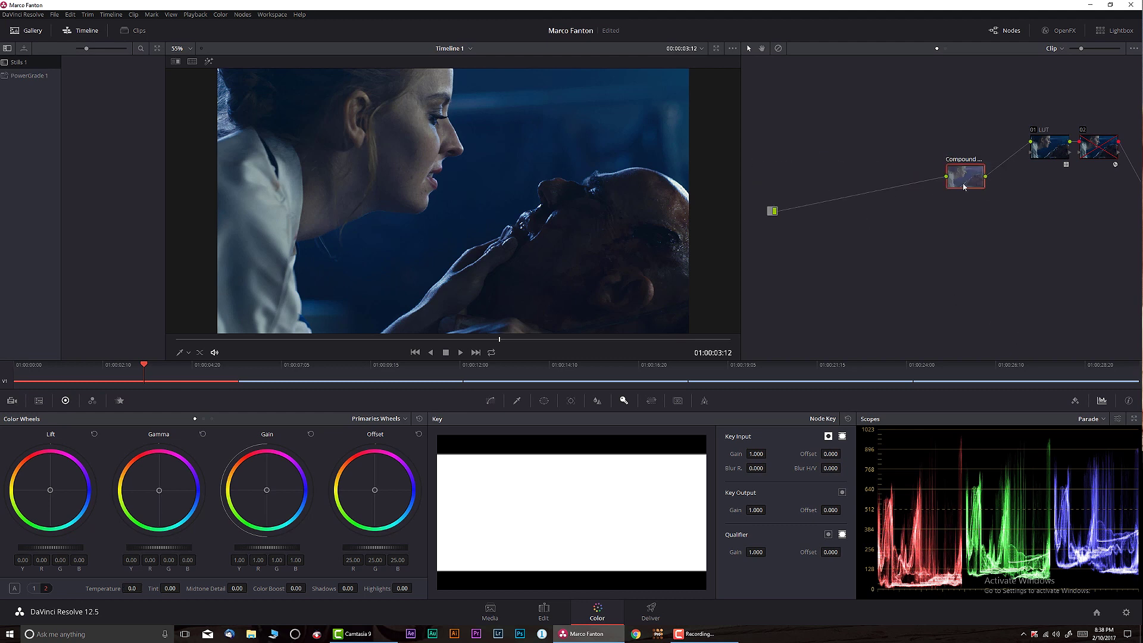
left_click_drag(965, 187, 791, 181)
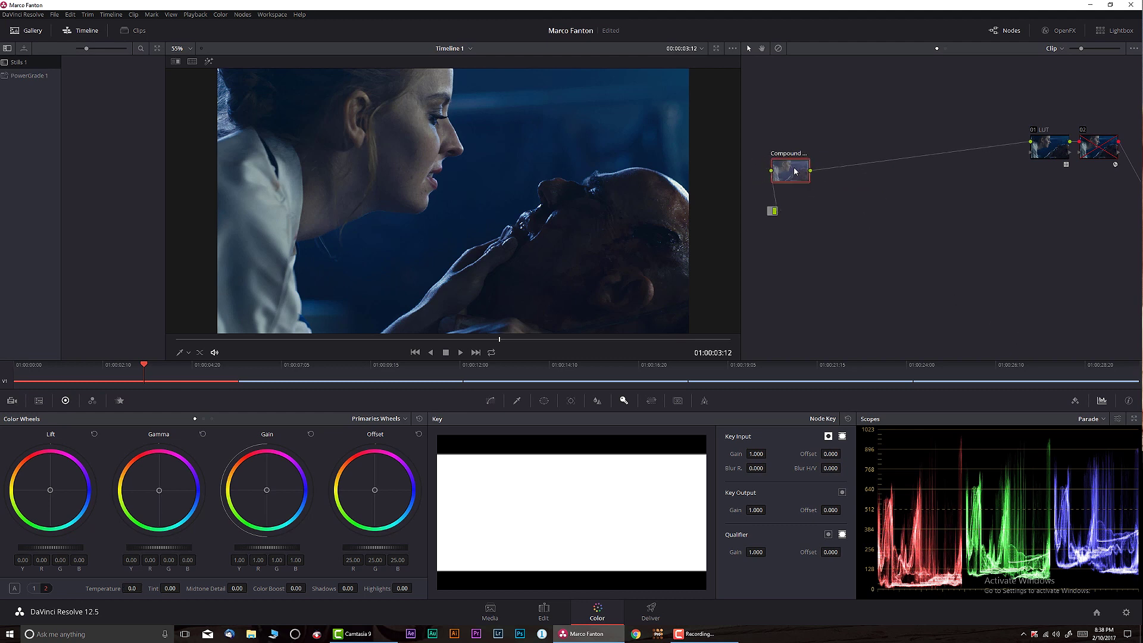
Add a serial node after the compound node, give it a parallel node, and move node 04 slightly up to separate the branches
key("alt+s")
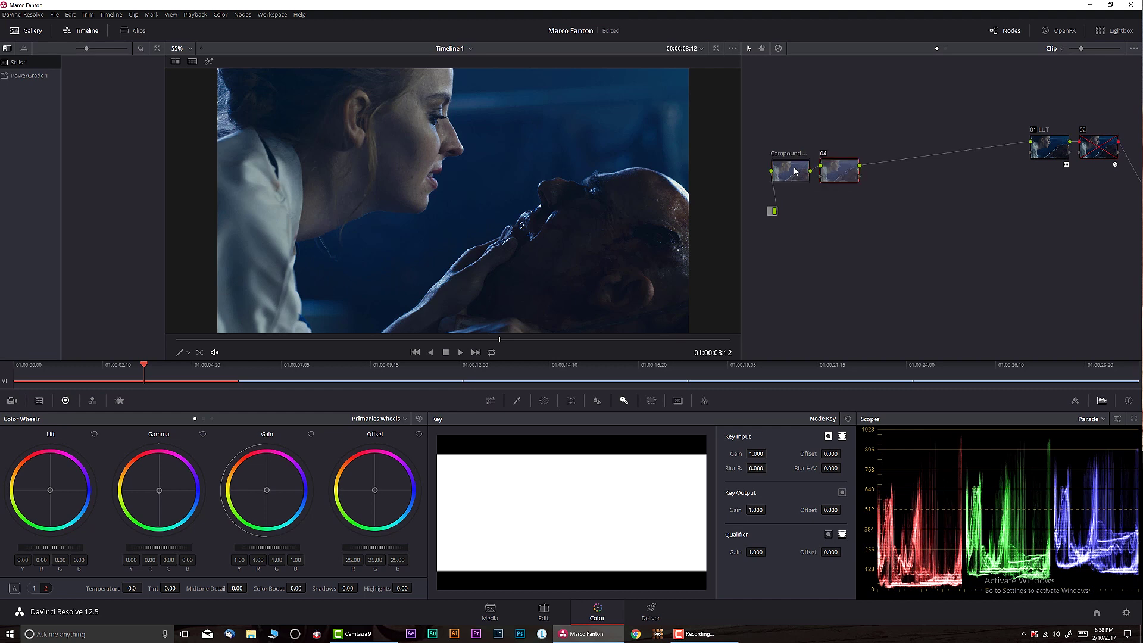
left_click_drag(836, 178, 838, 179)
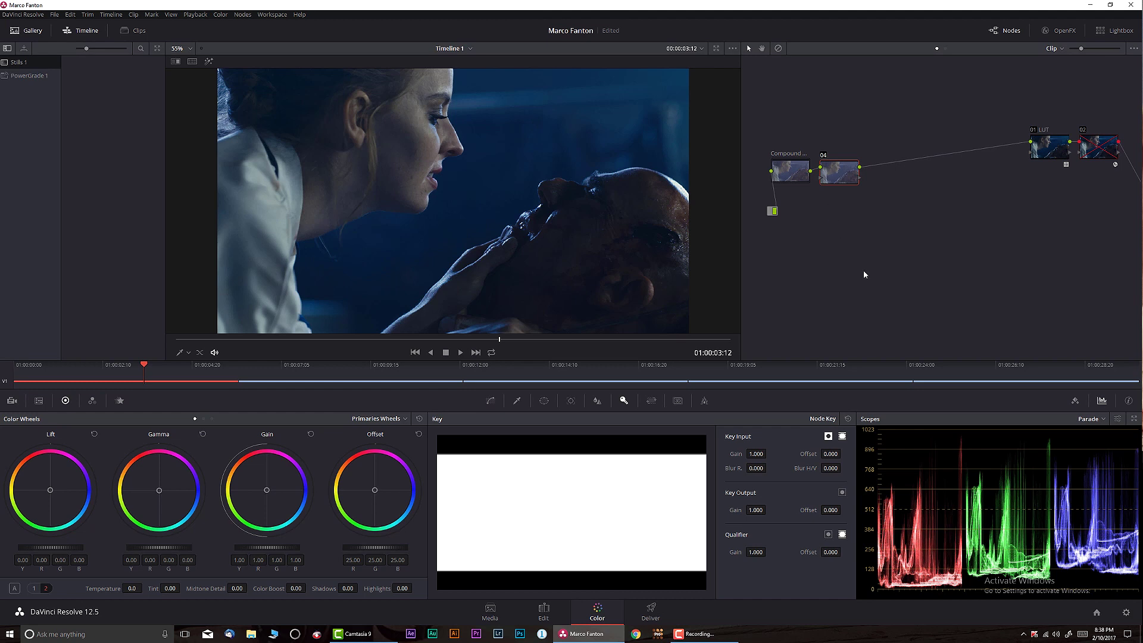
key("alt+p")
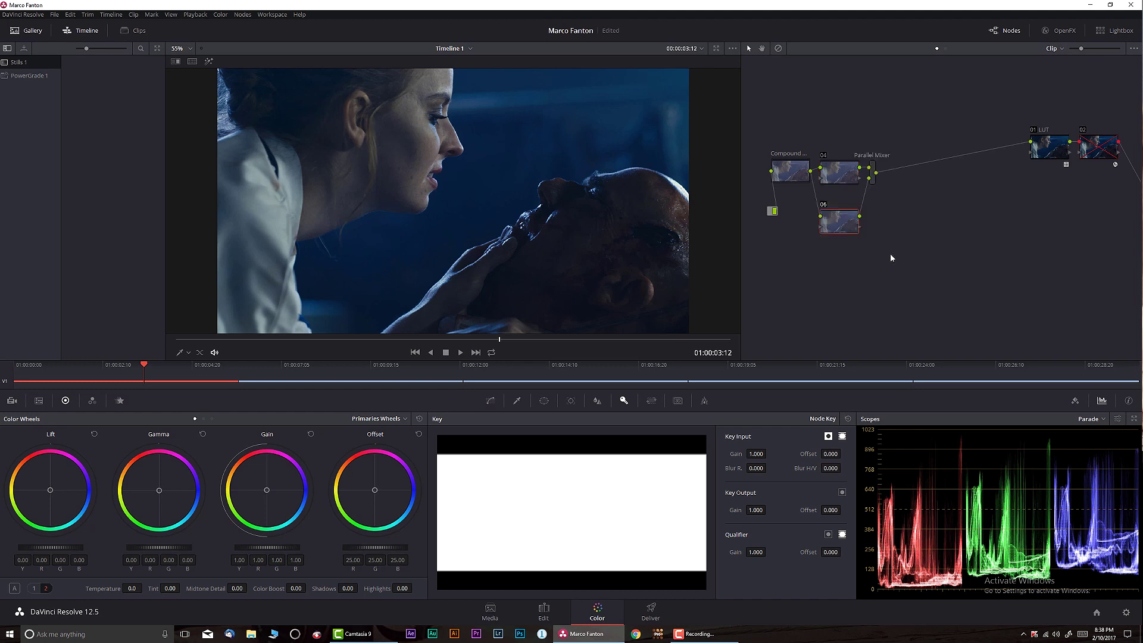
left_click_drag(842, 163, 839, 157)
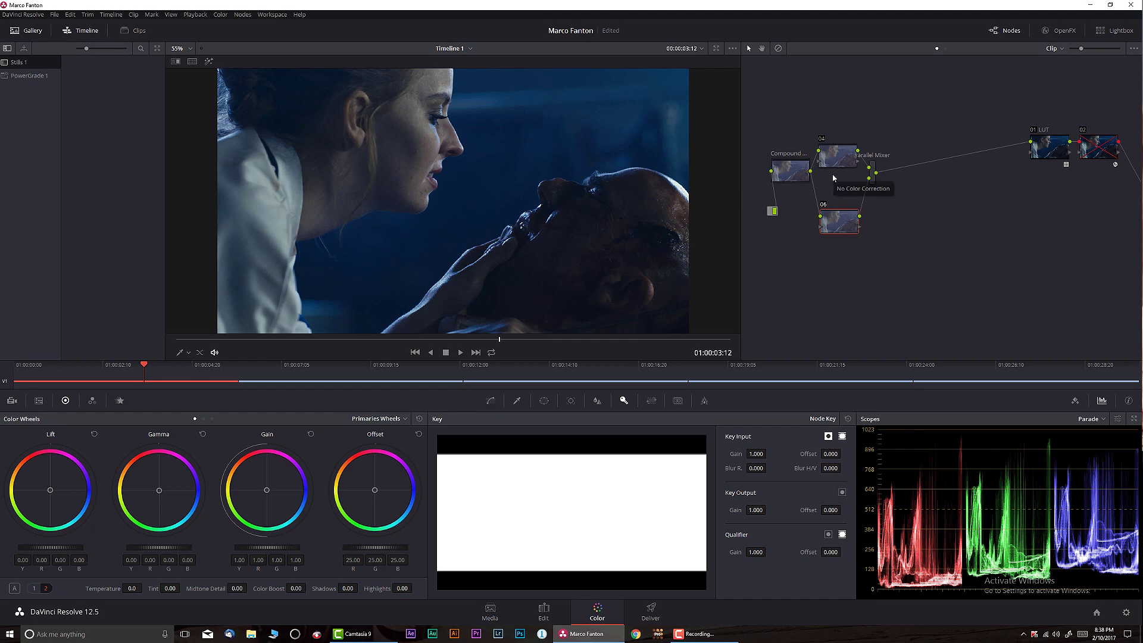
Go to 01:00:00:19 and check the exposure with the false-color node and against the ungraded image
mouse_move(236, 339)
left_mouse_down()
mouse_move(192, 340)
mouse_move(684, 335)
mouse_move(251, 331)
left_mouse_up()
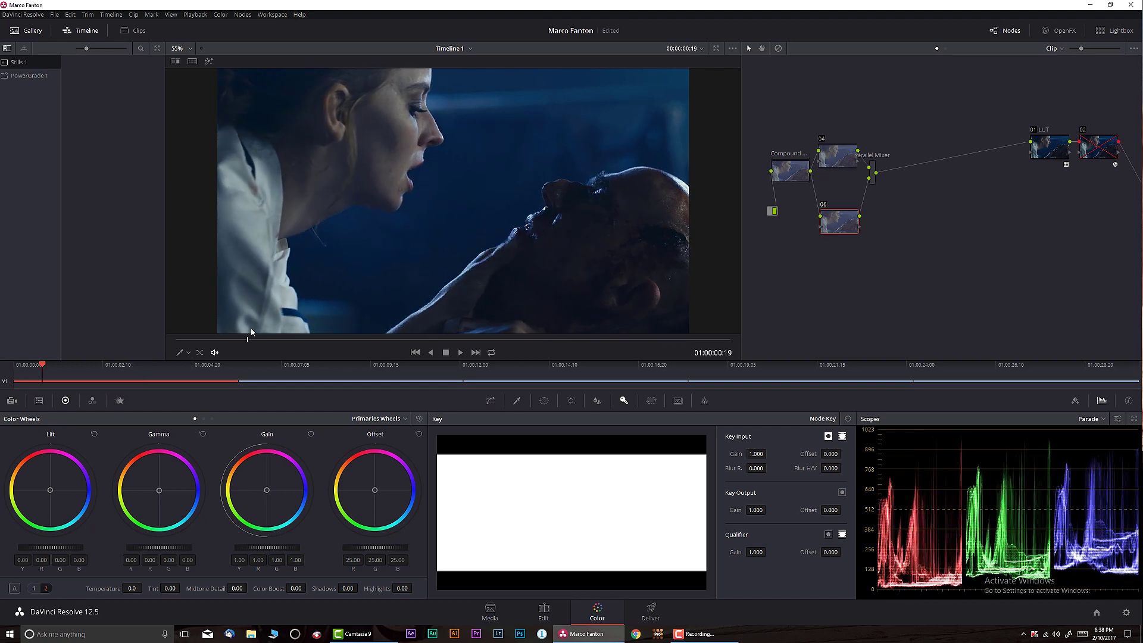
left_click(1084, 130)
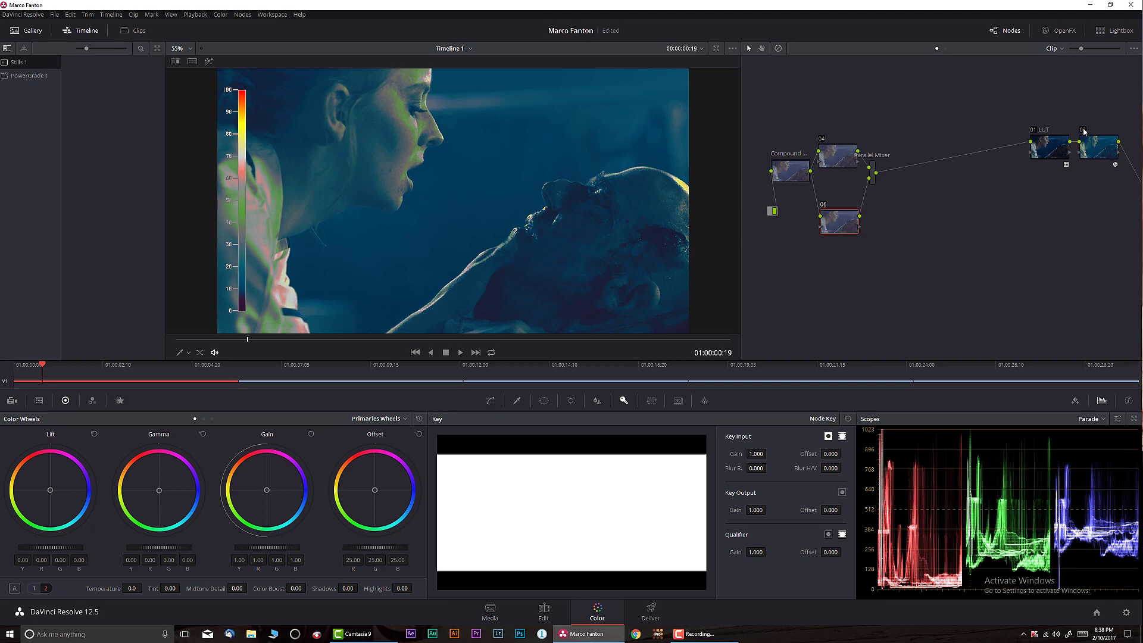
left_click(1084, 131)
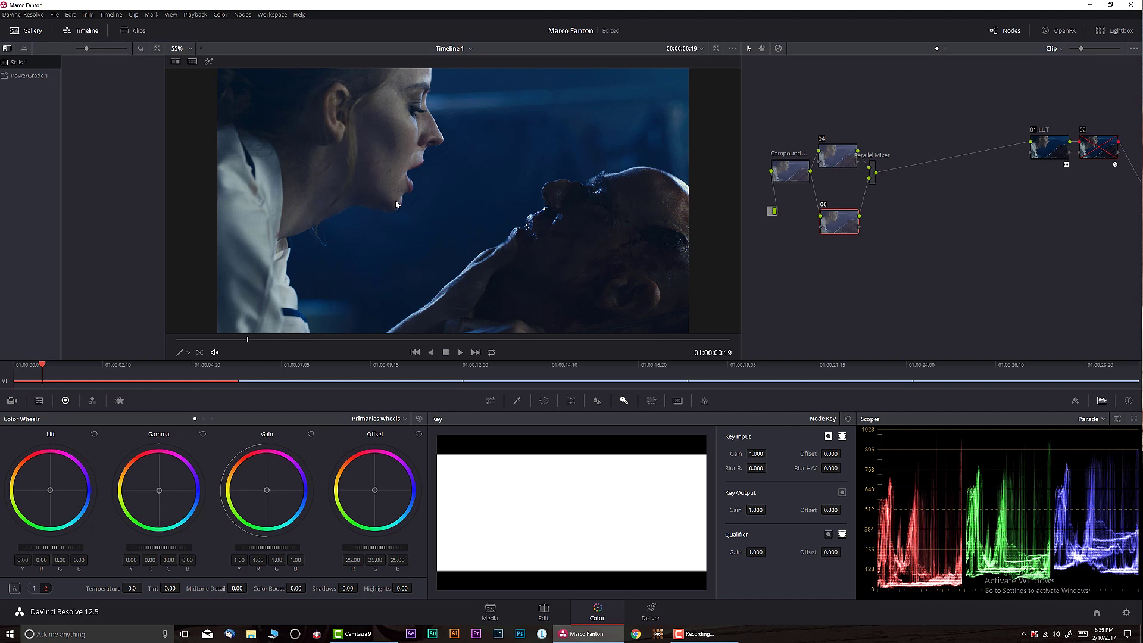
key("alt+d")
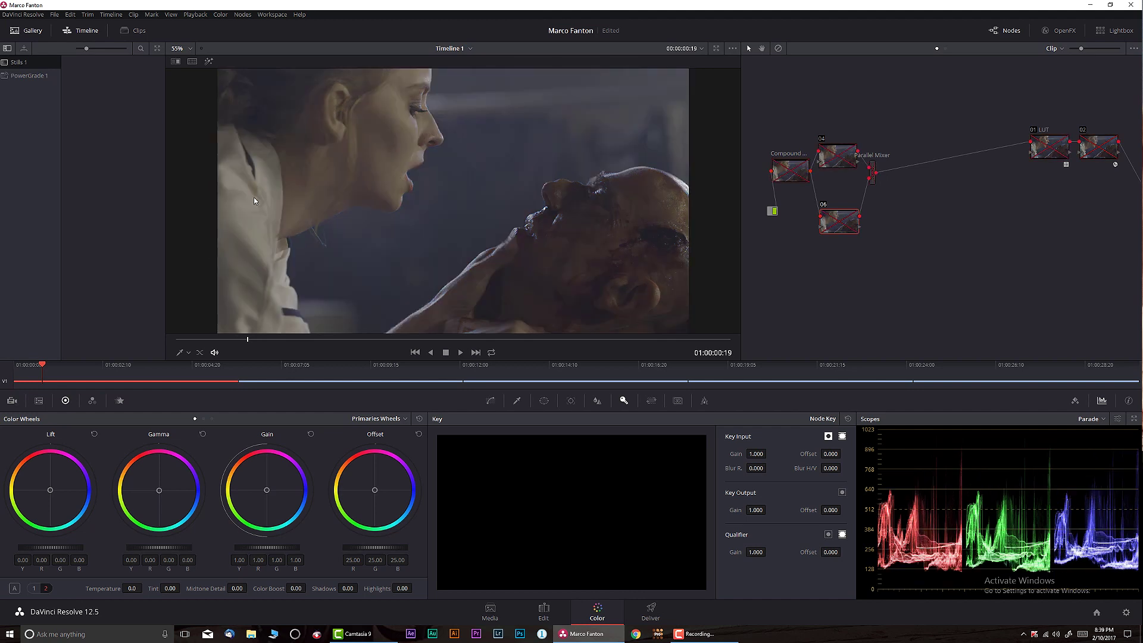
key("alt+d")
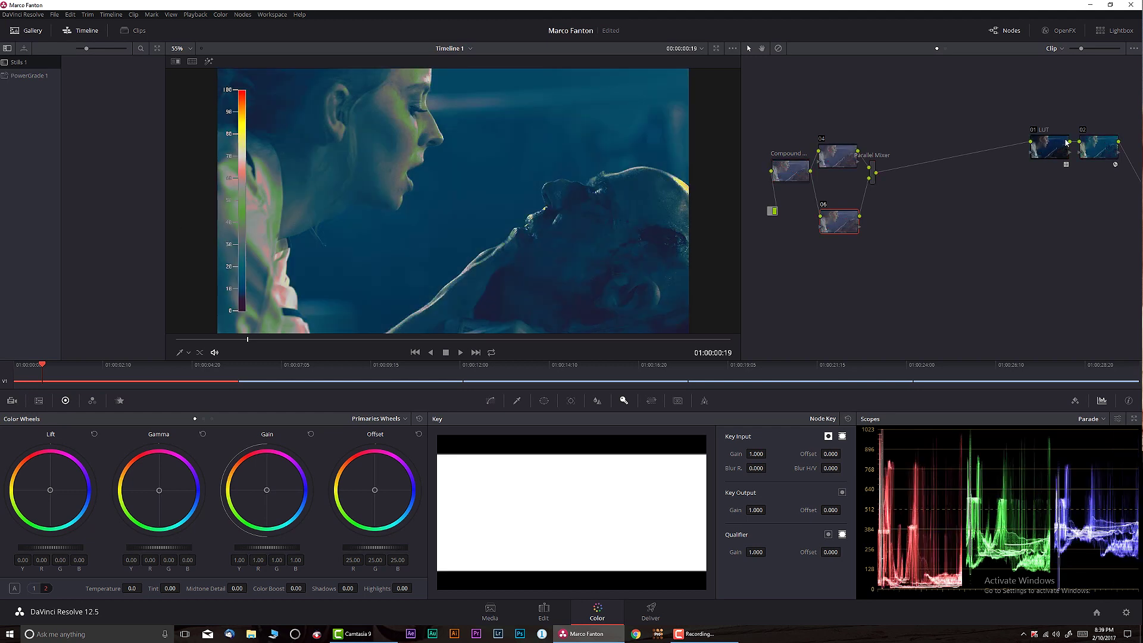
left_click(1083, 130)
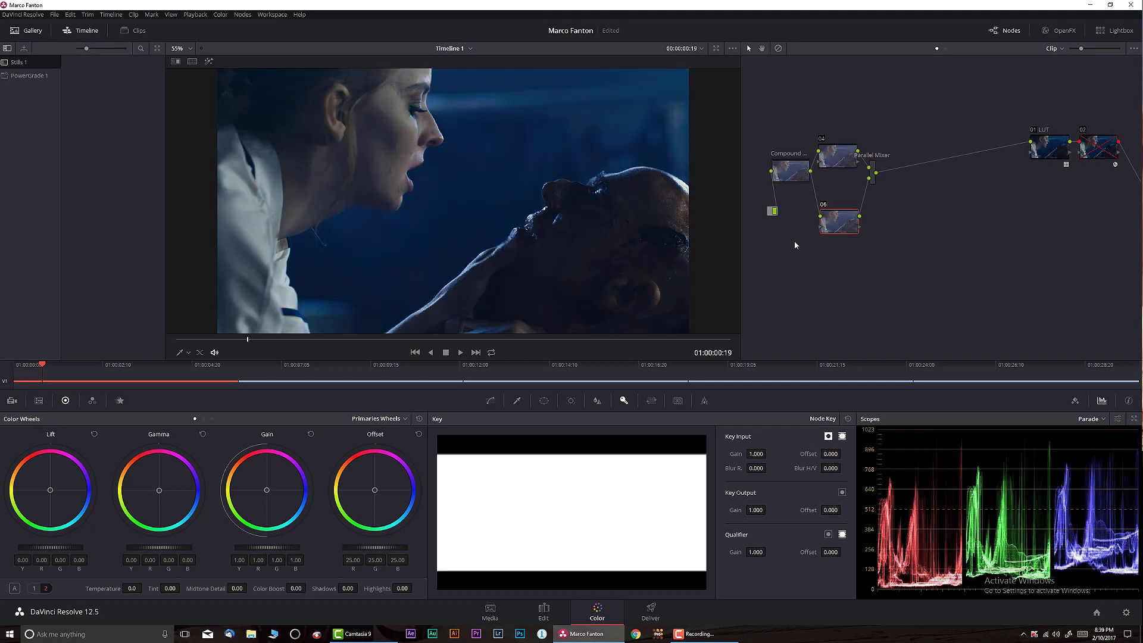
Label the upper parallel node 04 "General Li..."
left_click(831, 160)
right_click(831, 160)
left_click(853, 176)
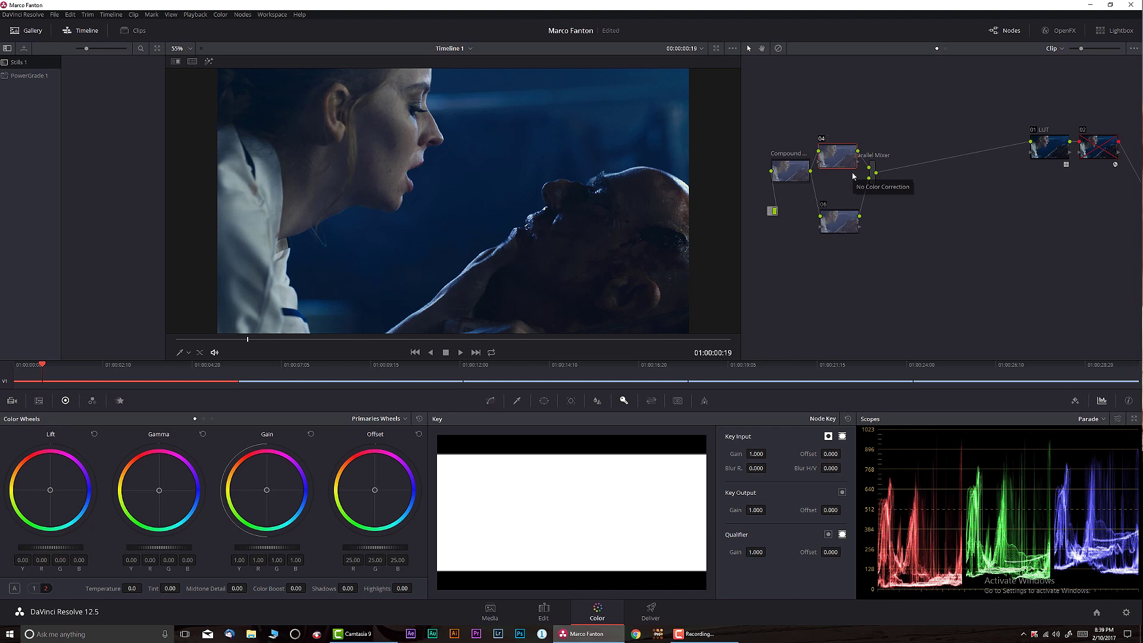
type("General Li")
key("Return")
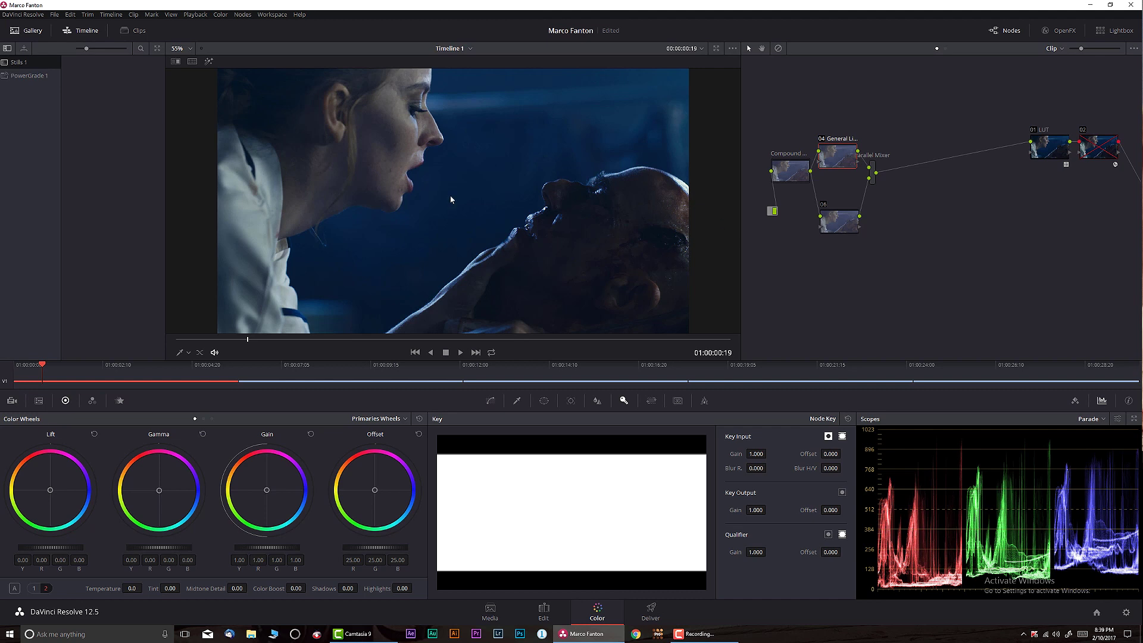
At 01:00:02:10, draw a closed curve window on node 04 around the woman's face, the hand and most of the man's head
left_click_drag(291, 334, 397, 336)
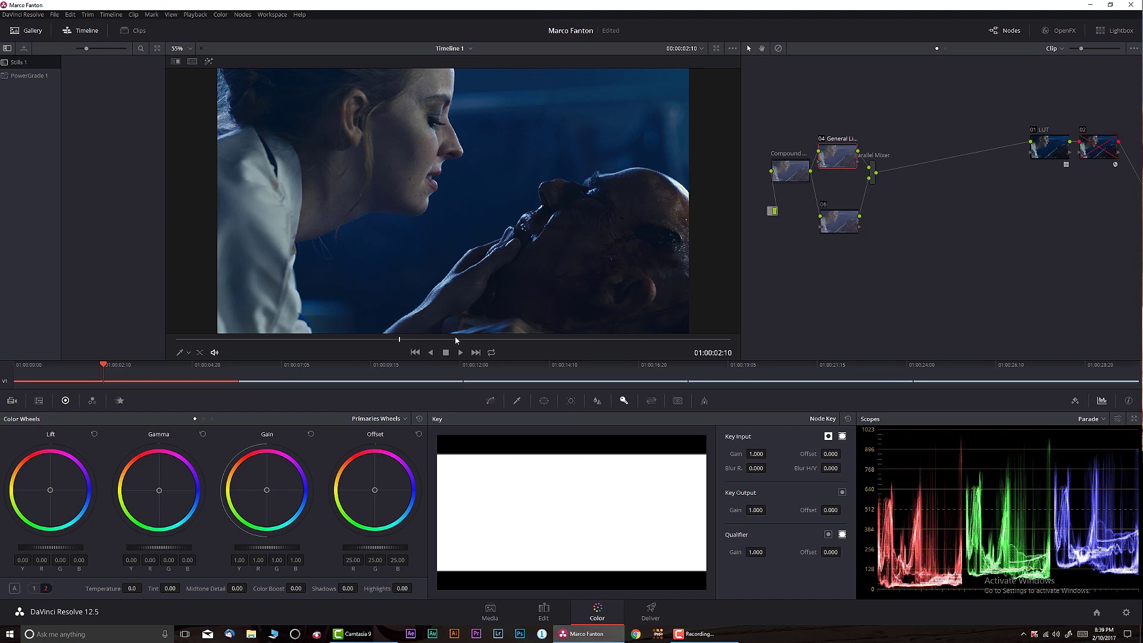
left_click(545, 402)
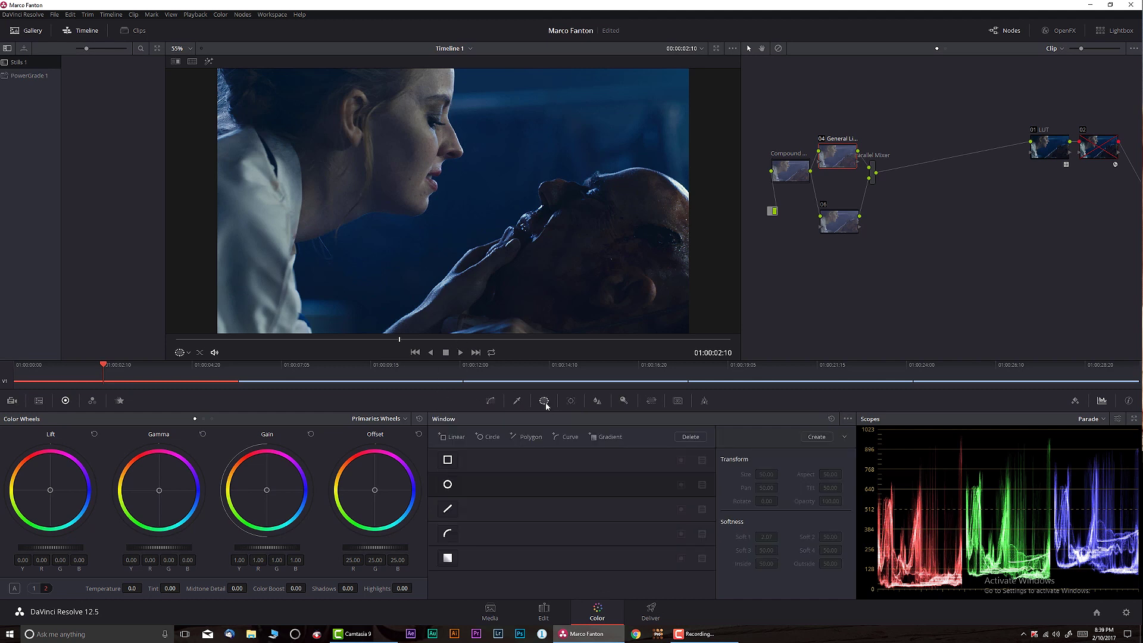
left_click(450, 533)
scroll(467, 249, "down", 1)
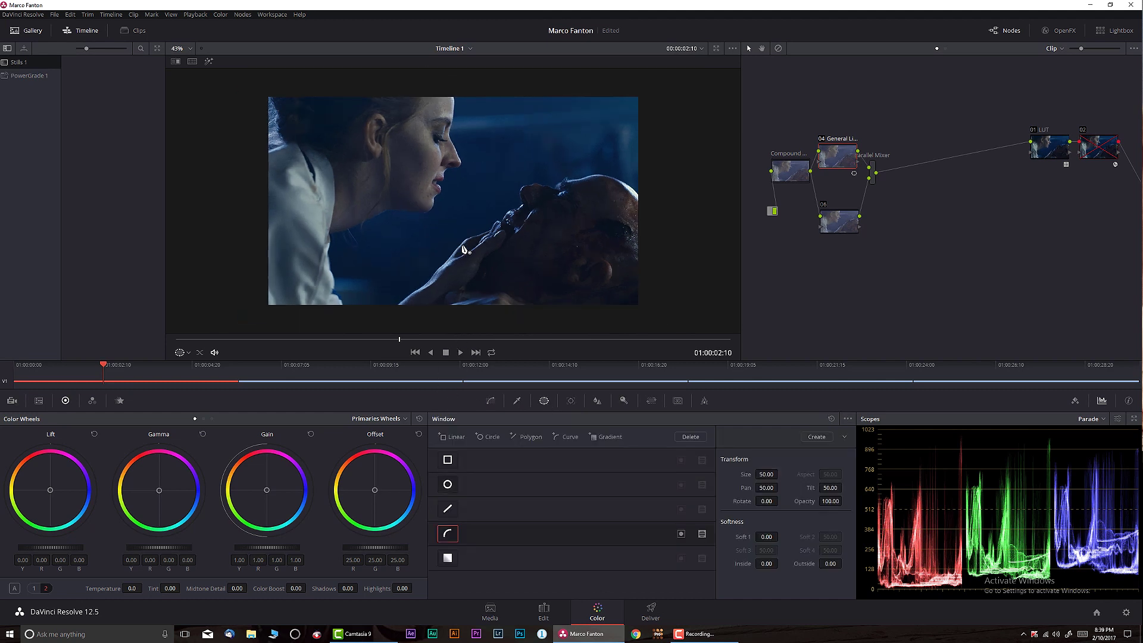
left_click(381, 79)
left_click(323, 159)
left_click(299, 236)
left_click(318, 302)
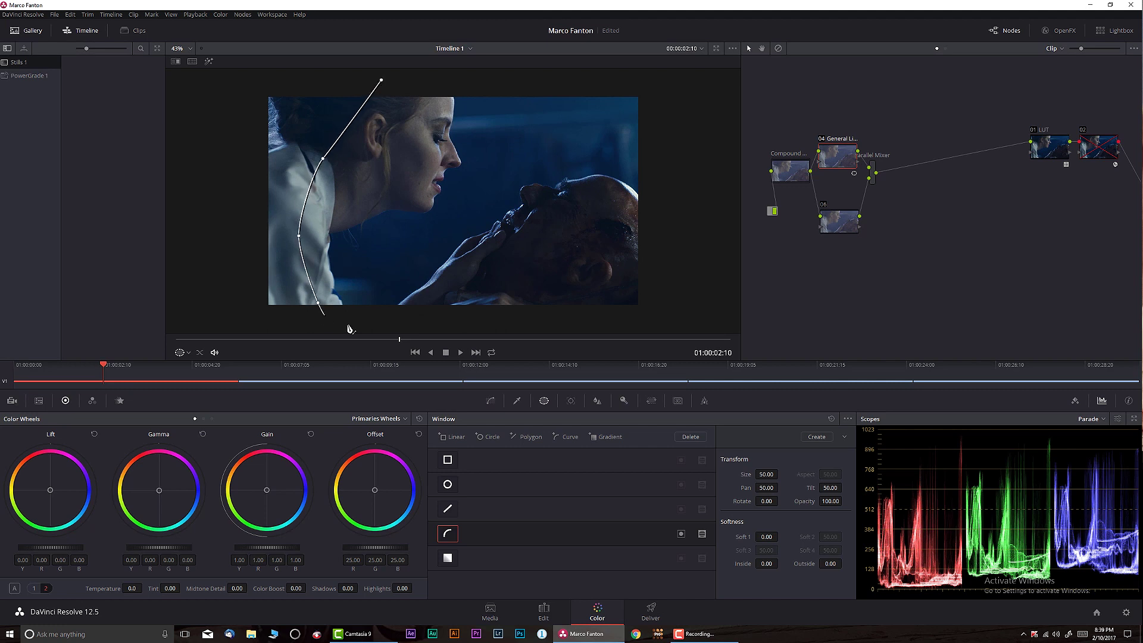
left_click(372, 323)
left_click(453, 325)
left_click(536, 310)
left_click(581, 266)
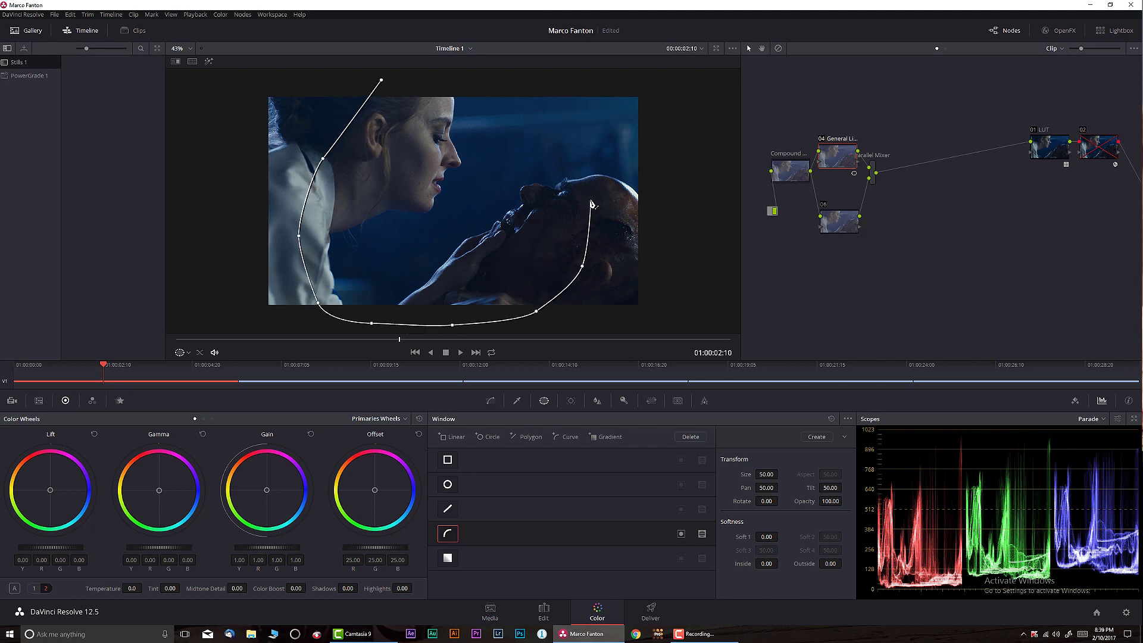
left_click(590, 199)
left_click(580, 149)
left_click(527, 89)
left_click(463, 73)
left_click(397, 74)
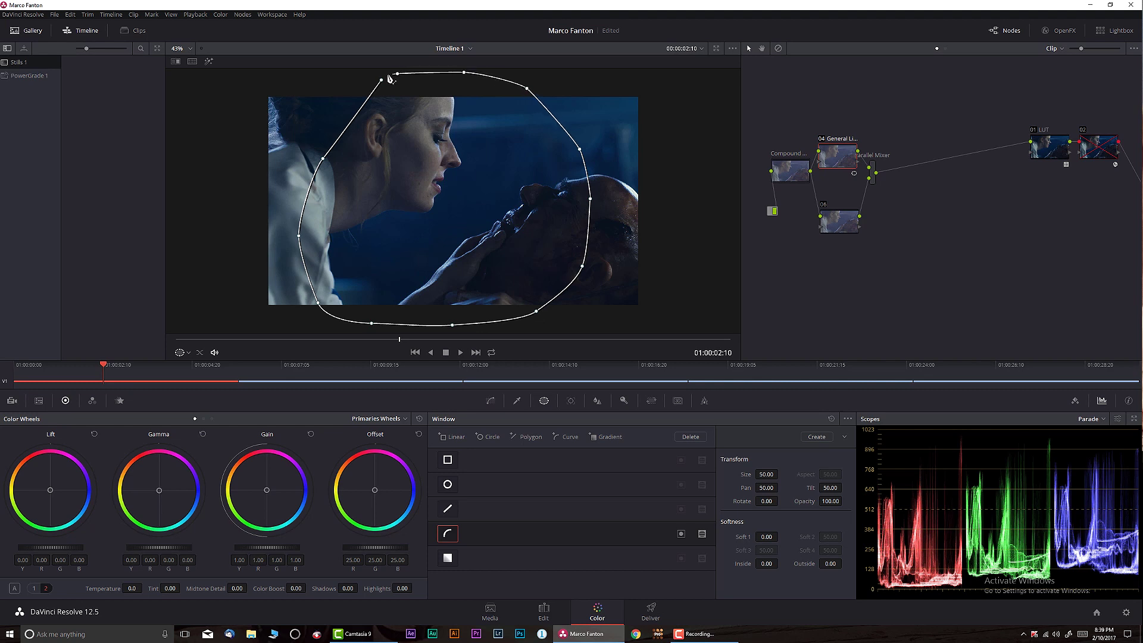
left_click(382, 79)
Raise node 04's gamma to 0.04 and set the curve window's Soft 1 to 8.54
left_click_drag(169, 545, 181, 546)
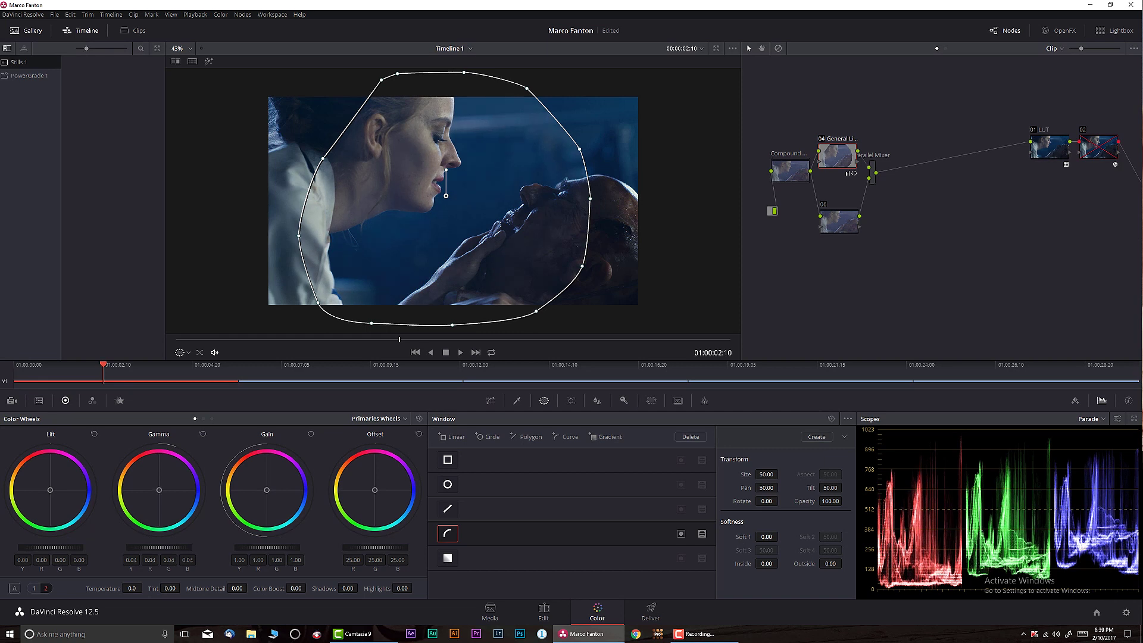
left_click_drag(766, 537, 781, 536)
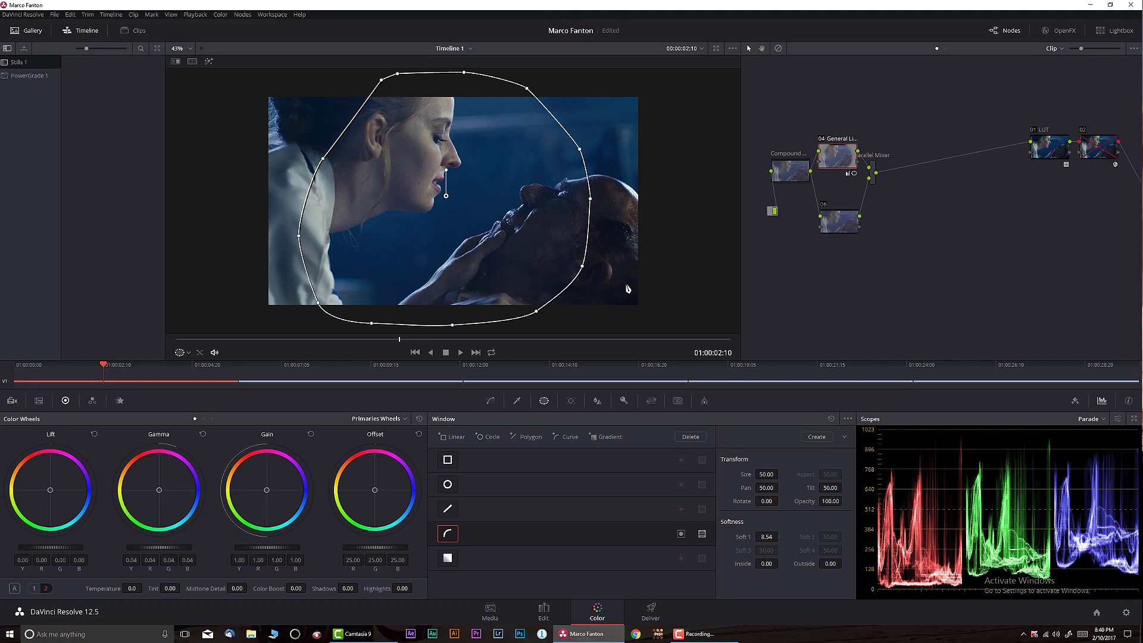
Qualify node 04 by luminance with High 57.6, H. Soft 5.7 and Clean White 17.5, checking the selection in the highlight view
left_click(517, 401)
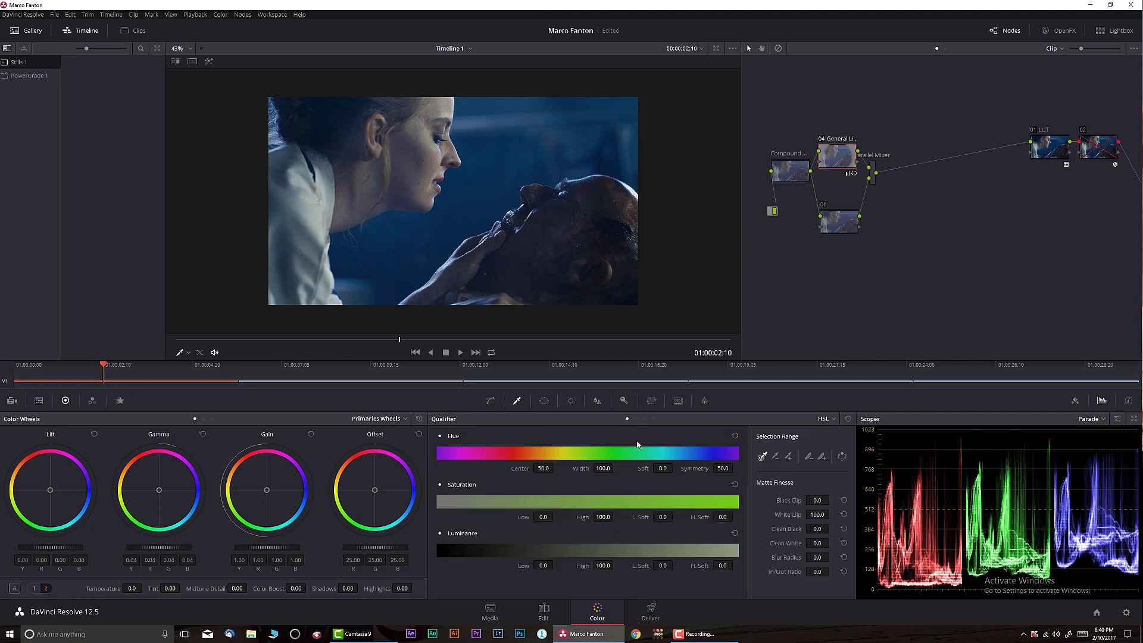
left_click(644, 419)
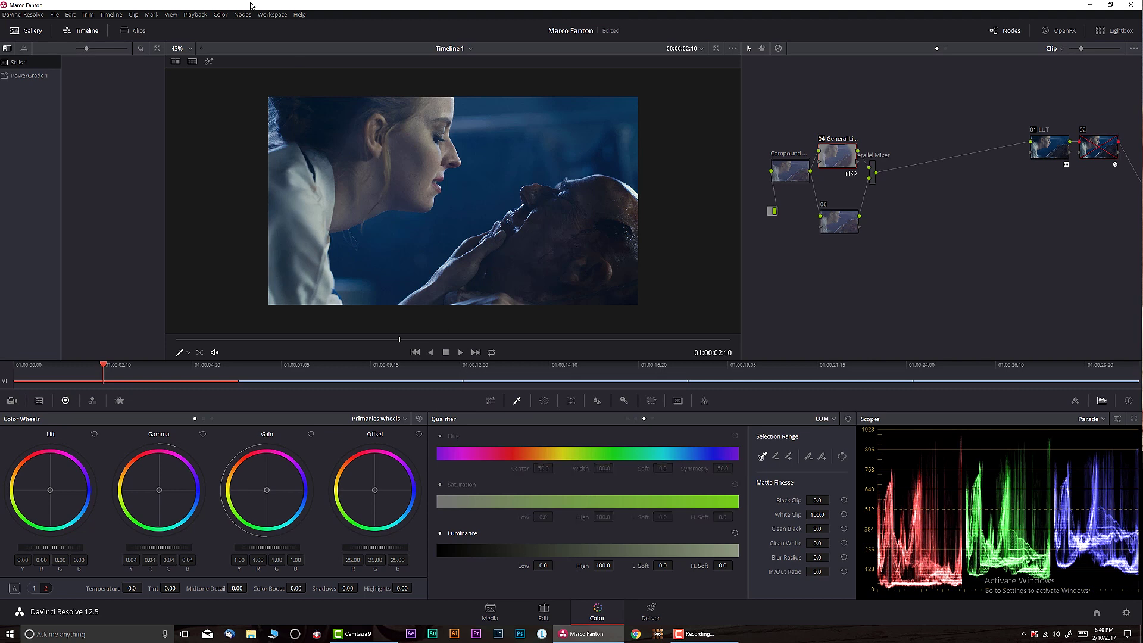
left_click(208, 61)
left_click_drag(544, 563, 616, 566)
left_click(735, 532)
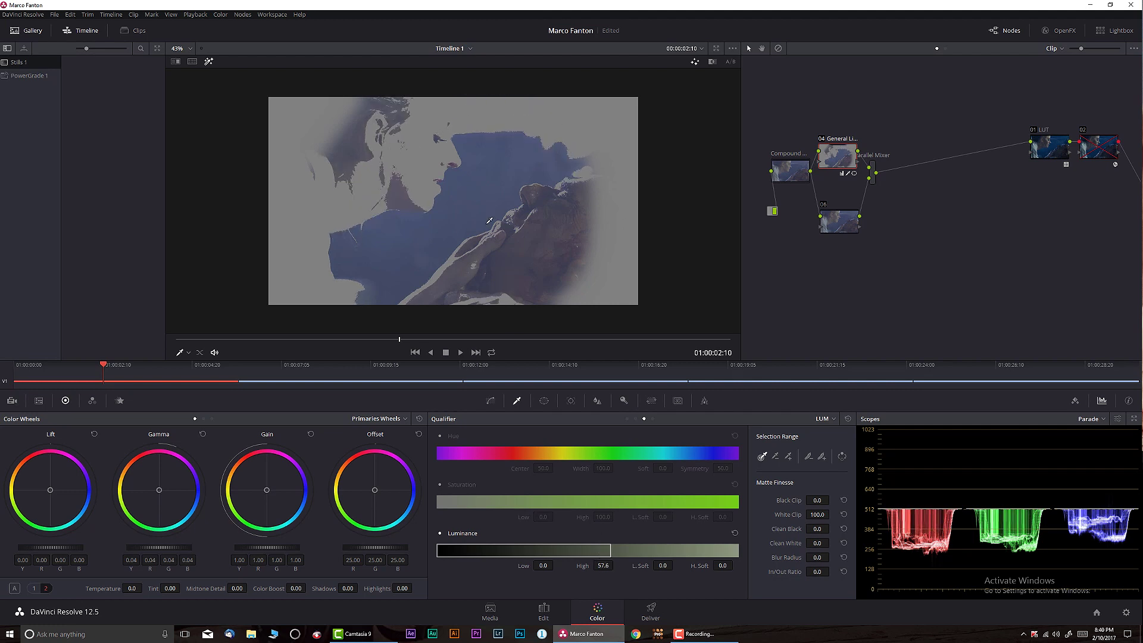
left_click_drag(720, 568, 736, 567)
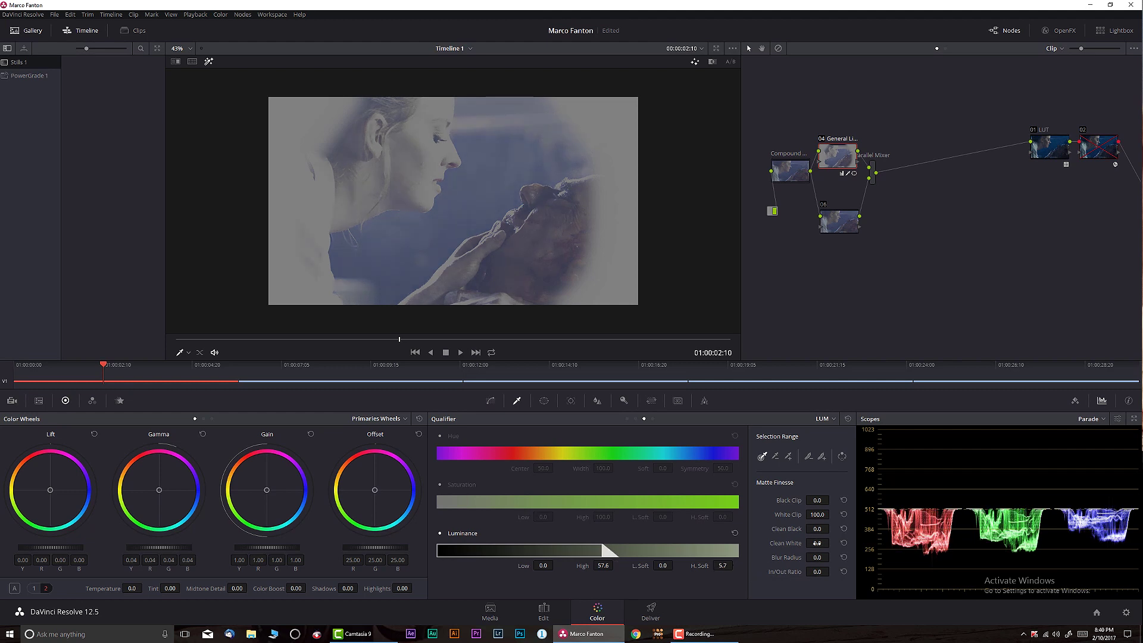
left_click_drag(818, 543, 832, 542)
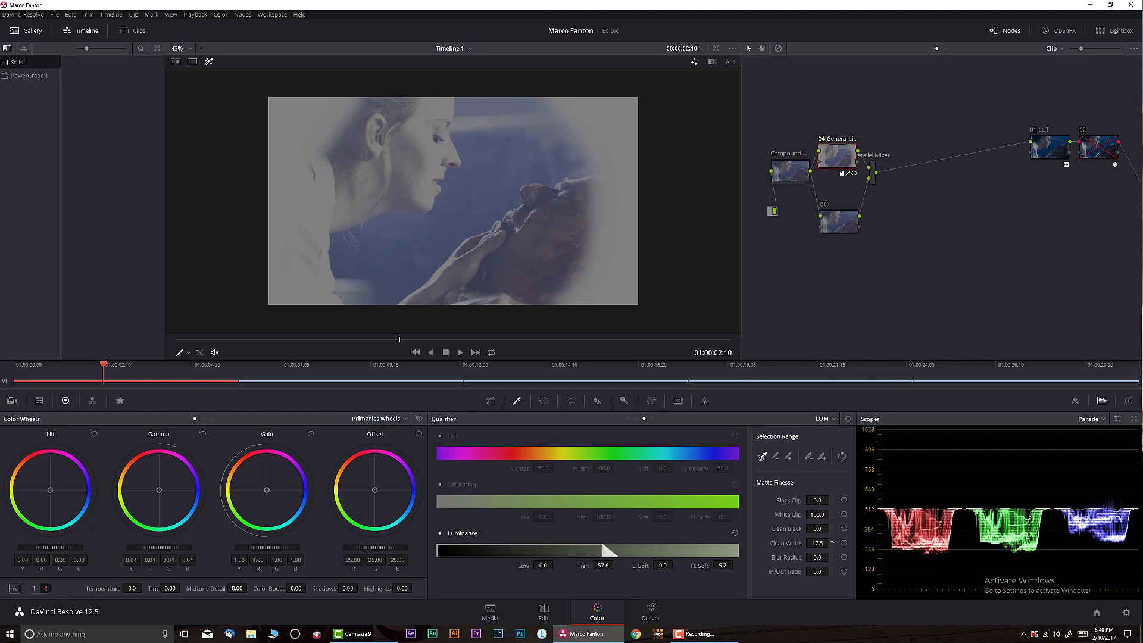
left_click(208, 61)
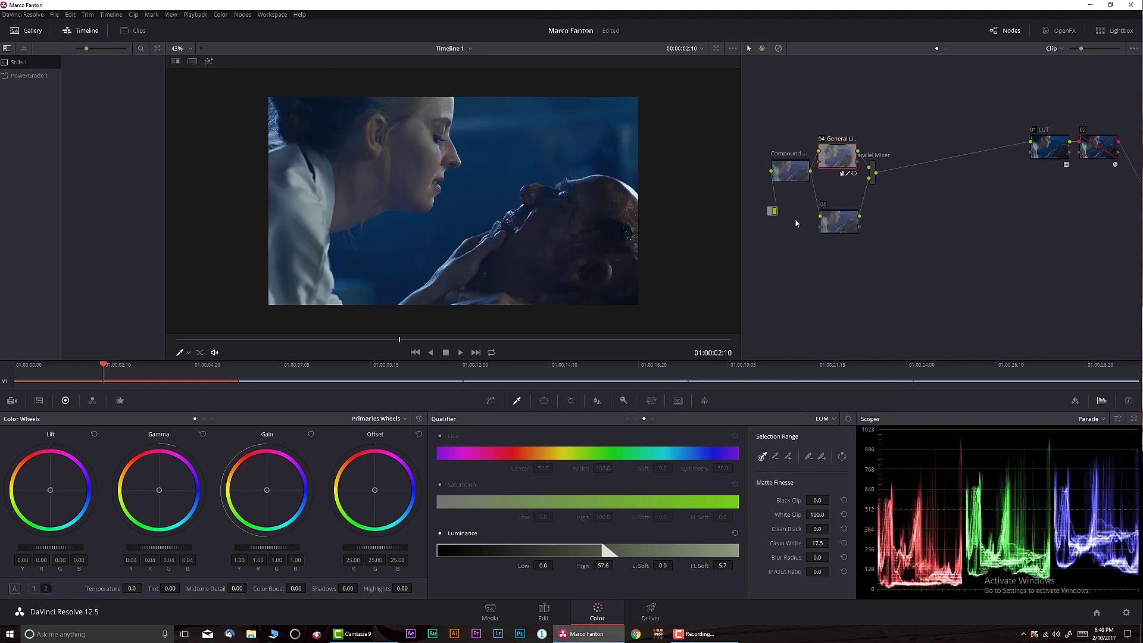
Toggle nodes 05 and 04 off and on to compare the effect of the lighting adjustment
left_click(824, 205)
left_click(825, 206)
left_click(821, 139)
left_click(822, 139)
Set the curve window's Soft 1 to 37.04 and node 04's contrast to 1.096
left_click(544, 401)
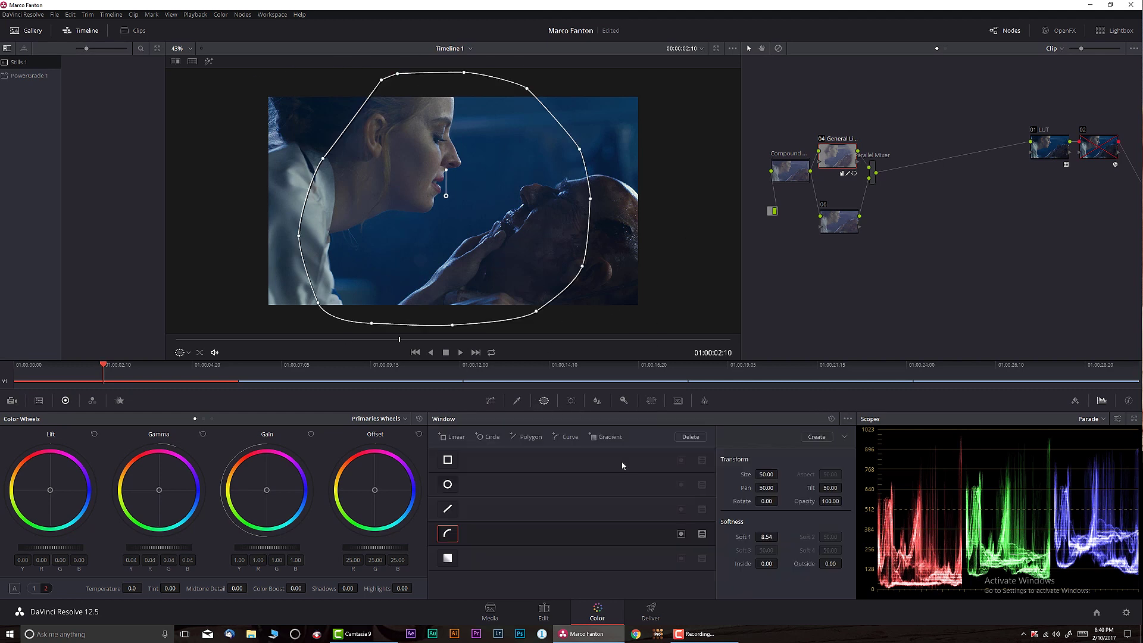
left_click_drag(768, 536, 781, 536)
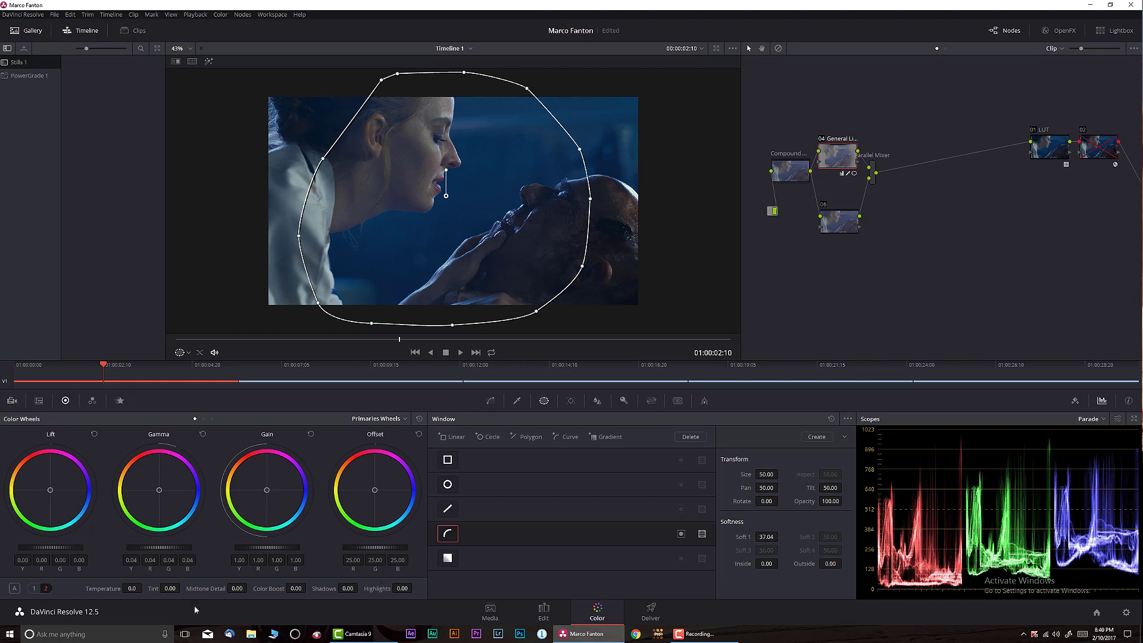
left_click(33, 588)
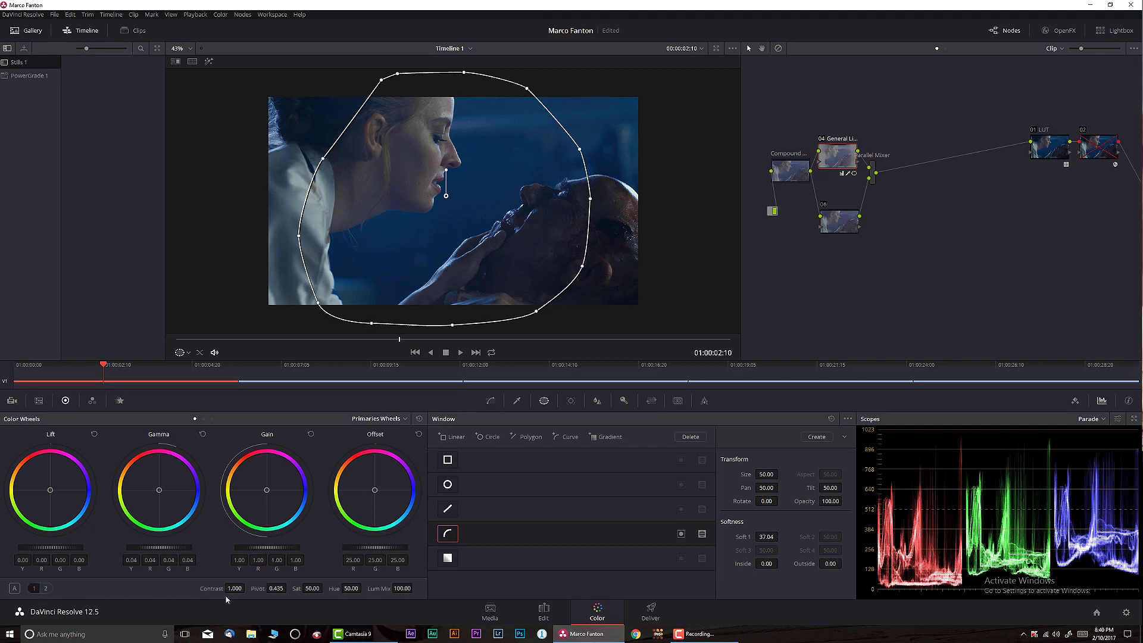
left_click_drag(231, 589, 247, 587)
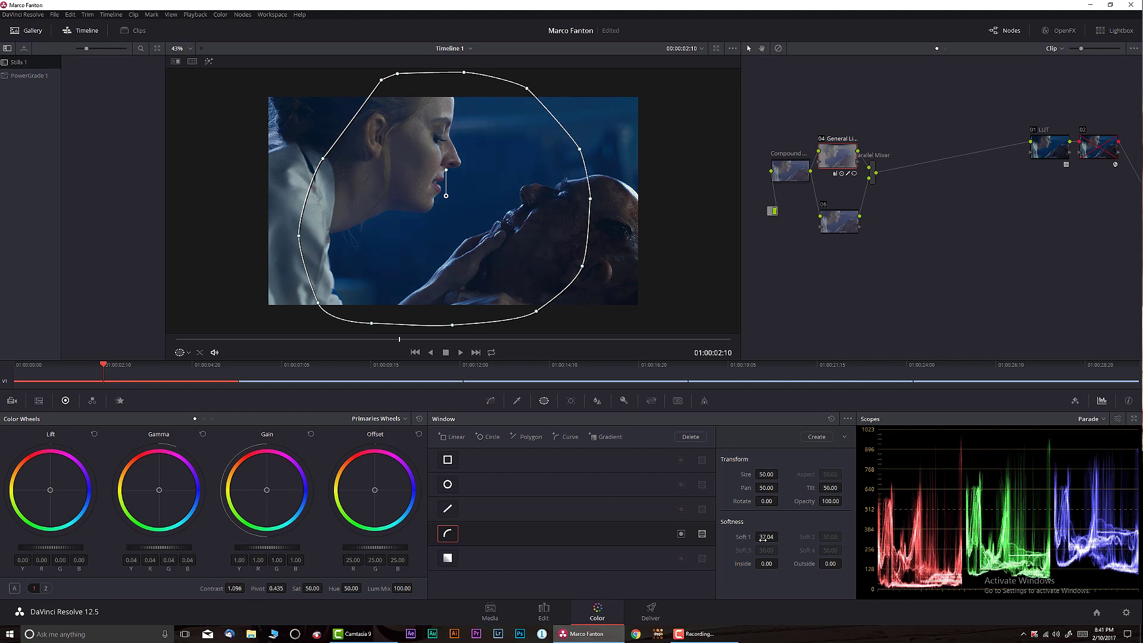
Select node 05 and toggle the General Light node off and on to compare its effect
left_click(844, 231)
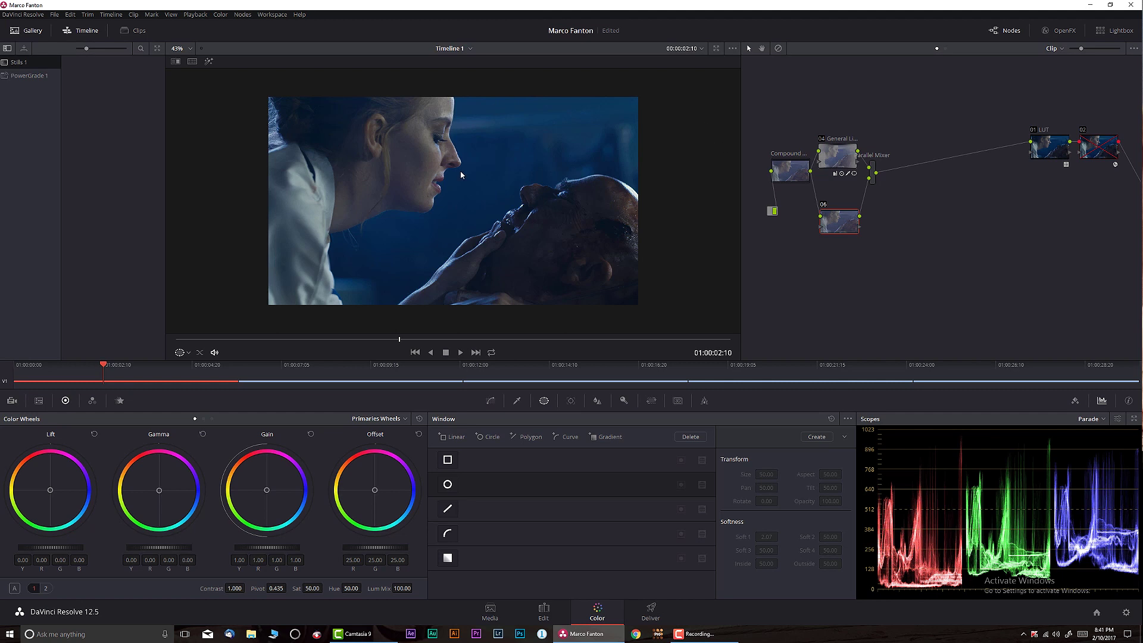
left_click(824, 141)
left_click(824, 141)
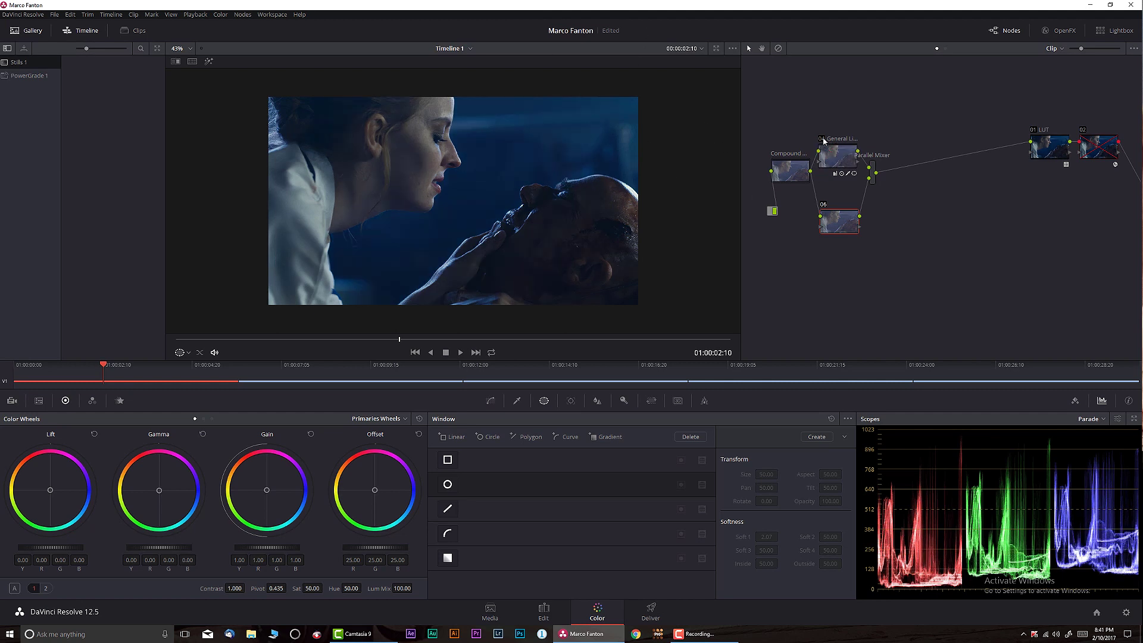
left_click(824, 141)
left_click(824, 141)
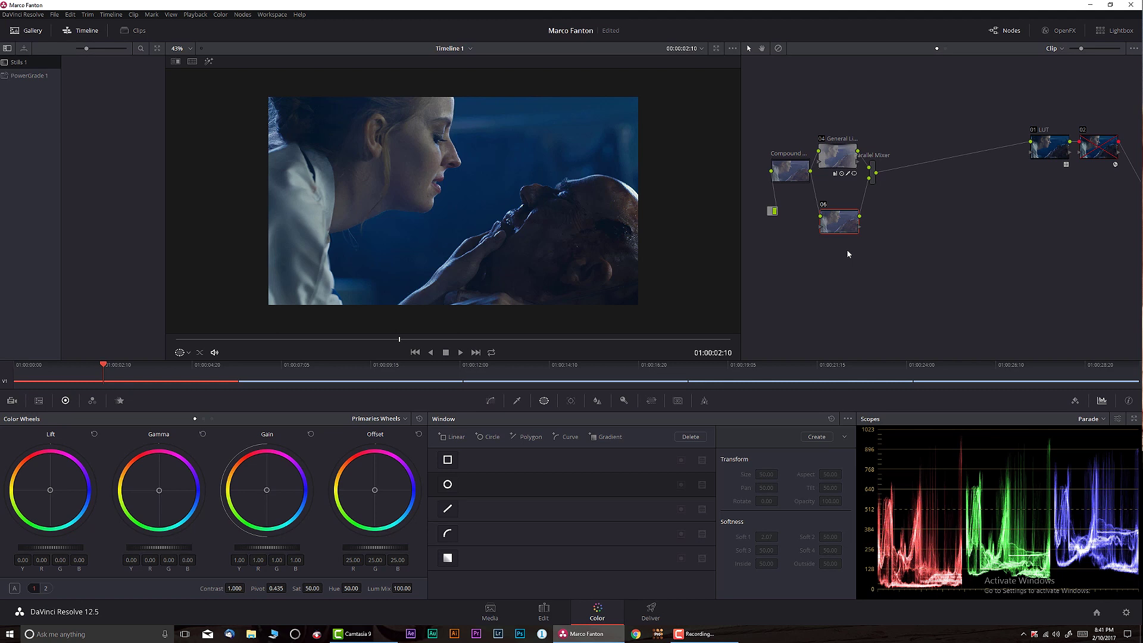
Label node 05 as Light 2
right_click(837, 232)
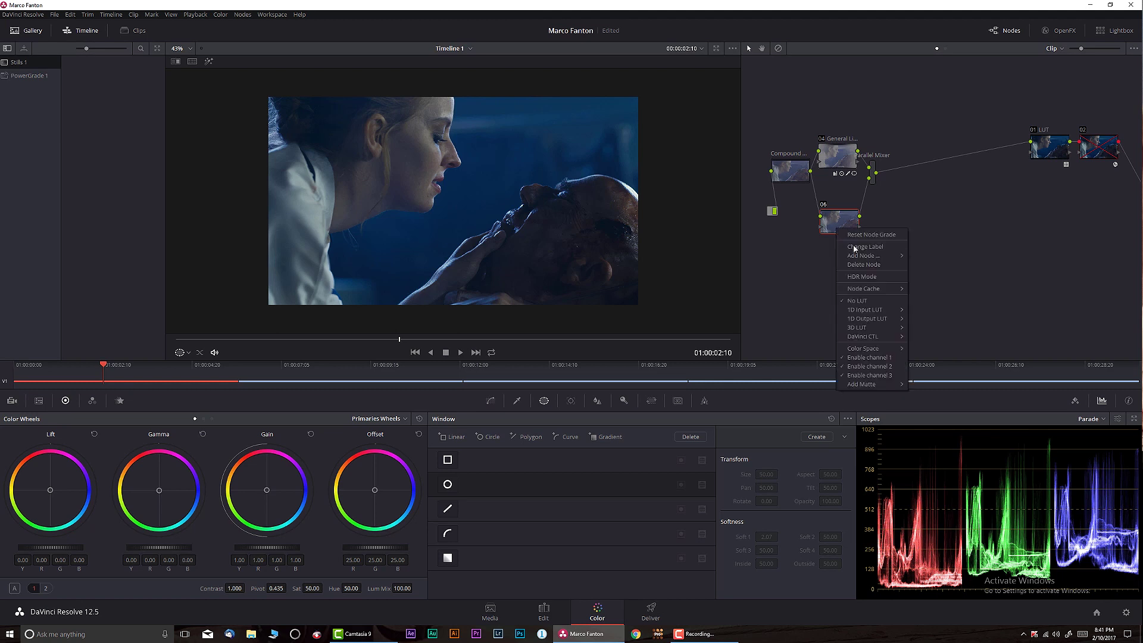
left_click(859, 250)
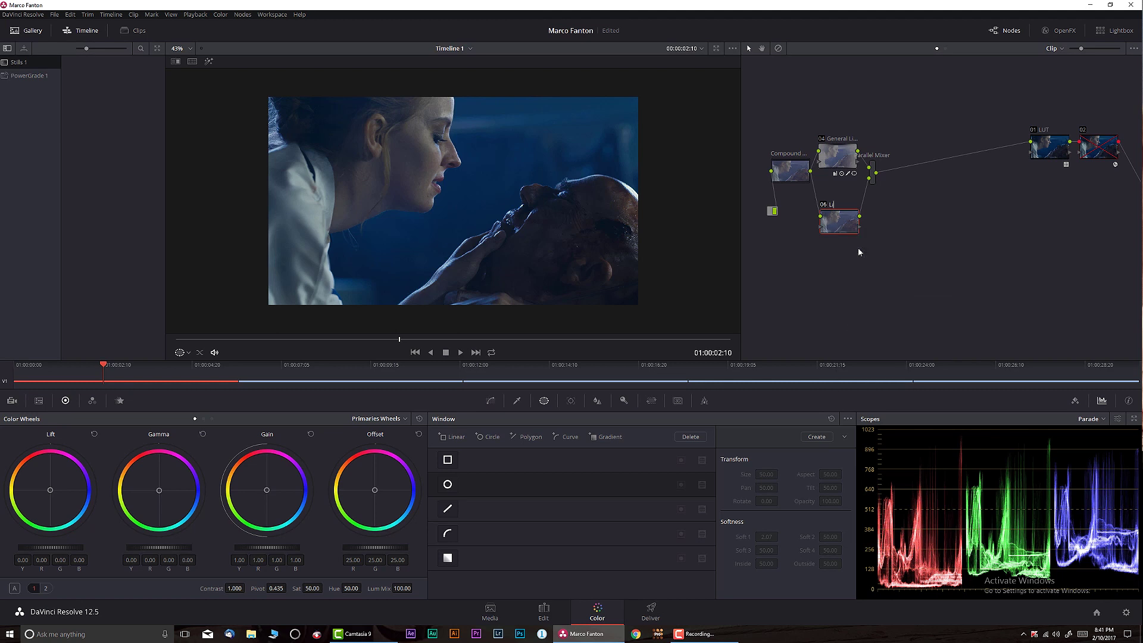
type("Light 23")
key("Return")
right_click(833, 222)
left_click(860, 237)
type("Light 2")
key("Return")
Add a circle window to Light 2, narrow it to an aspect of about 31.17 and rotate it to about 47.28
left_click(448, 484)
left_click_drag(453, 148, 455, 111)
left_click_drag(456, 163, 484, 172)
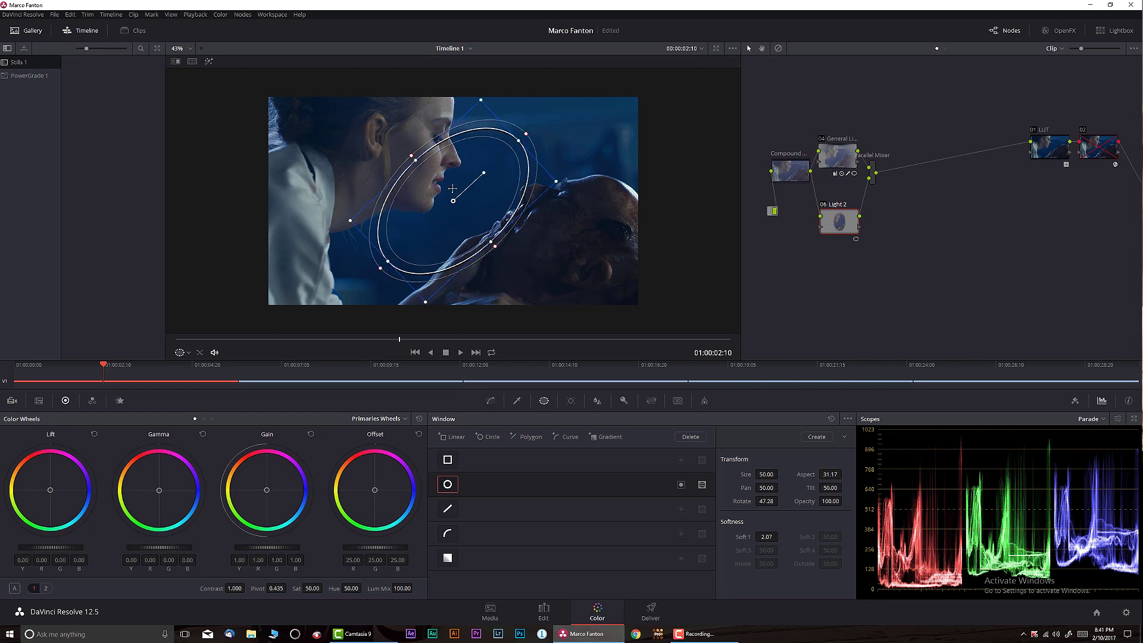
Move the circle window over the upper-right corner of the frame, to about Pan 62.49 and Tilt 60.03, with Soft 1 at 21.29
left_click_drag(426, 281, 538, 257)
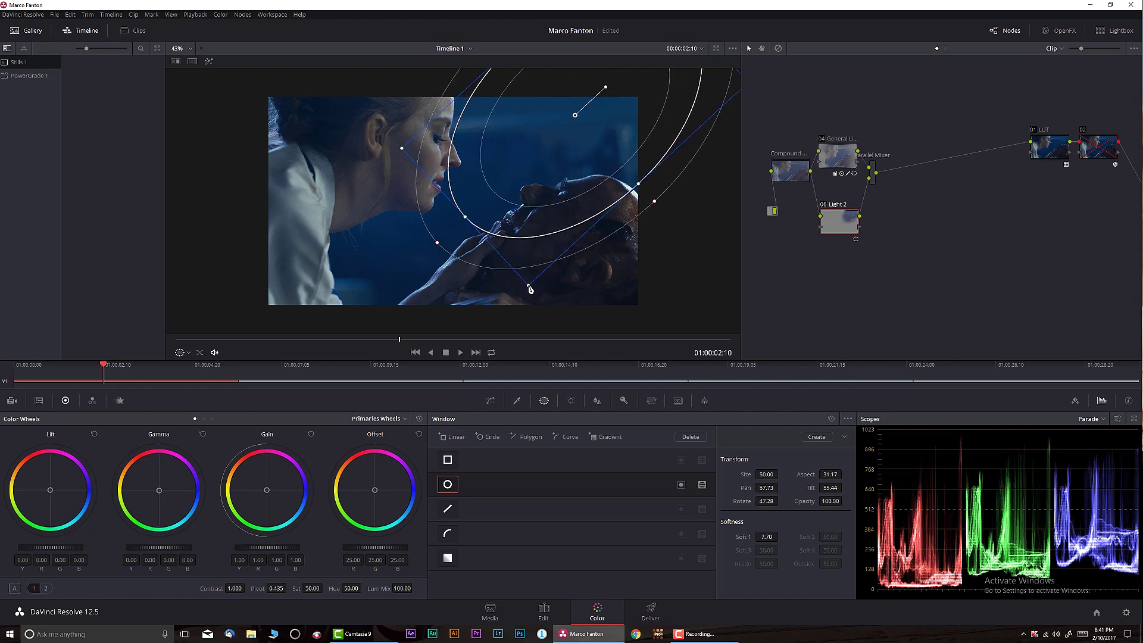
scroll(528, 173, "down", 2)
left_click_drag(528, 173, 553, 153)
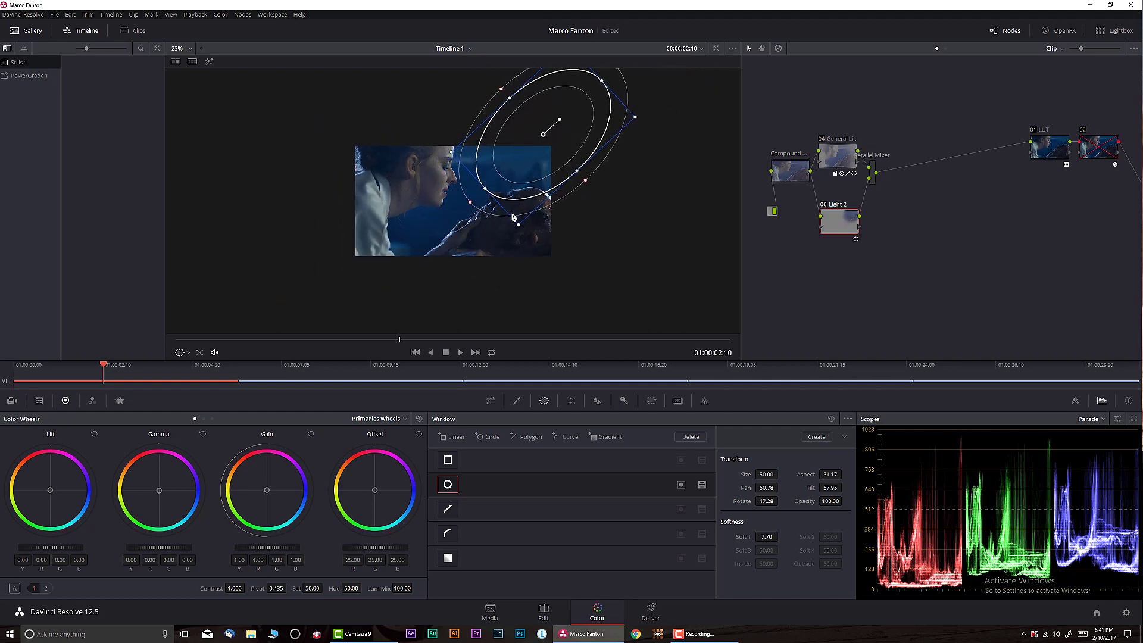
left_click_drag(514, 216, 461, 247)
left_click_drag(497, 187, 511, 170)
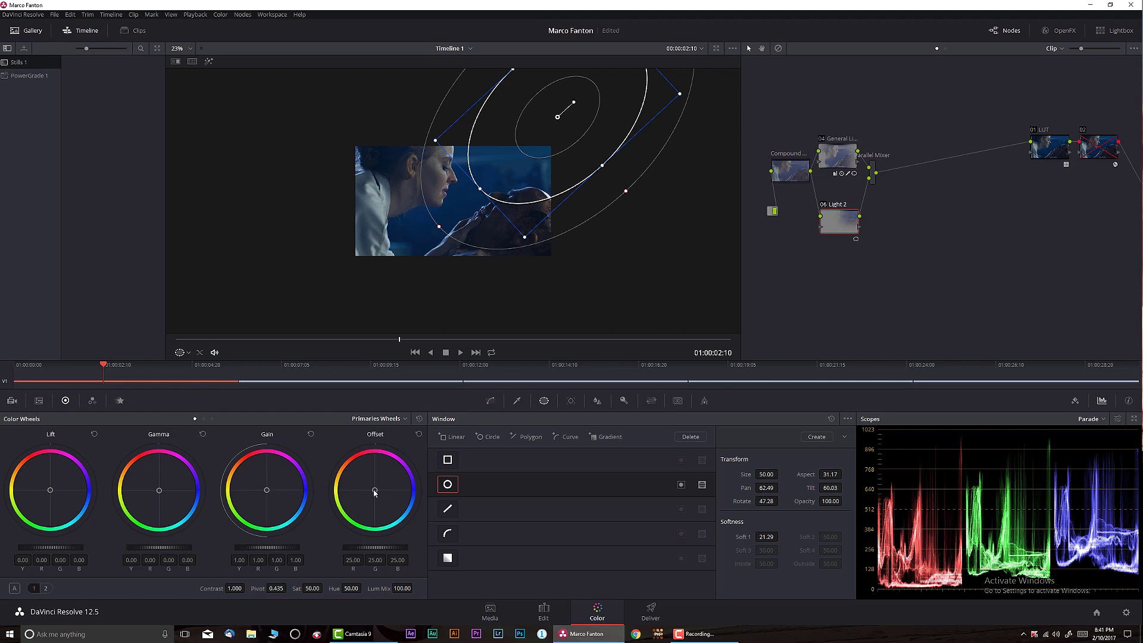
Raise Light 2's gamma to 0.05 with blue pushed to 0.08, and shift its circle window to Pan 60.78 and Tilt 60.67
left_click_drag(159, 547, 167, 546)
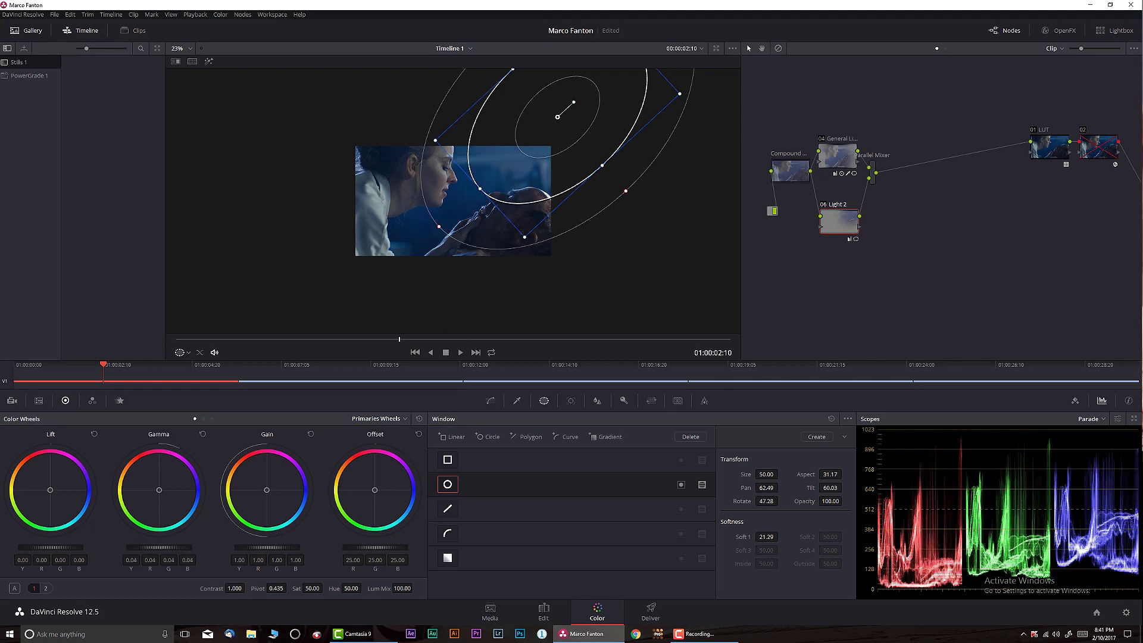
left_click_drag(557, 126, 542, 121)
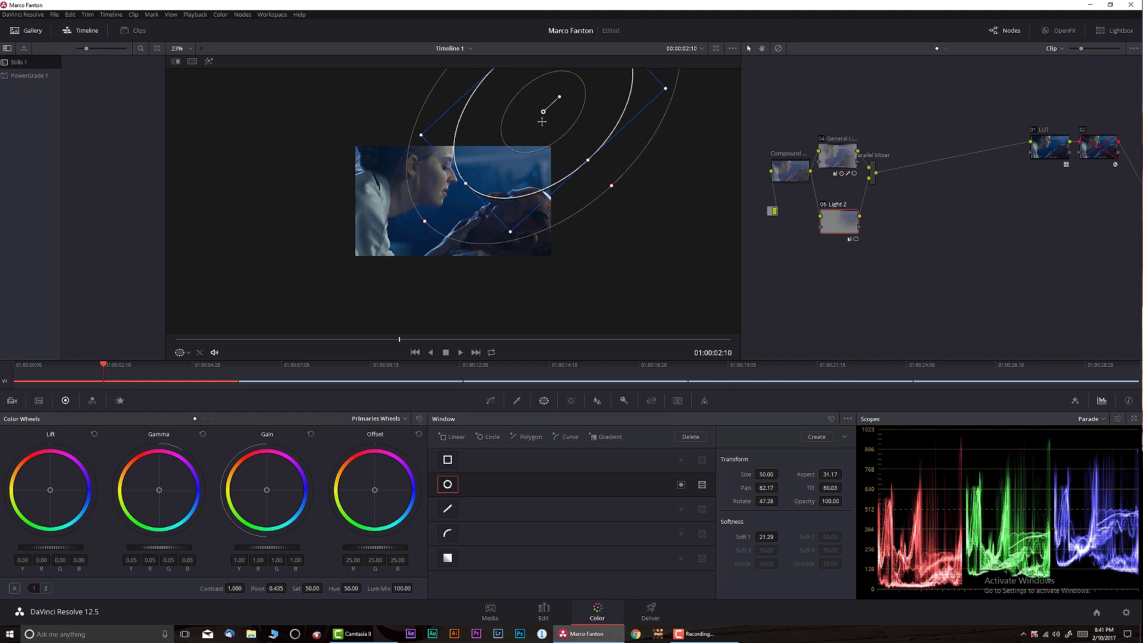
left_click_drag(166, 496, 163, 491)
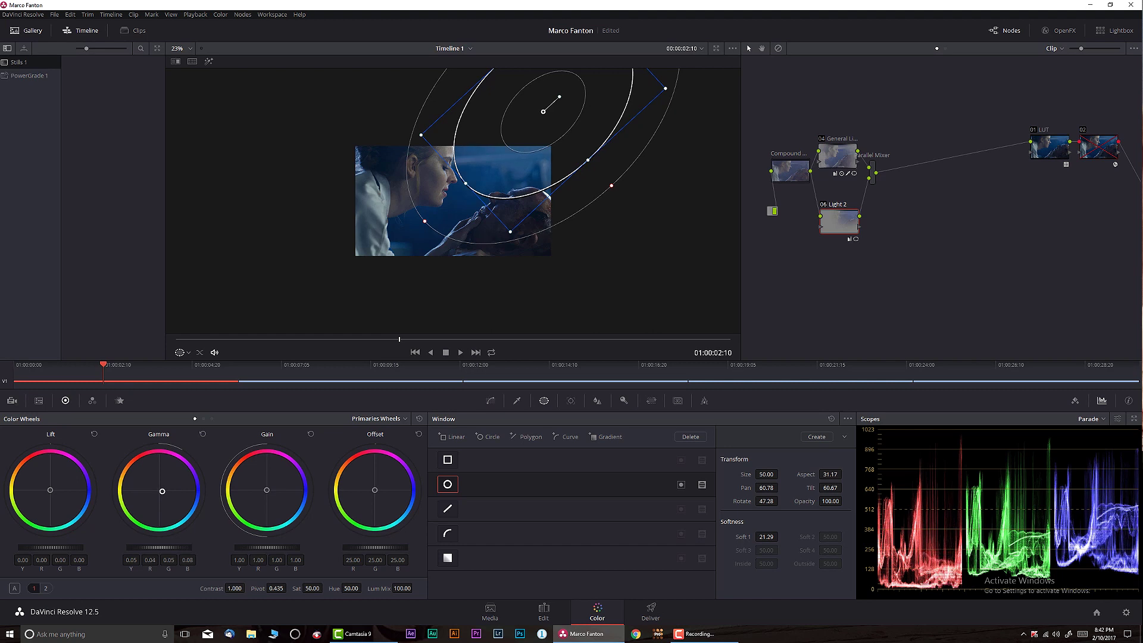
Toggle the Light 2 node off and on to compare its effect on the background light
scroll(439, 247, "up", 5)
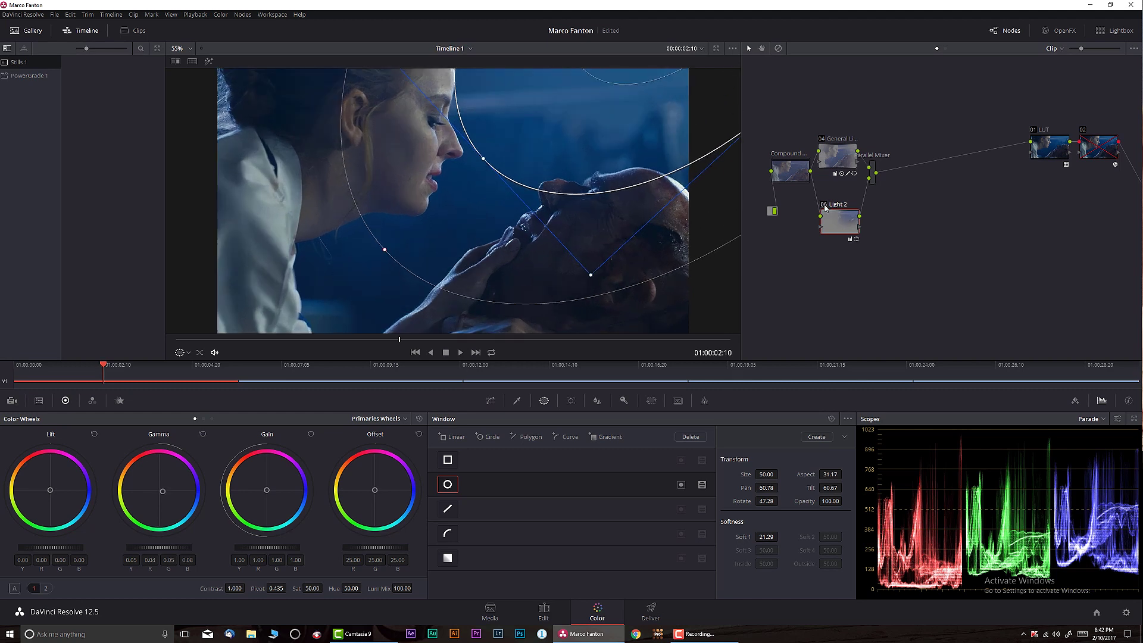
key("ctrl+d")
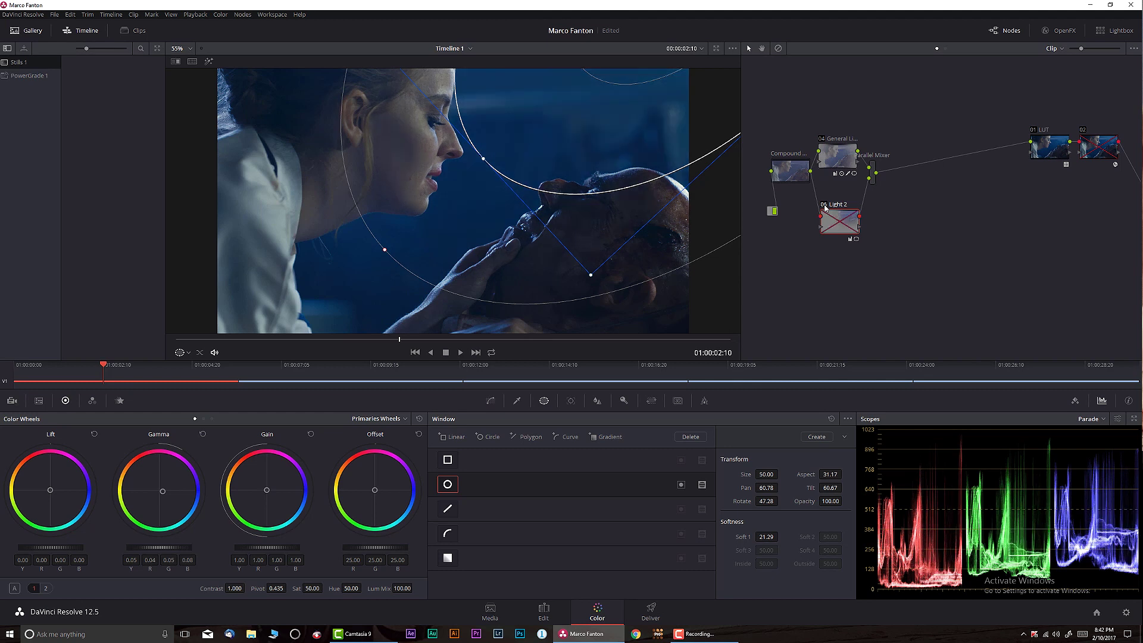
key("ctrl+d")
Delete the disabled node 02 that follows the LUT node
left_click(1108, 154)
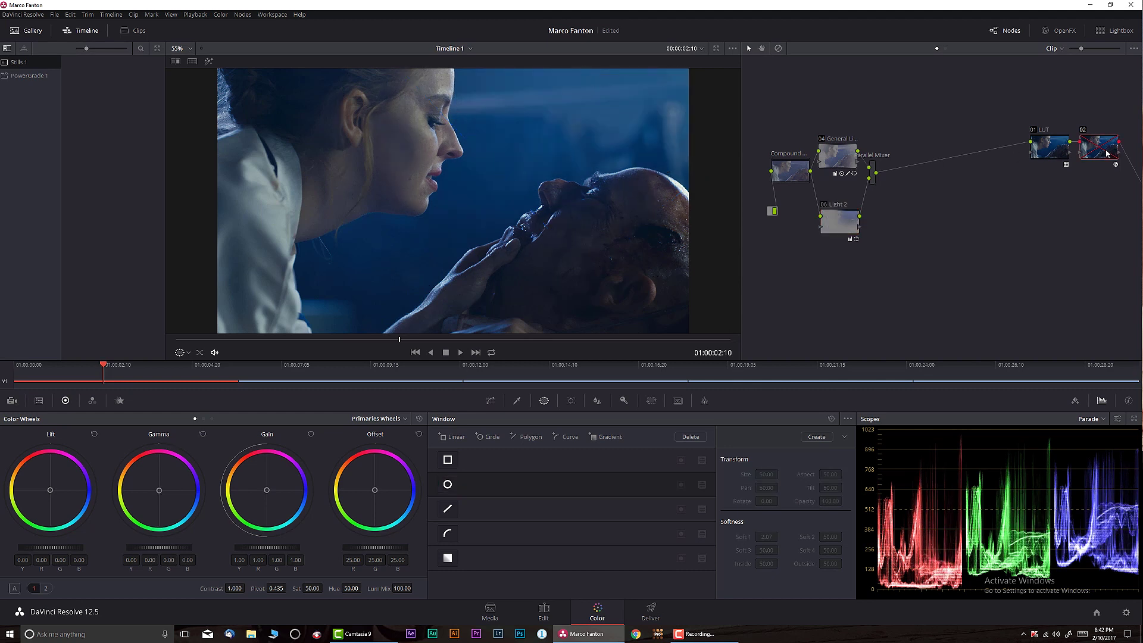
key("Delete")
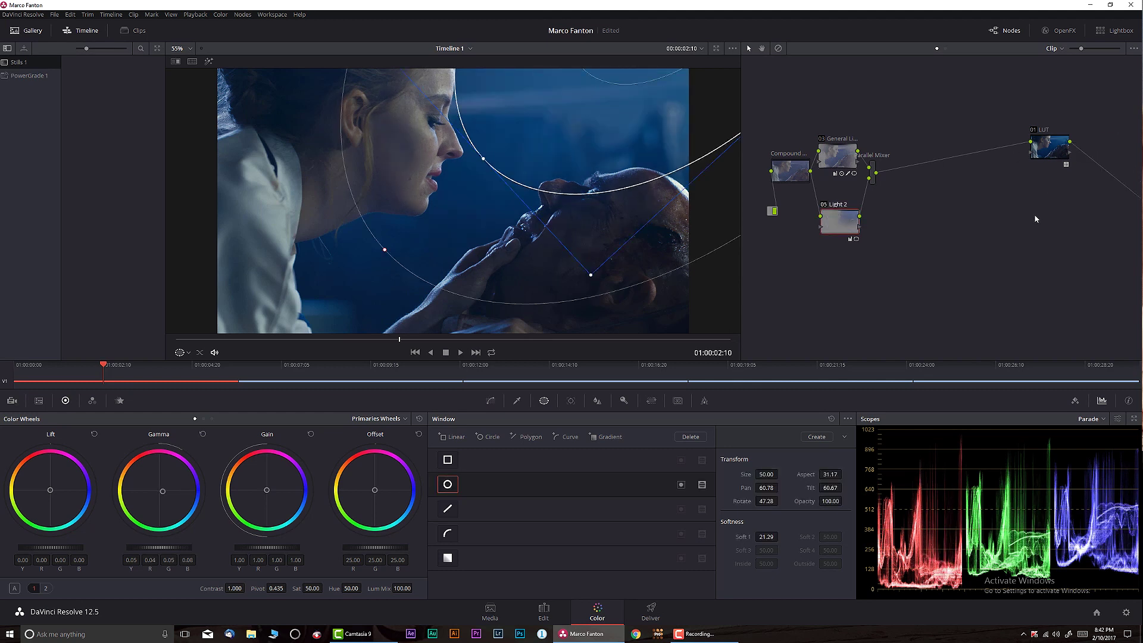
Select the LUT node and bypass the whole grade repeatedly to compare it with the ungraded image
left_click(1049, 150)
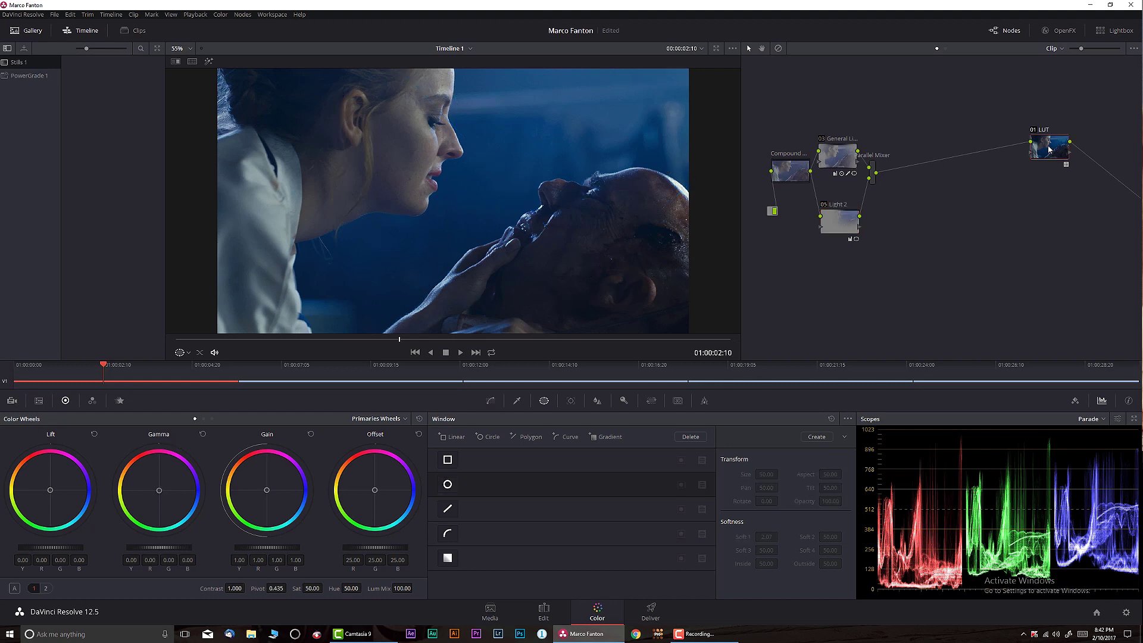
key("ctrl+d")
key("ctrl+d")
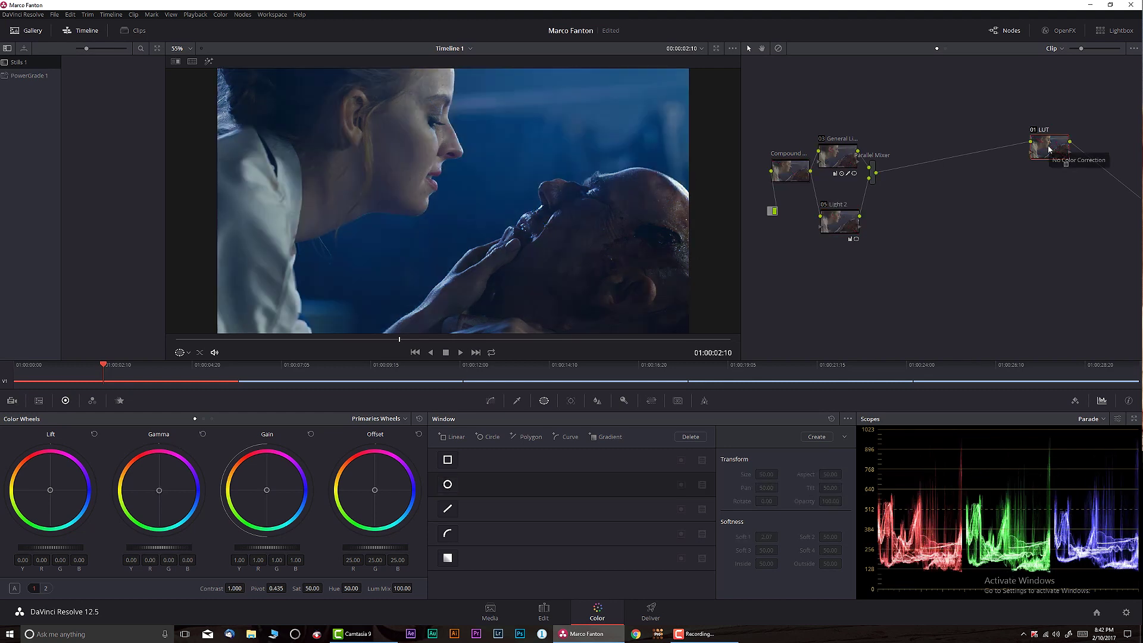
key("alt+d")
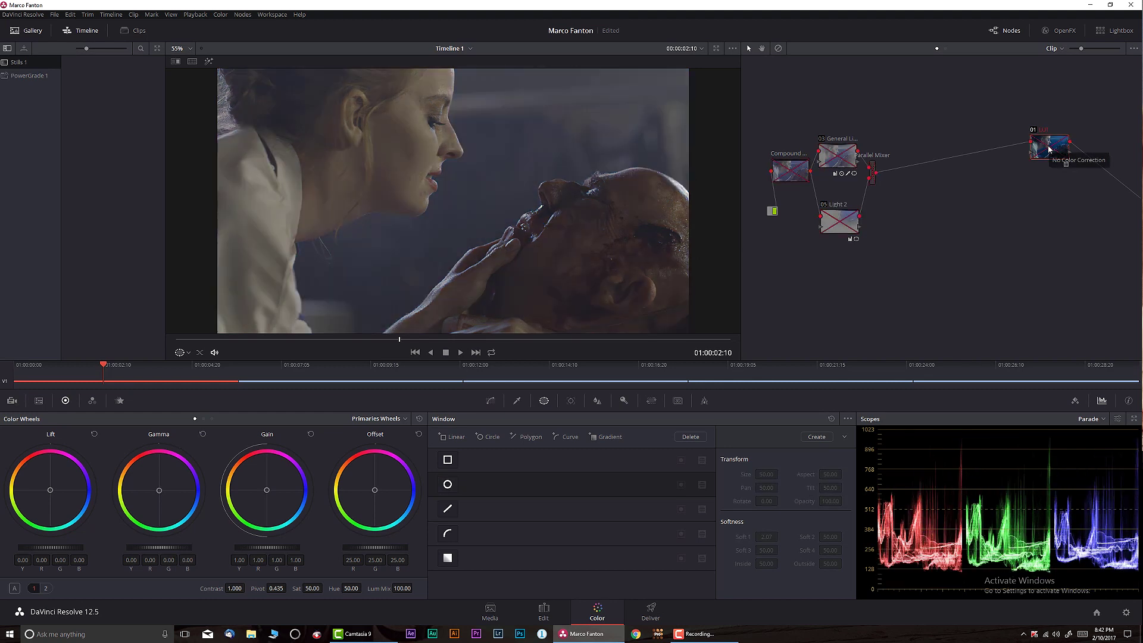
key("alt+d")
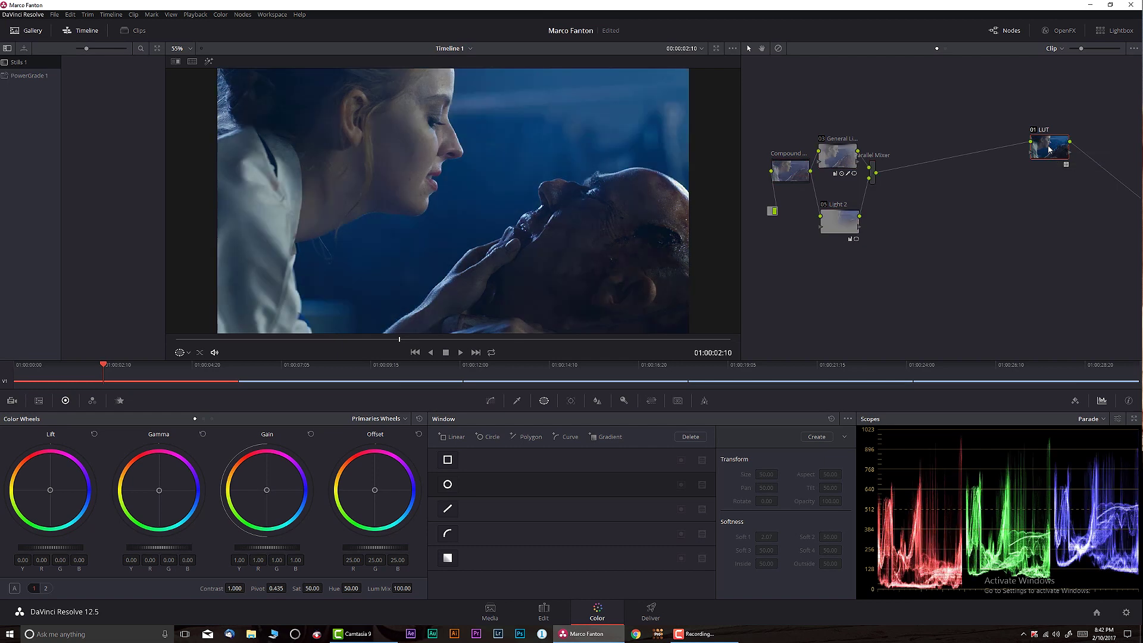
key("alt+d")
key("alt+d")
Add a parallel node beneath Light 2 and label it Contrast
left_click(846, 222)
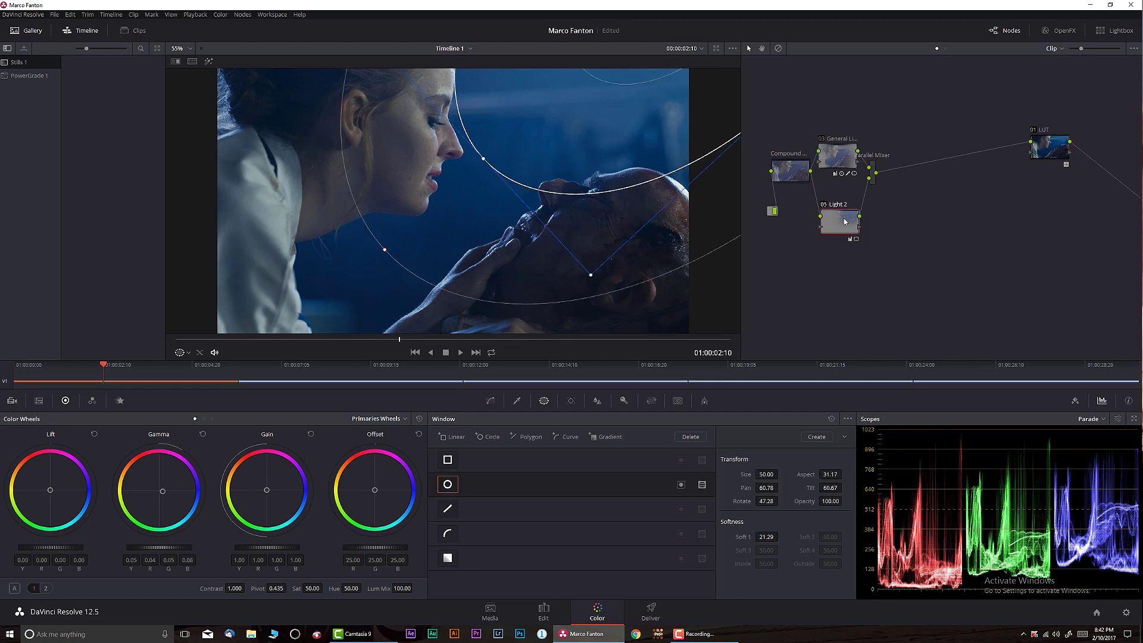
key("alt+p")
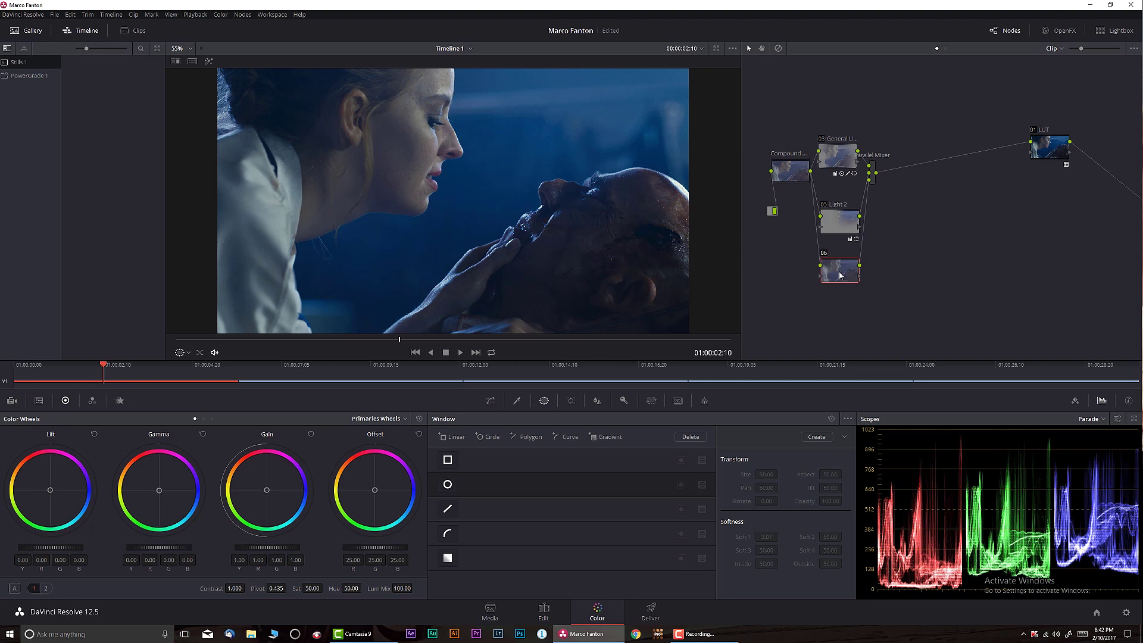
right_click(841, 275)
left_click(867, 290)
Set the Contrast node's contrast to 1.188 and slightly lift its custom curve's black point, anchored by a point in the lower midtones
left_click_drag(247, 590, 231, 589)
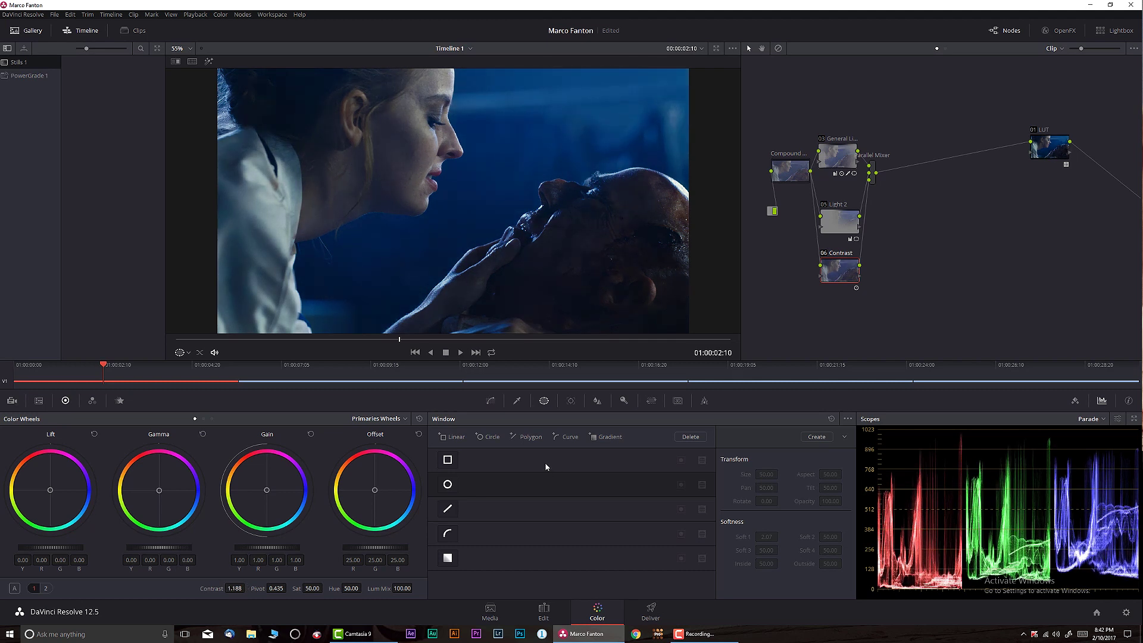
left_click(490, 400)
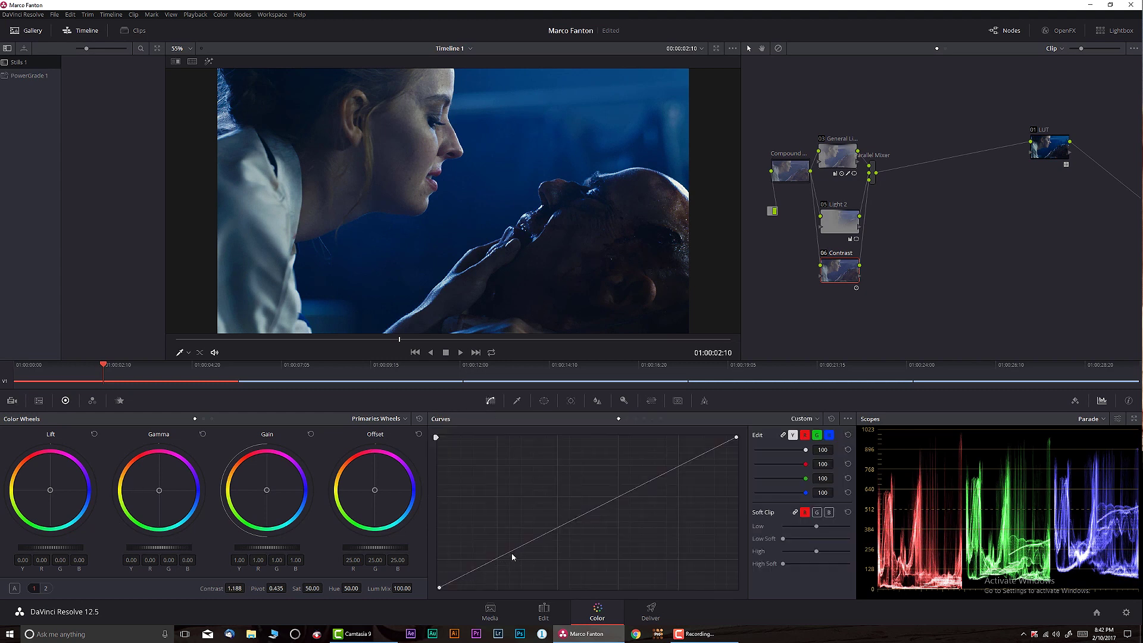
left_click(497, 558)
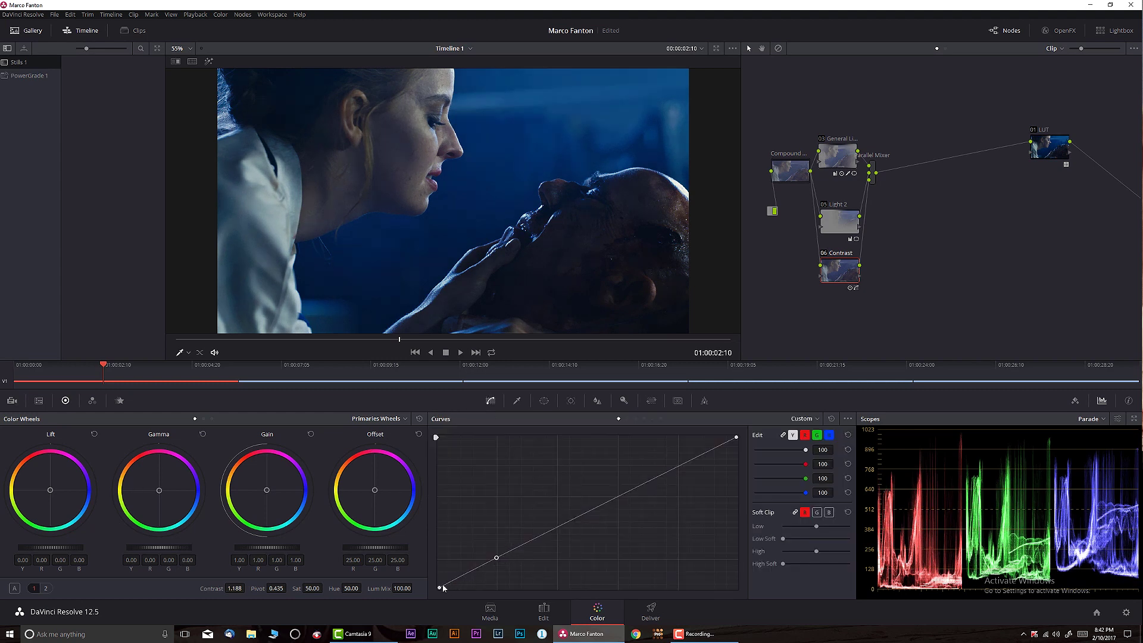
left_click_drag(444, 589, 475, 568)
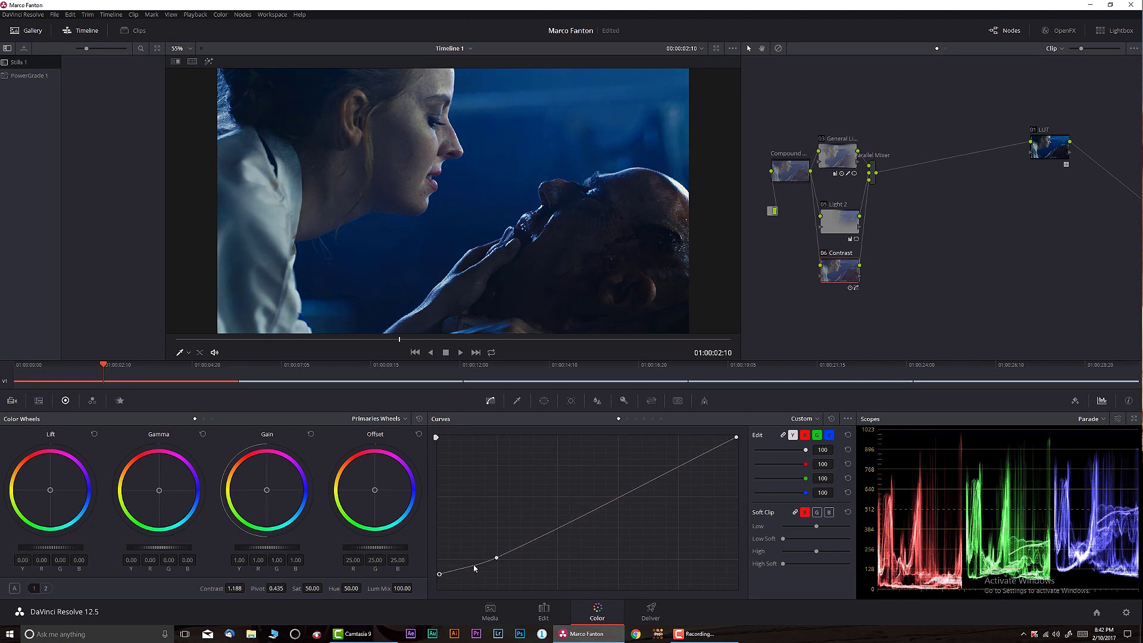
right_click(497, 557)
left_click_drag(555, 526, 558, 529)
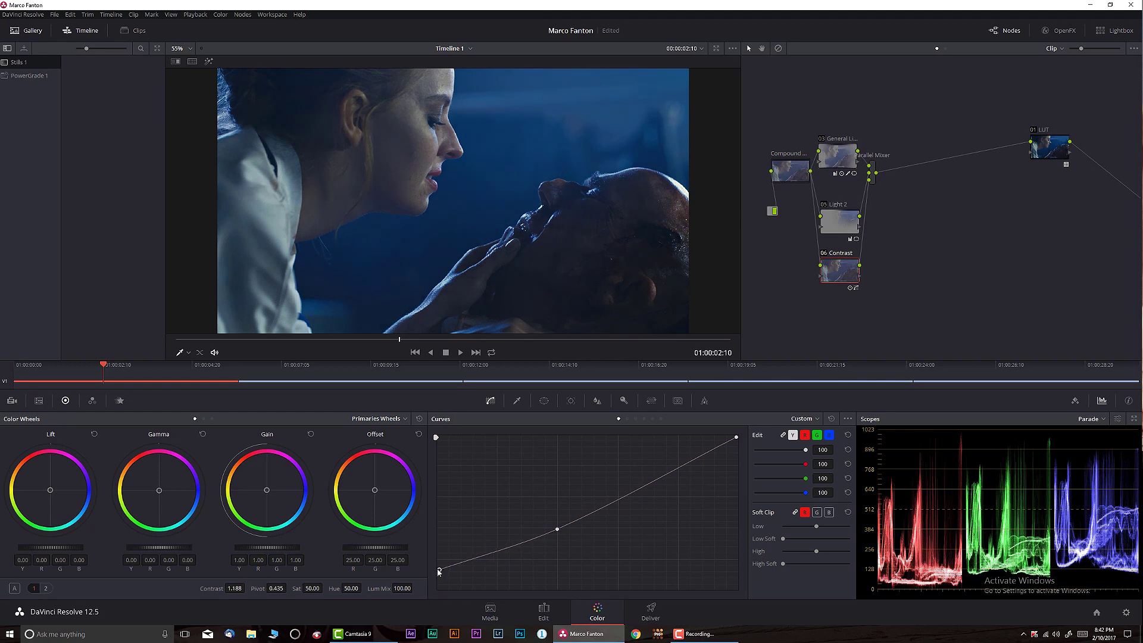
left_click_drag(440, 576, 440, 578)
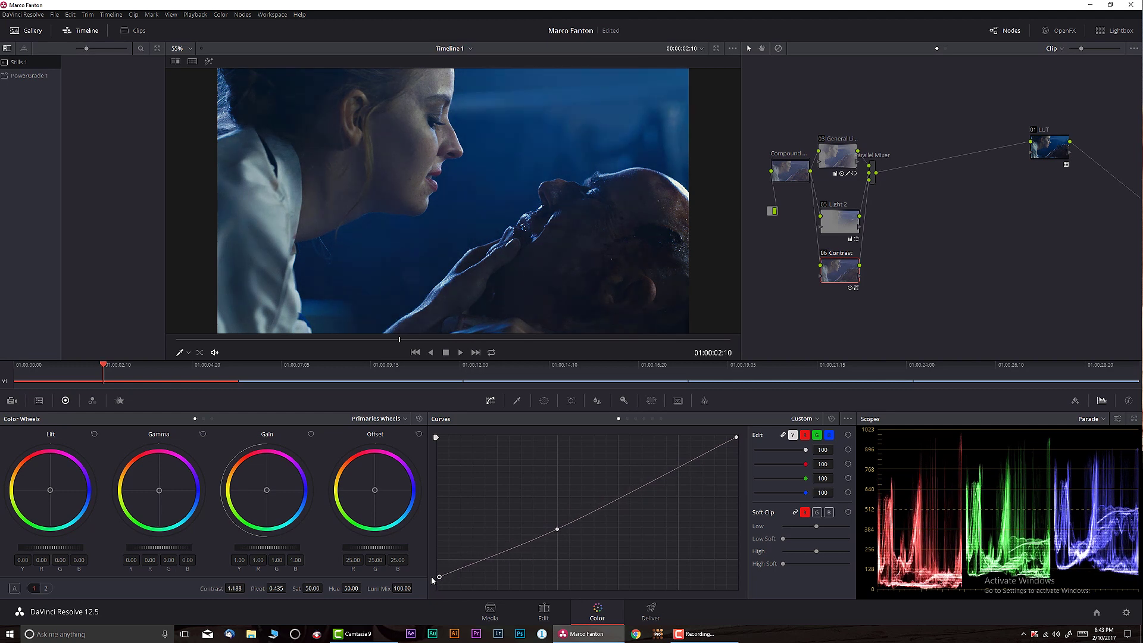
Toggle the Contrast node off and on to compare its effect
left_click(825, 254)
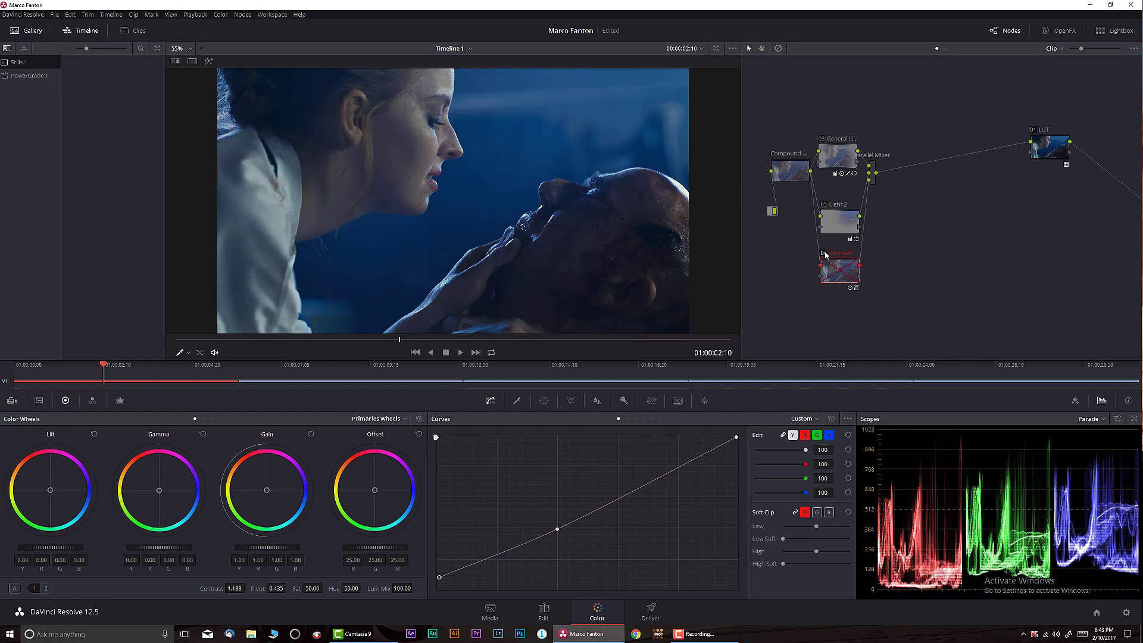
left_click(824, 254)
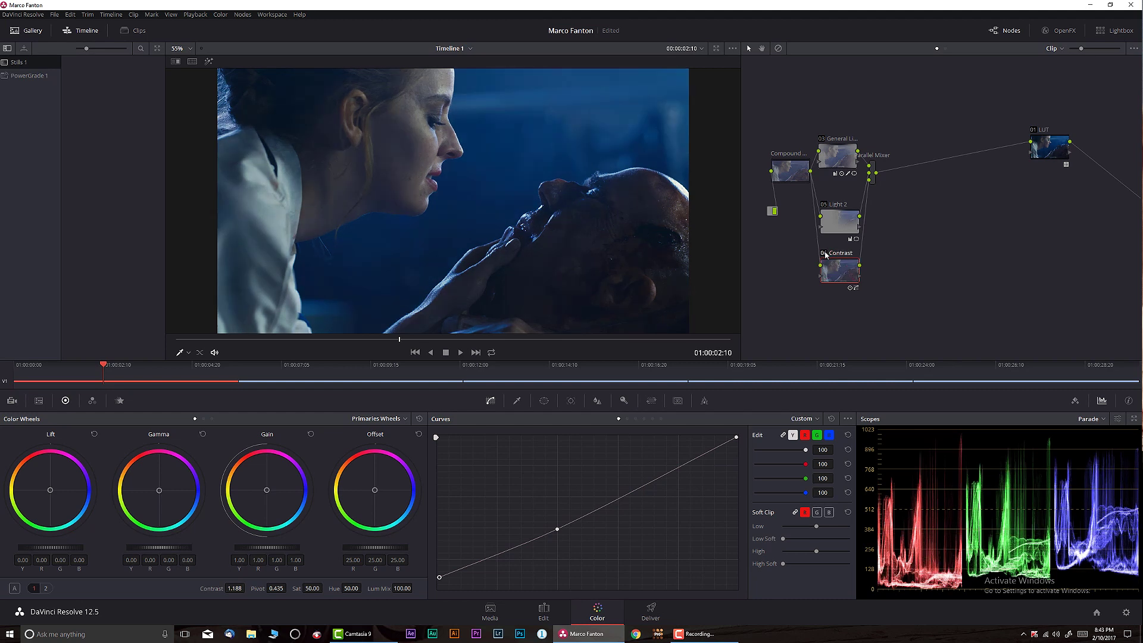
left_click(825, 254)
left_click(825, 254)
Move the playhead to 01:00:02:03 and switch the scope display to Vectorscope
left_click_drag(431, 338, 367, 340)
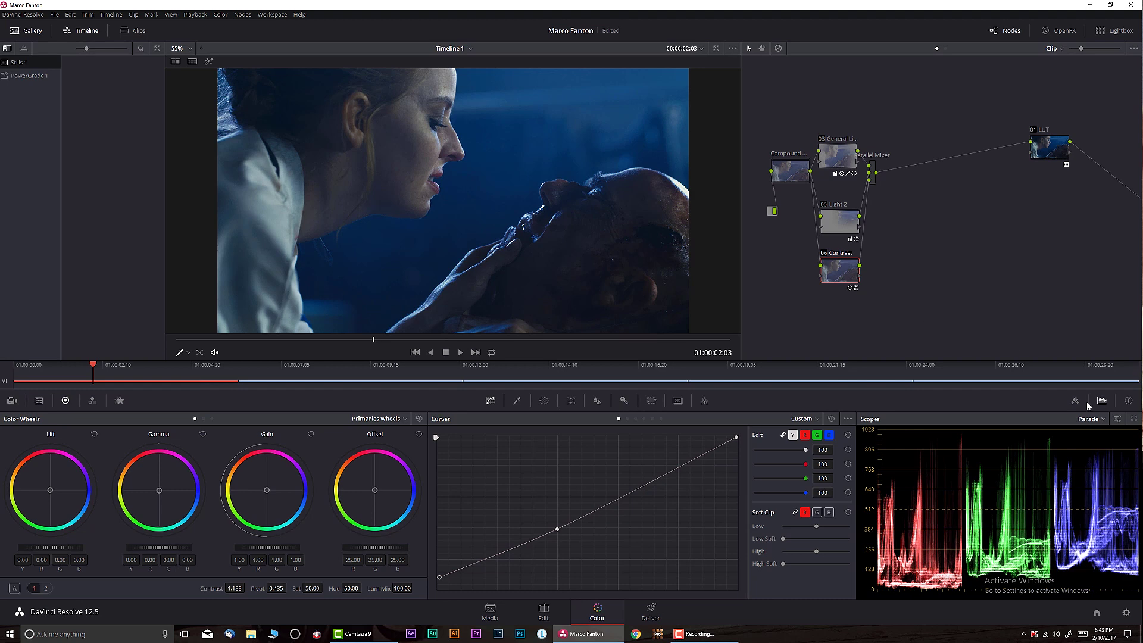
left_click(1090, 418)
left_click(1096, 454)
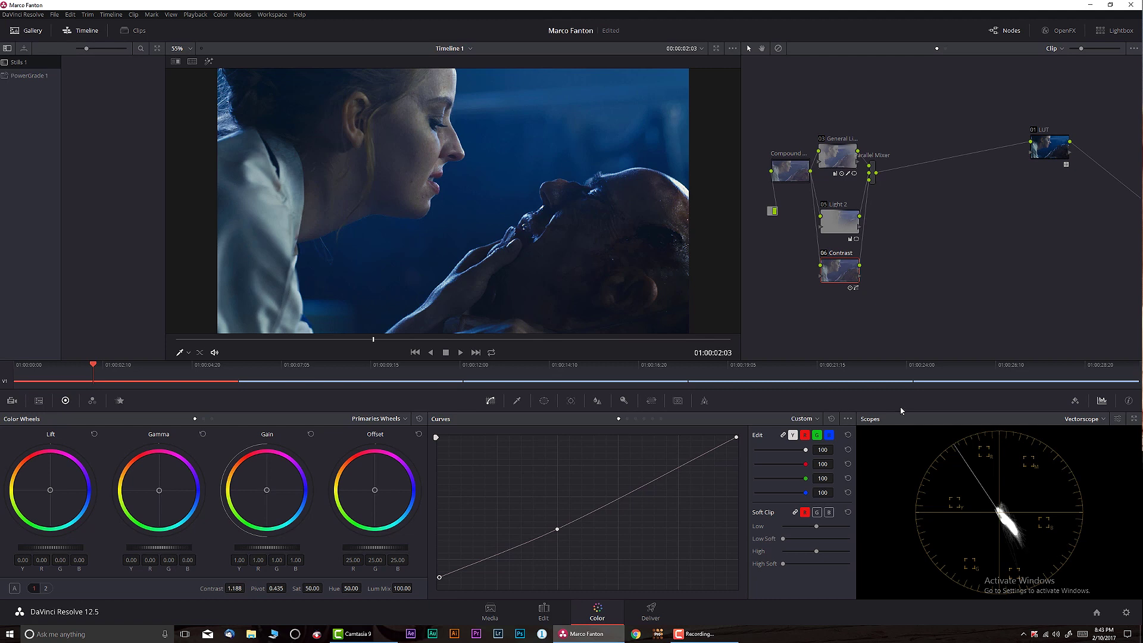
Add another parallel node beneath Contrast and label it Look
key("alt+s")
right_click(850, 318)
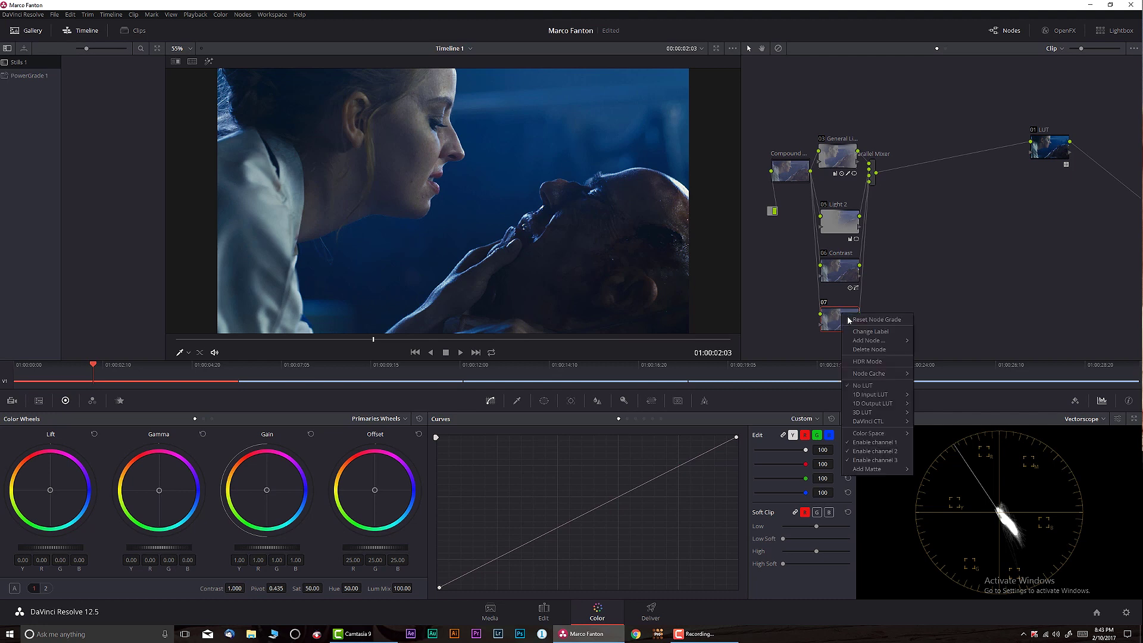
left_click(871, 335)
type("Look")
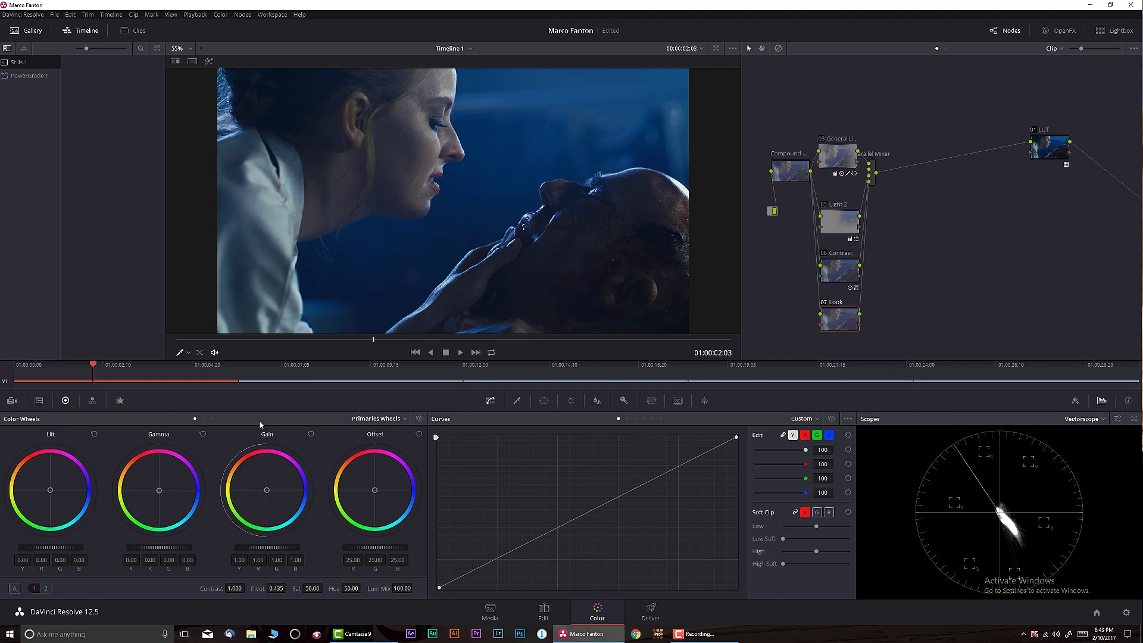
Switch the colour wheels to Primaries Bars and slightly adjust the Look node's green and blue gamma for a teal tint
left_click(370, 419)
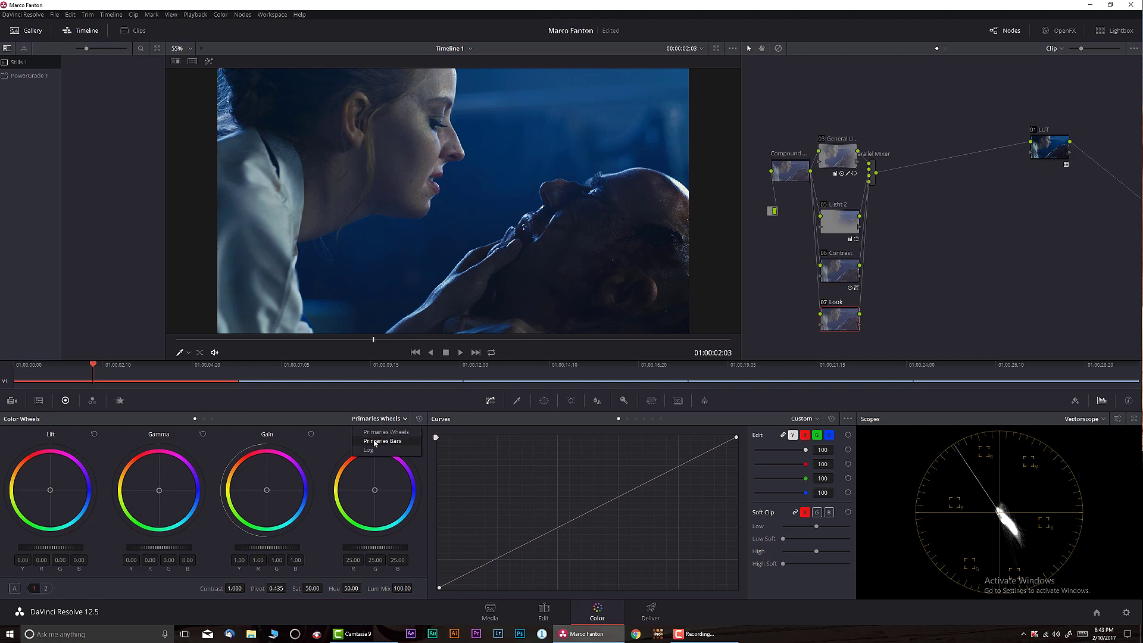
left_click(376, 441)
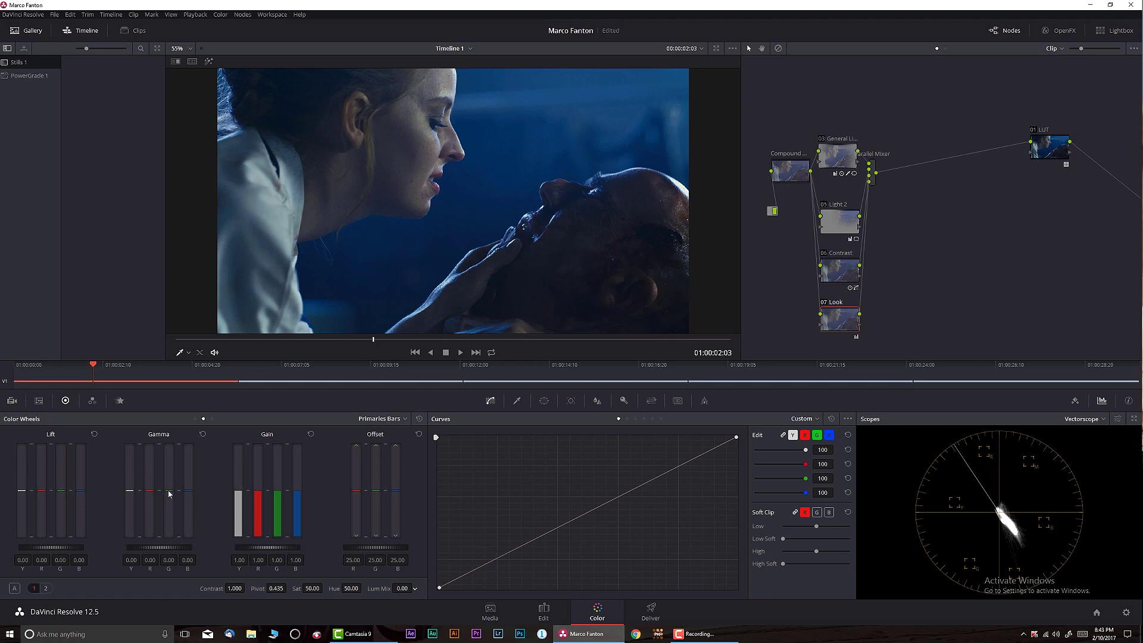
left_click_drag(168, 492, 188, 493)
Toggle the Look node off and on repeatedly to compare its effect
left_click(826, 304)
left_click(825, 304)
left_click(826, 304)
left_click(826, 304)
left_click(825, 304)
left_click(825, 304)
left_click(825, 303)
left_click(826, 303)
left_click(825, 304)
left_click(825, 304)
left_click(825, 304)
left_click(825, 304)
left_click(825, 303)
left_click(825, 304)
left_click(824, 304)
left_click(824, 304)
Reposition the Parallel Mixer and add a serial node after it
left_click_drag(872, 181, 884, 167)
left_click(885, 167)
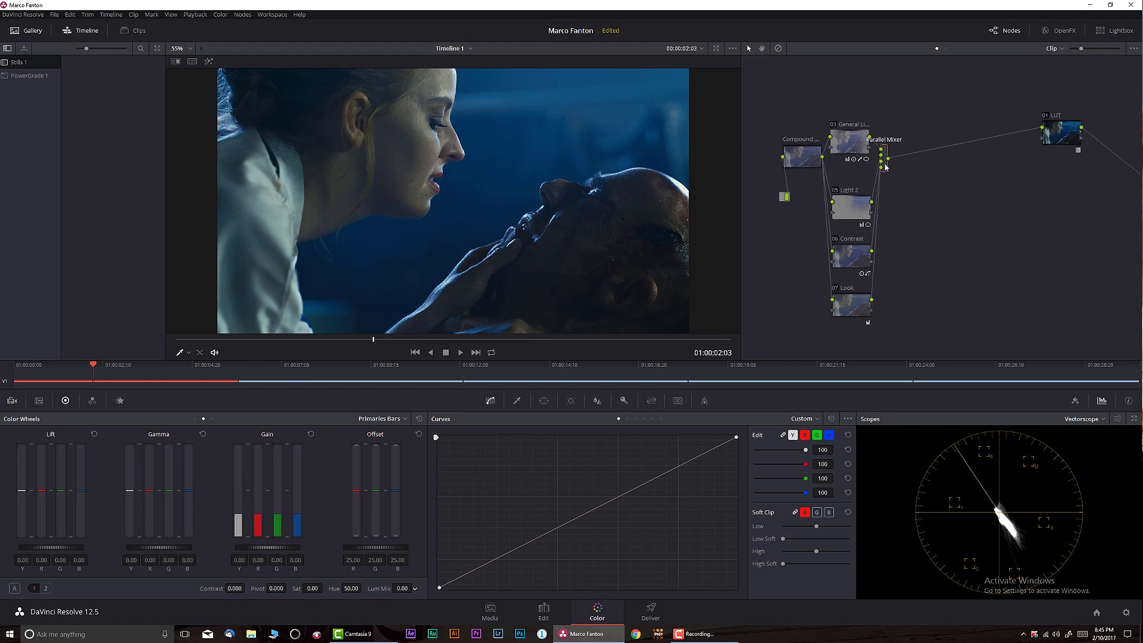
key("alt+s")
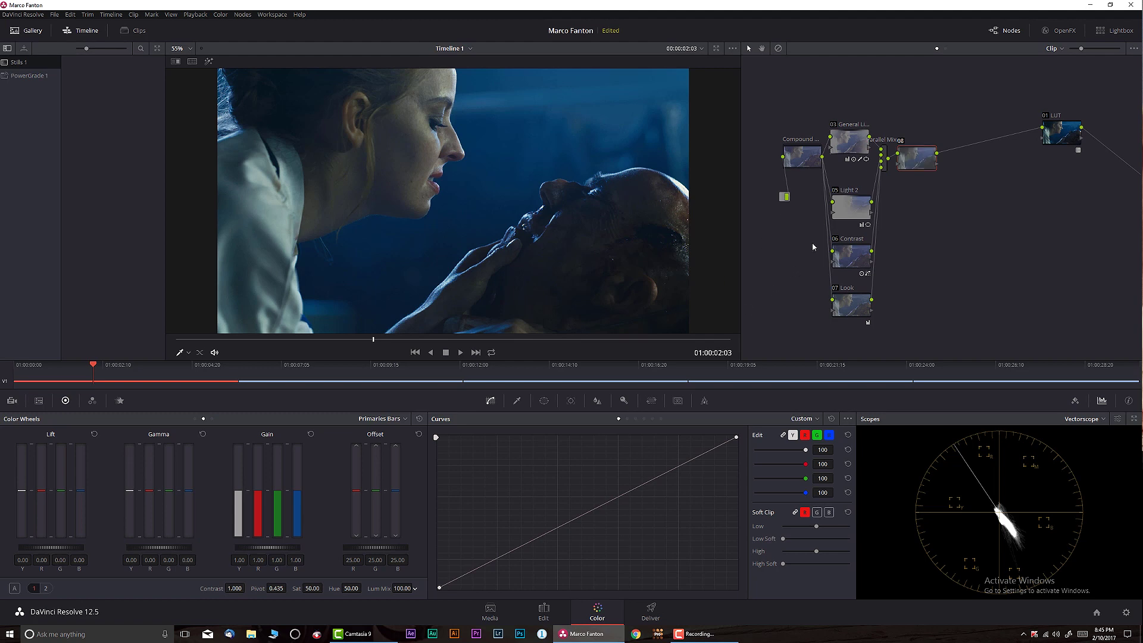
Toggle the compound base node off and on to compare its effect on the image
left_click(787, 140)
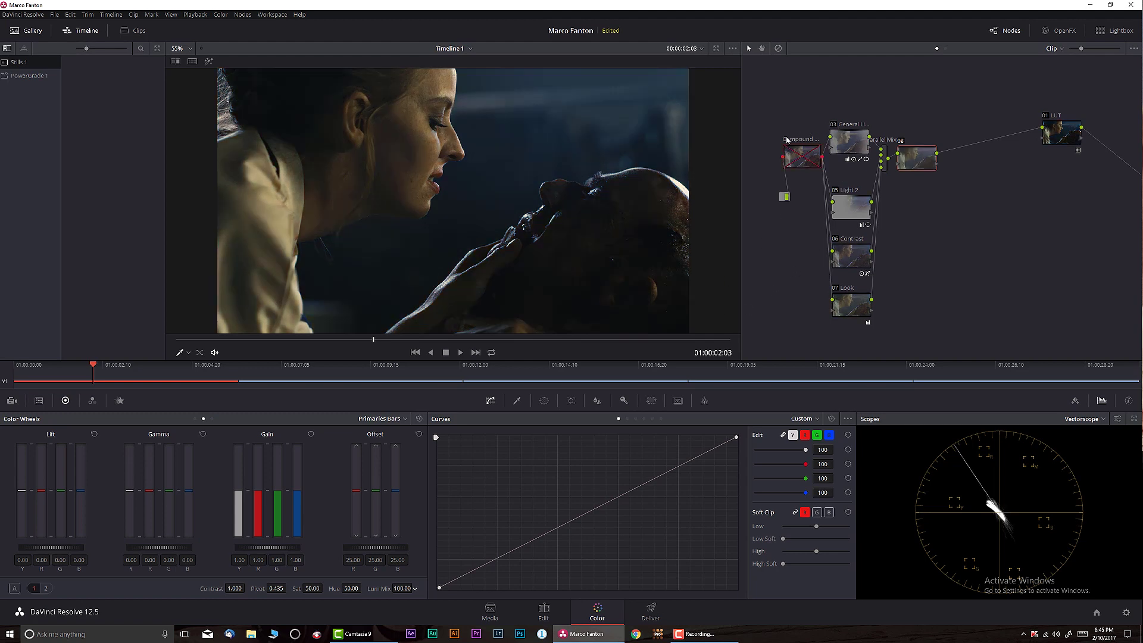
left_click(787, 140)
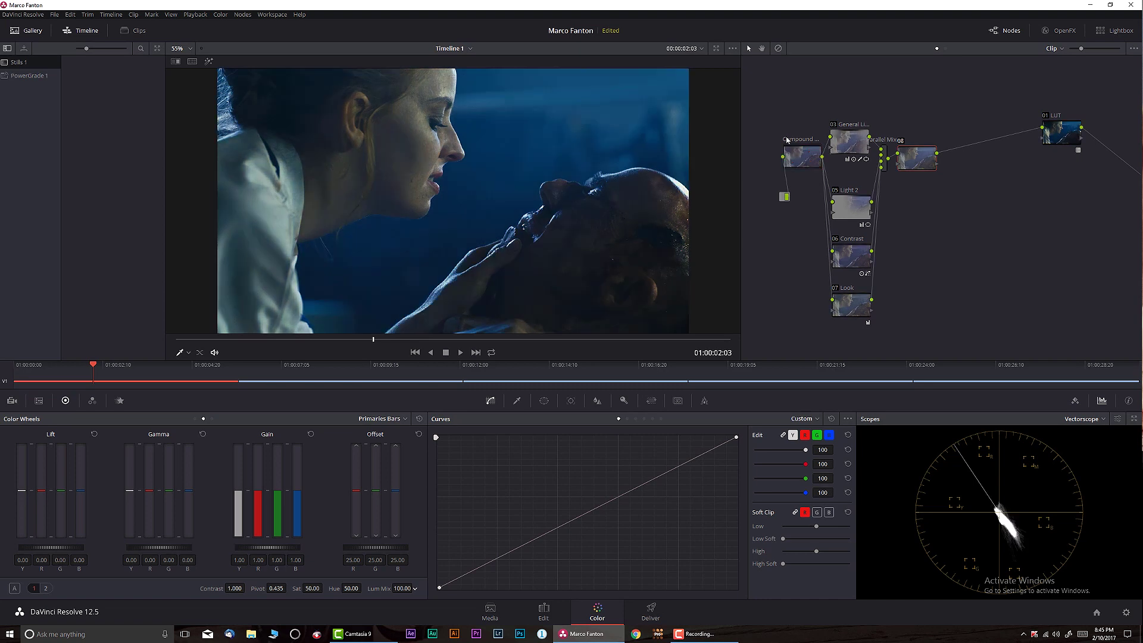
left_click(787, 140)
left_click(787, 140)
left_click(787, 140)
left_click(787, 140)
Compare the image with the General Light node, the Light 2 node and the whole grade each switched off and on
left_click(837, 125)
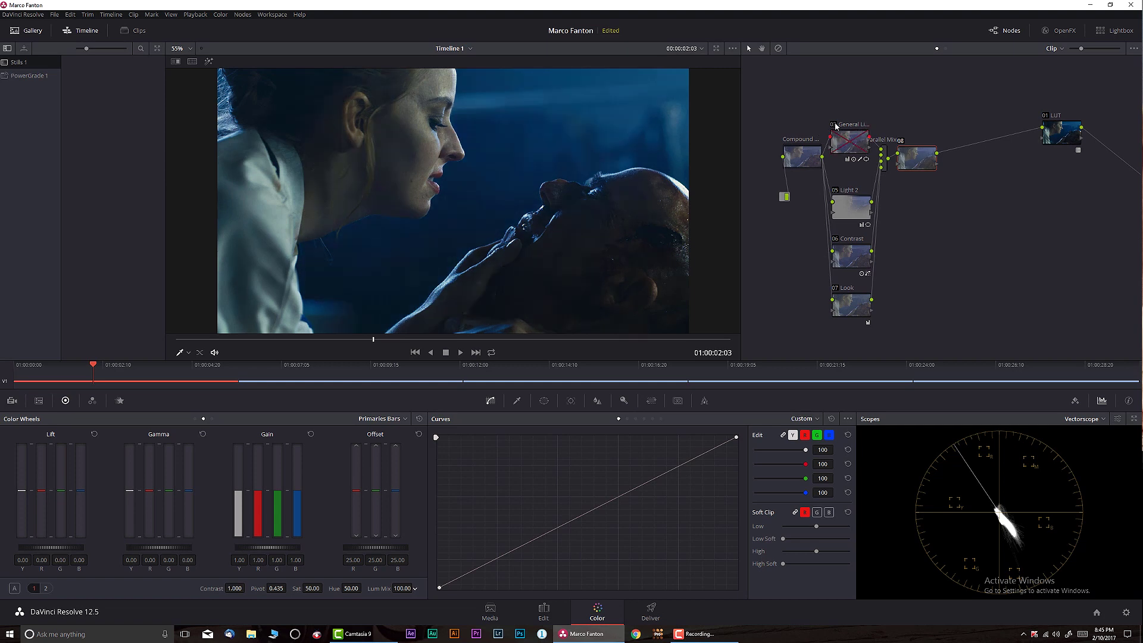
left_click(836, 126)
left_click(836, 126)
left_click(836, 125)
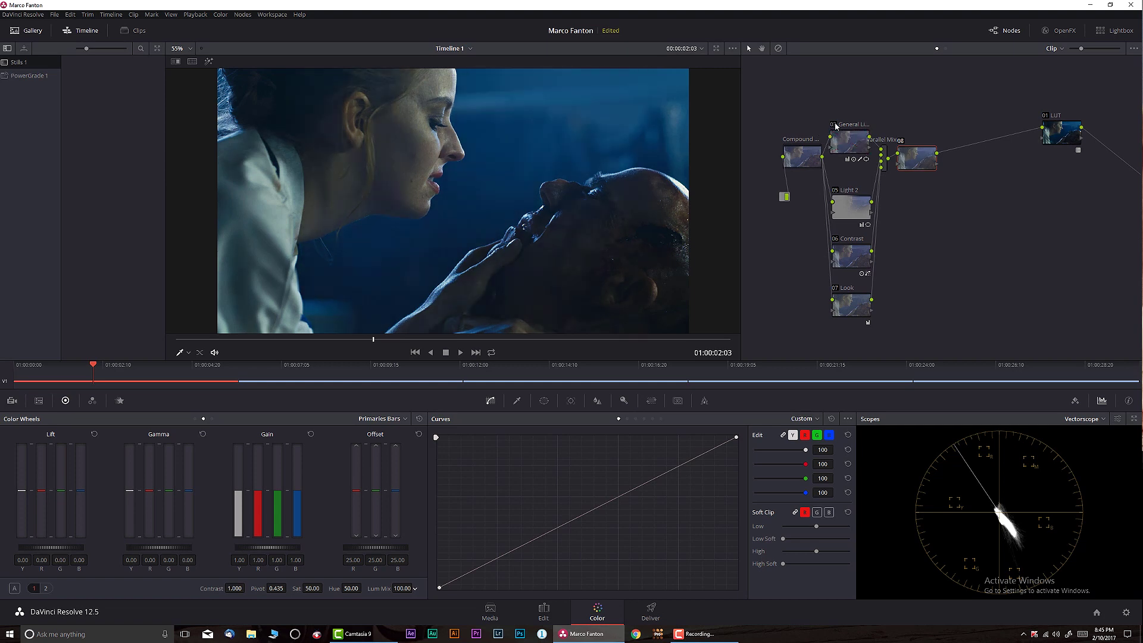
left_click(835, 191)
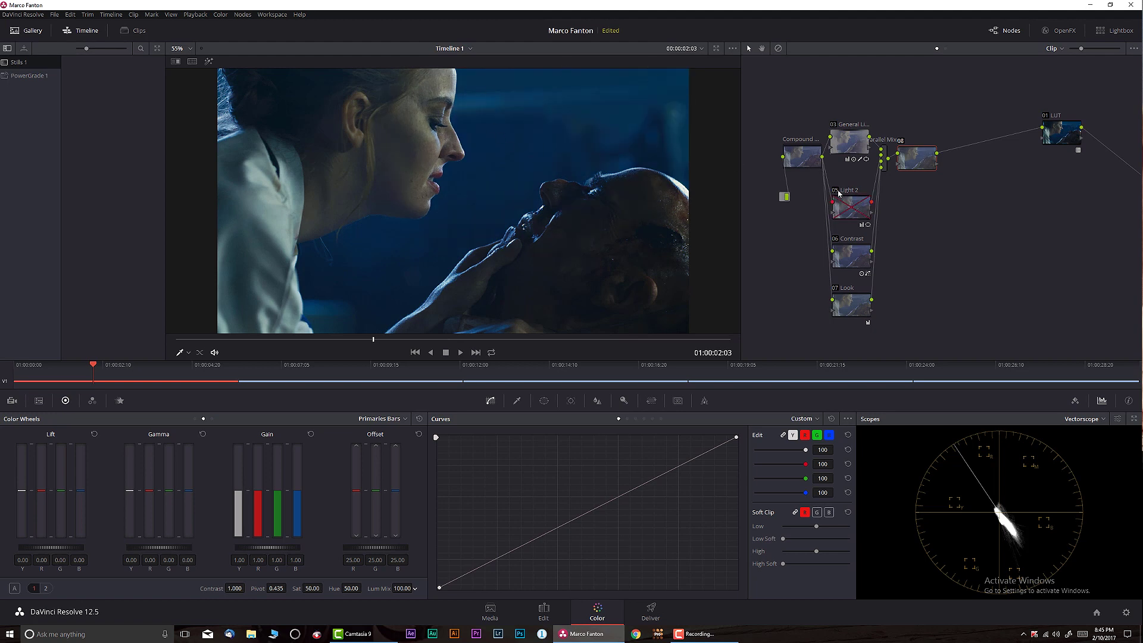
left_click(838, 193)
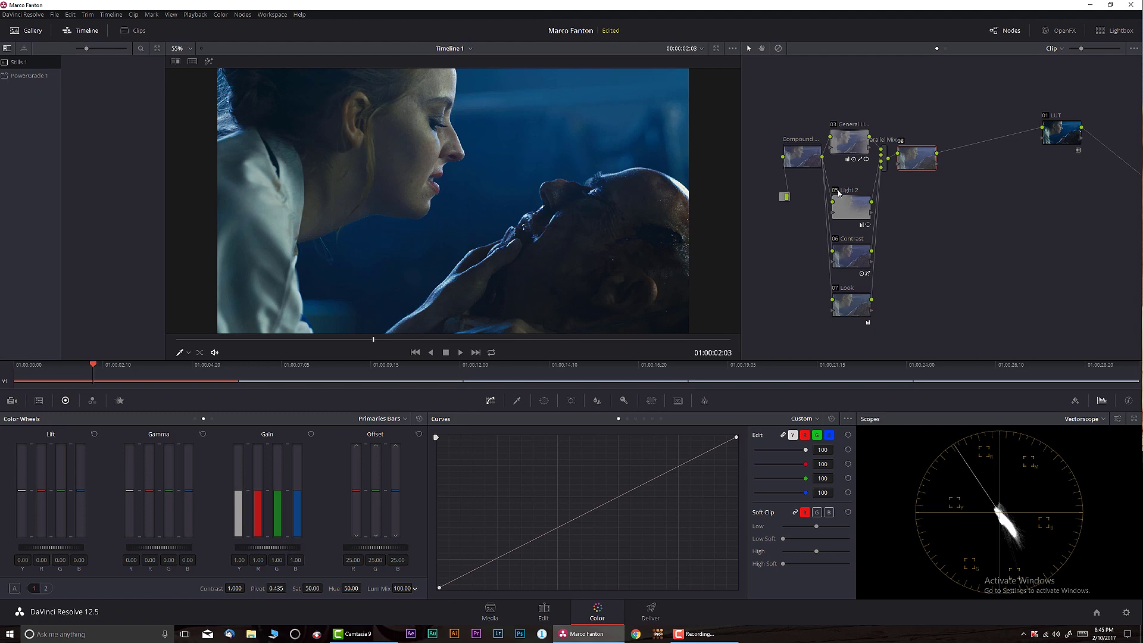
key("alt+d")
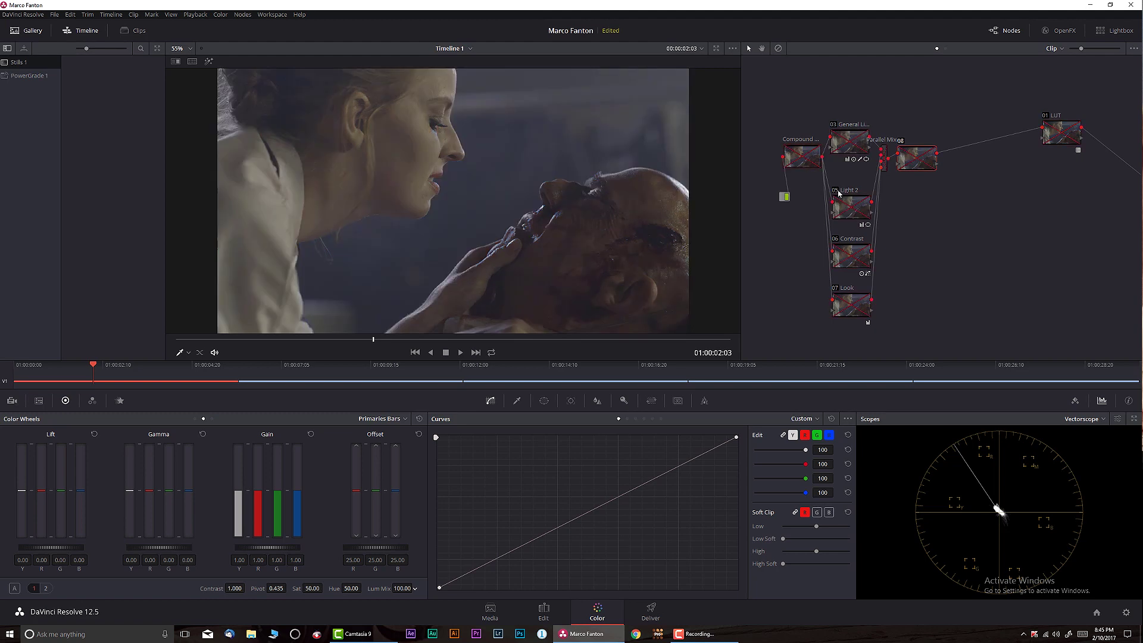
key("alt+d")
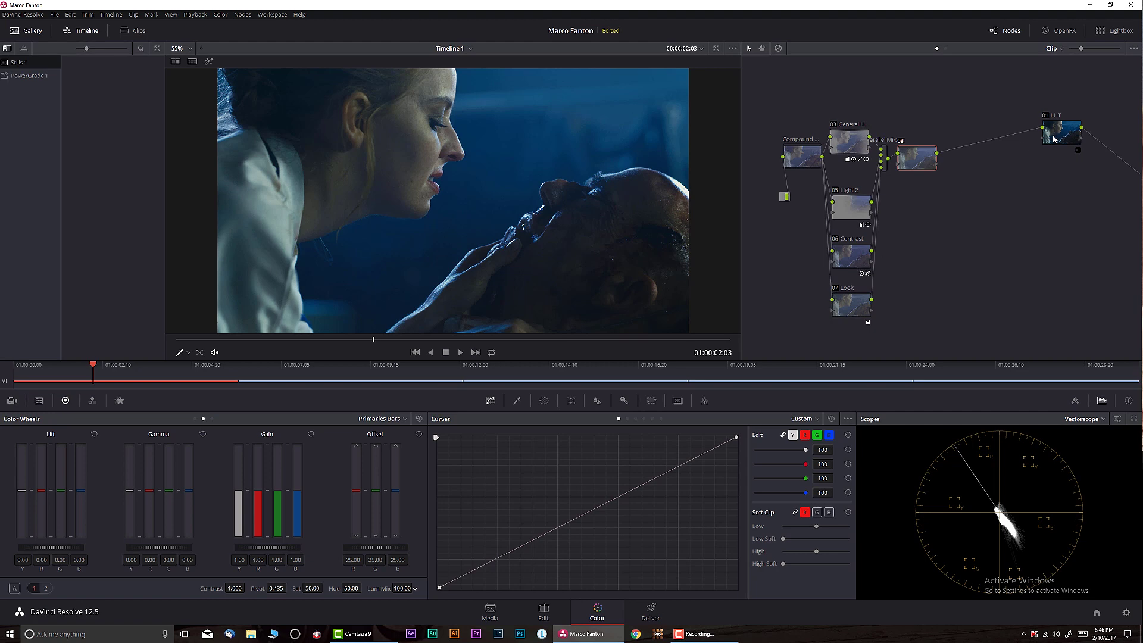
Move the LUT node closer to node 08 and switch the scope display to Parade
left_click_drag(1053, 138, 985, 161)
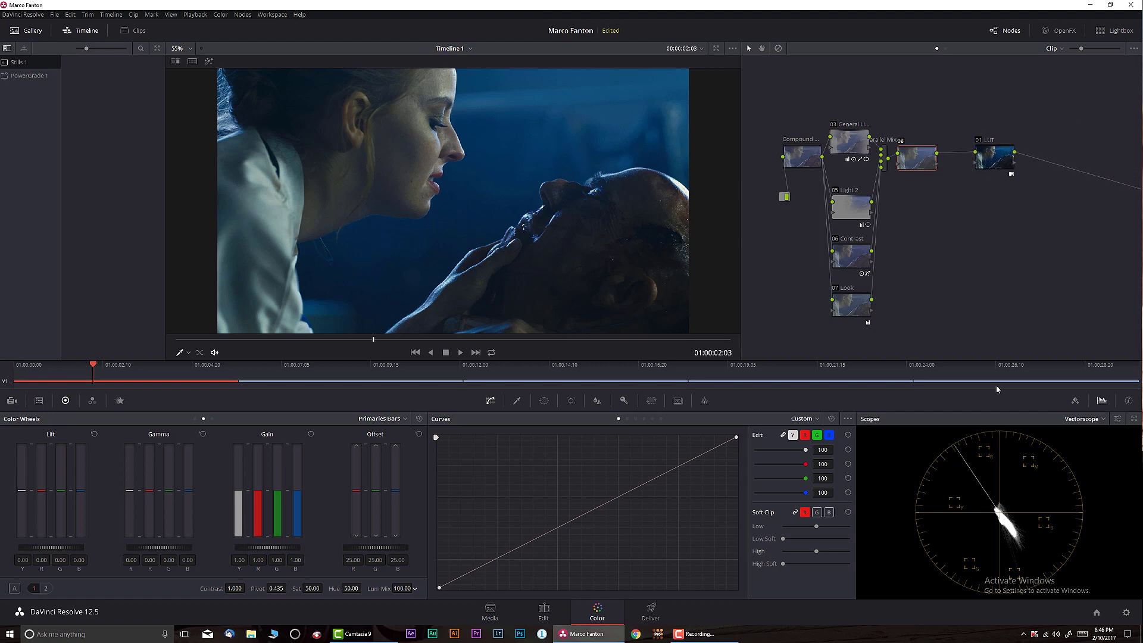
left_click(1083, 419)
left_click(1092, 437)
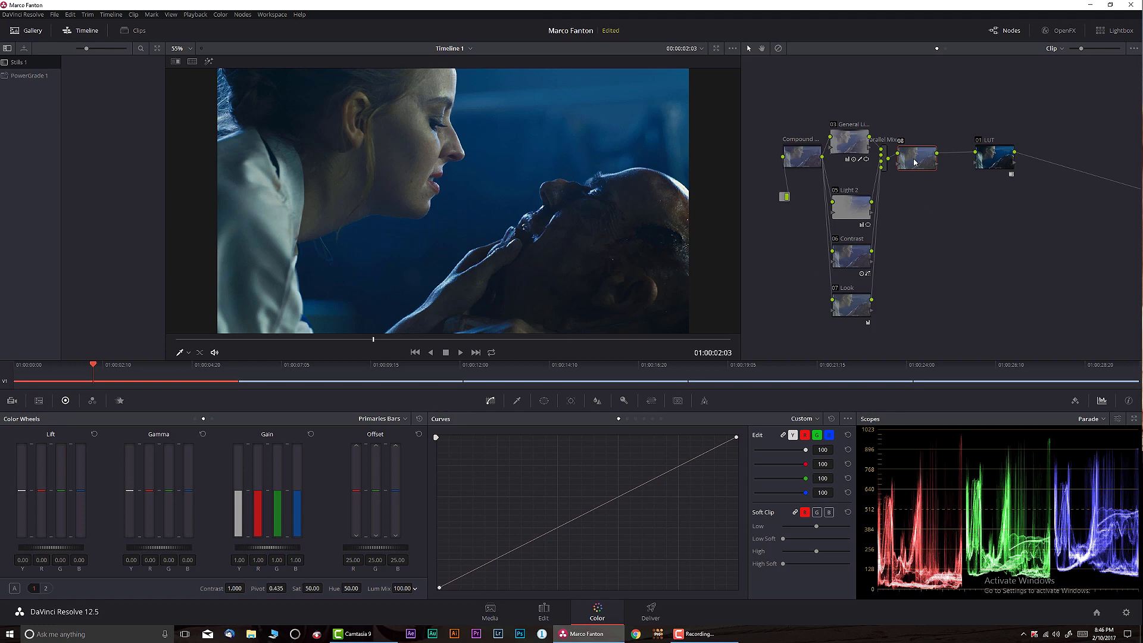
left_click_drag(915, 162, 921, 162)
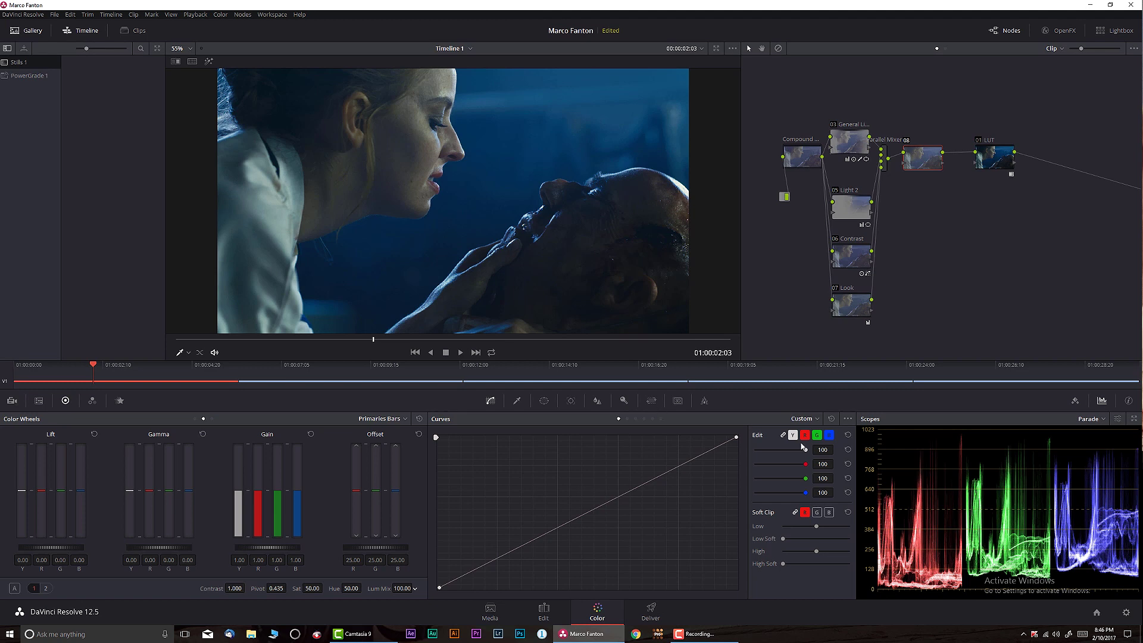
On node 08's Lum Vs Sat curve, drop the black end to 0.00 saturation, anchored by a point at input lum 0.33 with saturation 0.96
left_click(802, 419)
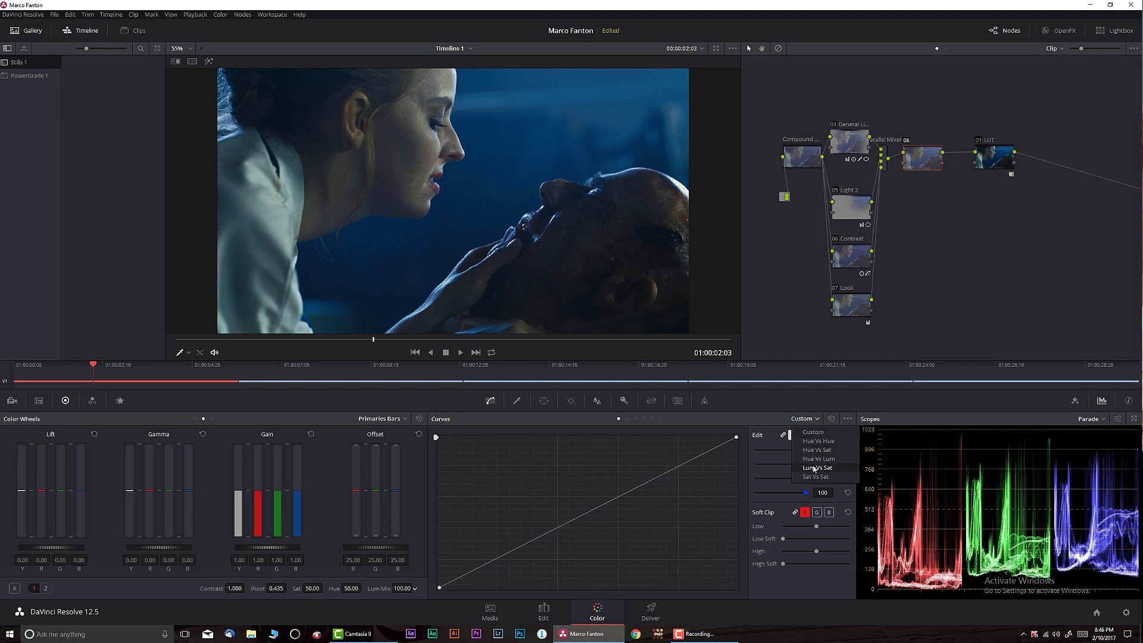
left_click(811, 469)
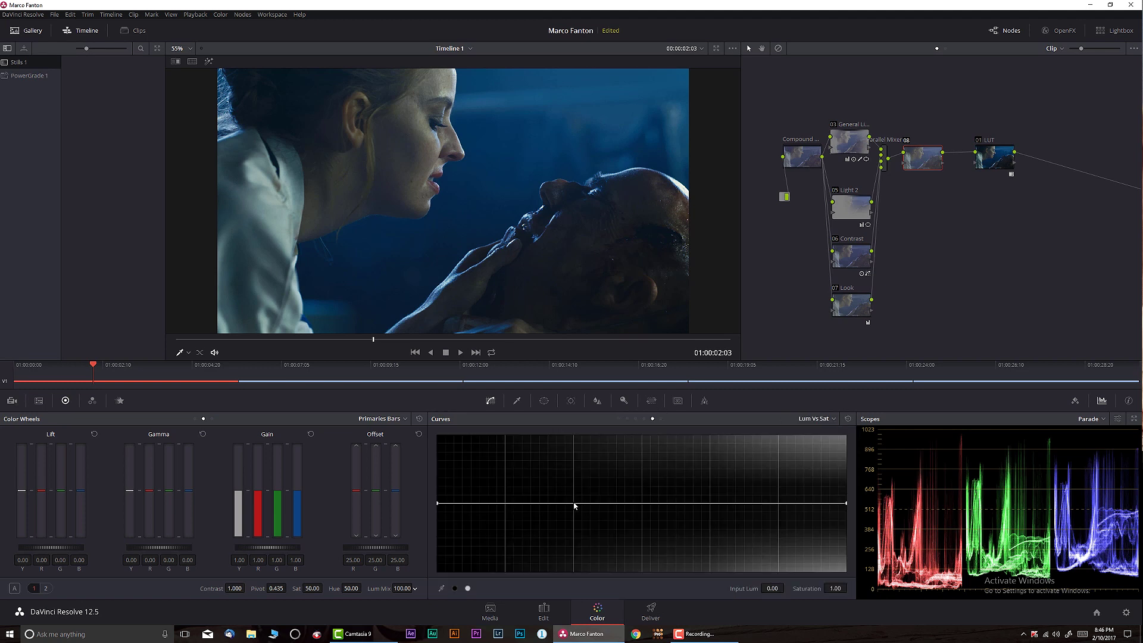
left_click_drag(574, 505, 574, 504)
left_click_drag(439, 505, 429, 603)
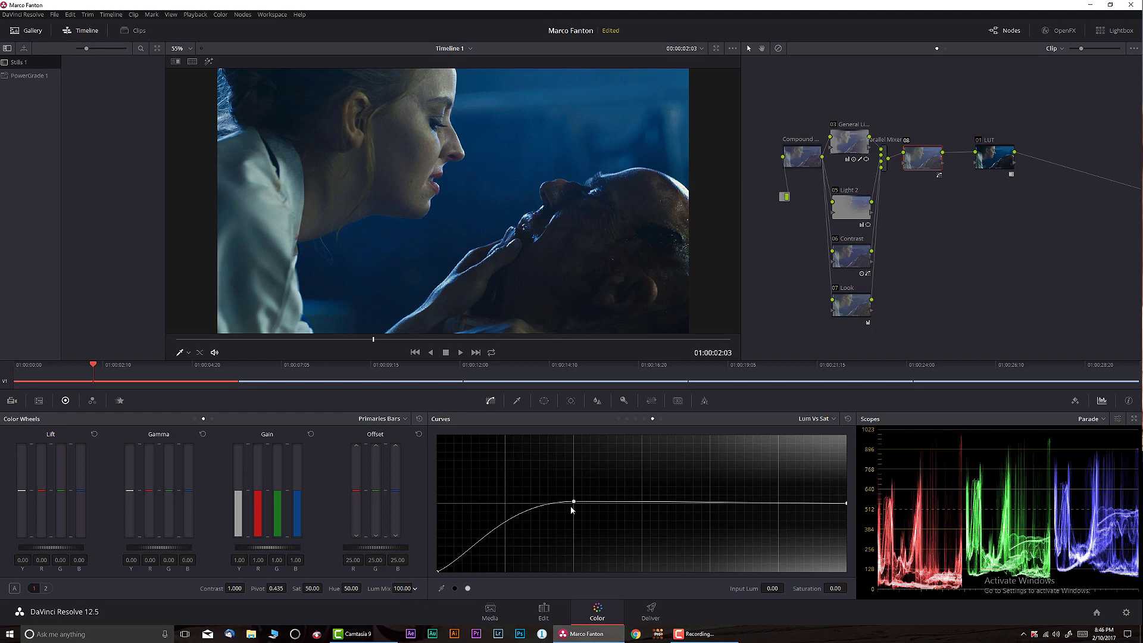
mouse_move(572, 507)
left_mouse_down()
mouse_move(581, 479)
mouse_move(588, 503)
mouse_move(649, 505)
mouse_move(575, 509)
left_mouse_up()
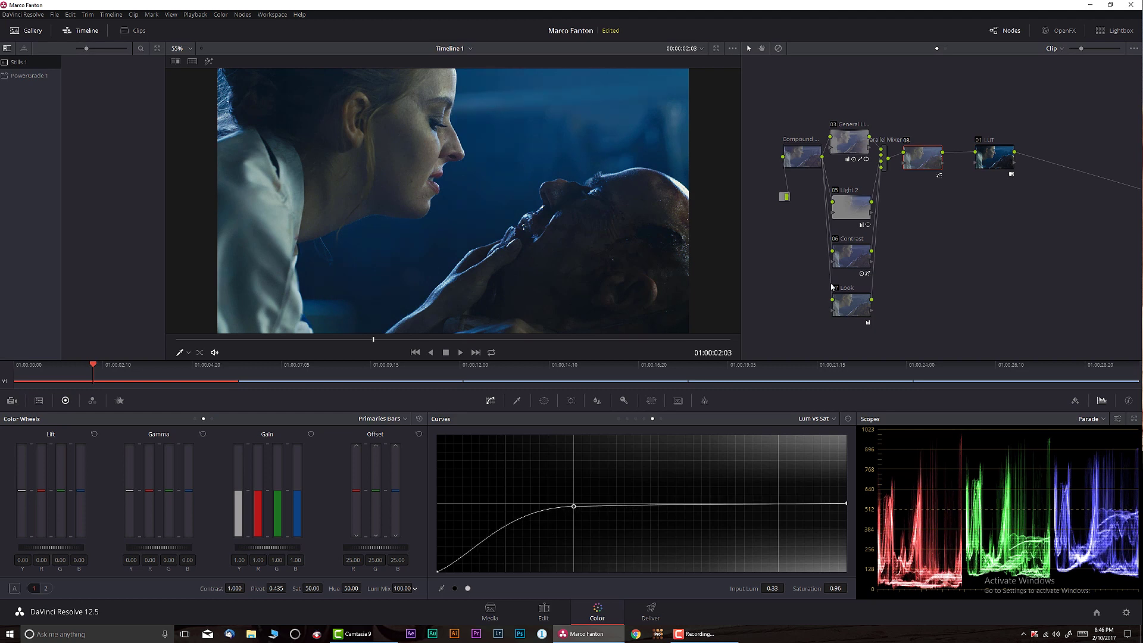
Toggle node 08 off and on to compare the shadow desaturation
left_click_drag(908, 154, 912, 171)
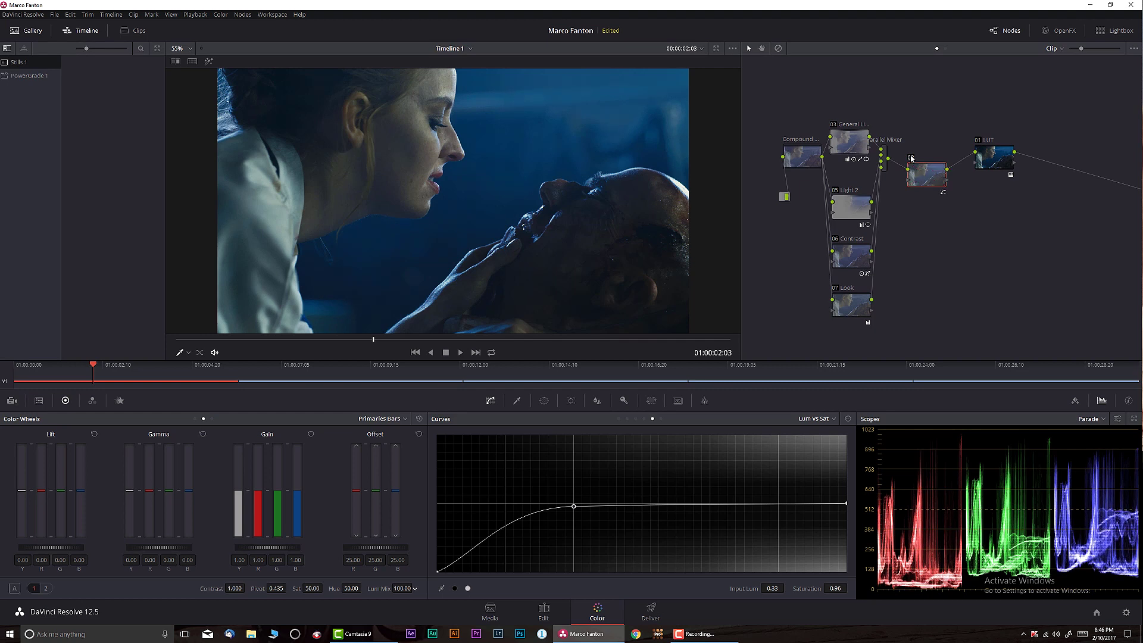
left_click(911, 157)
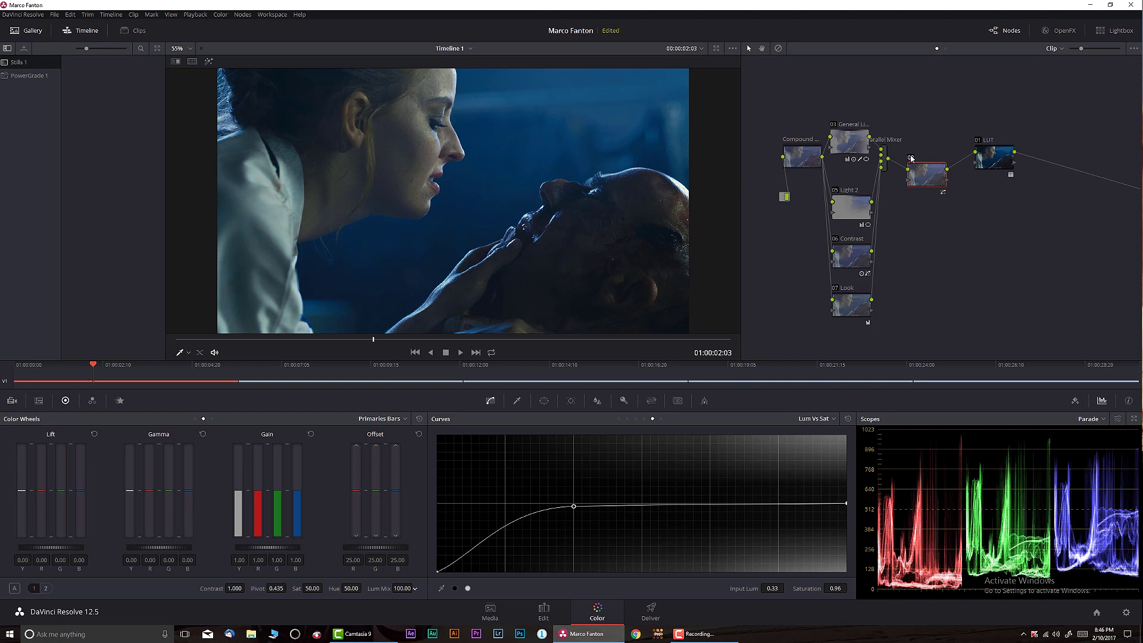
left_click(911, 158)
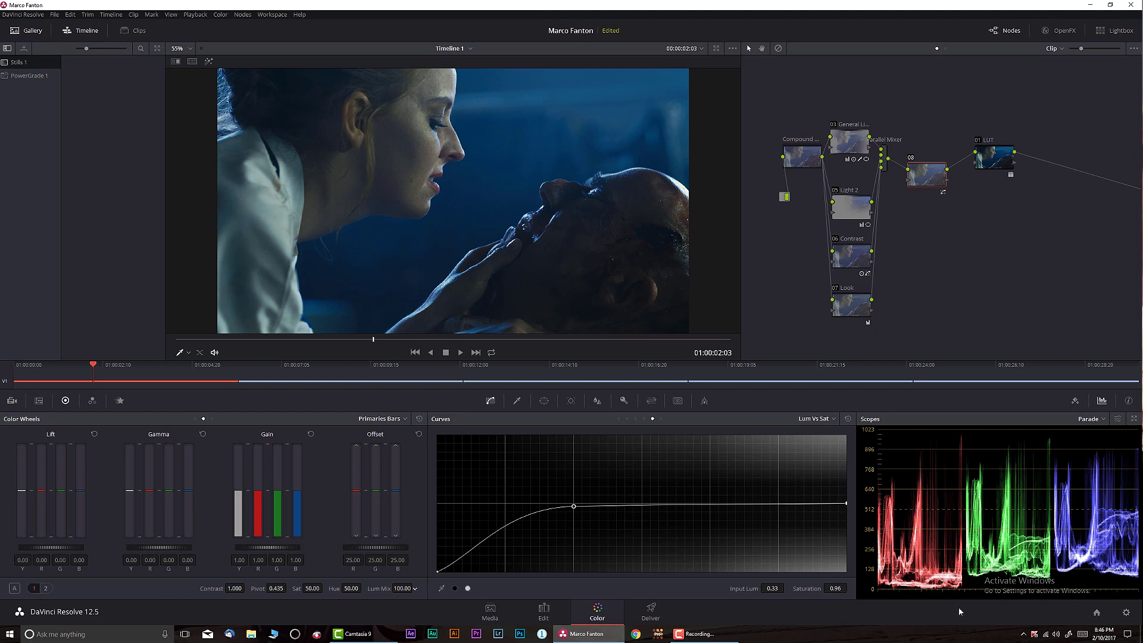
left_click(911, 158)
left_click(911, 158)
Try shifting the red custom curve's black point inward on a new serial node after the LUT, and delete that node
left_click_drag(931, 177, 987, 174)
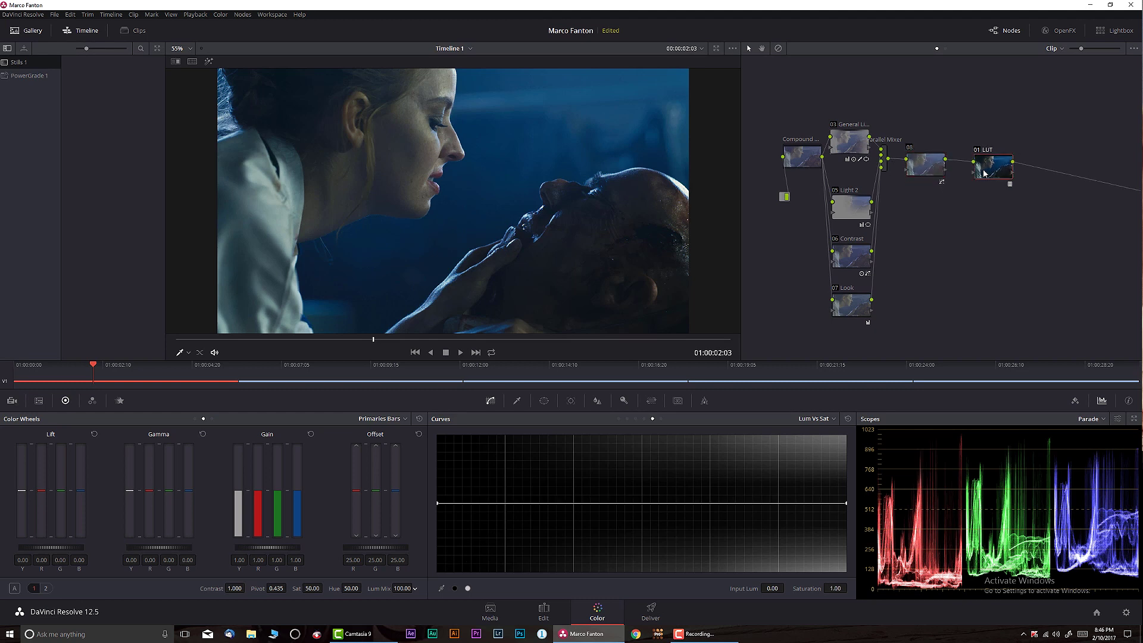
key("alt+s")
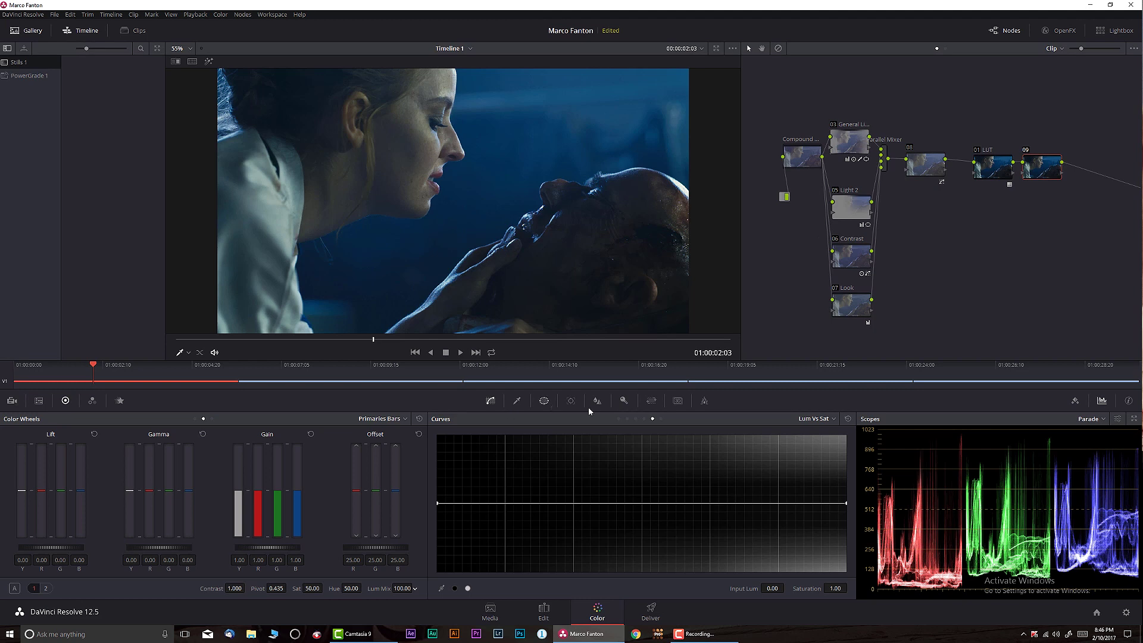
left_click(822, 420)
left_click(816, 434)
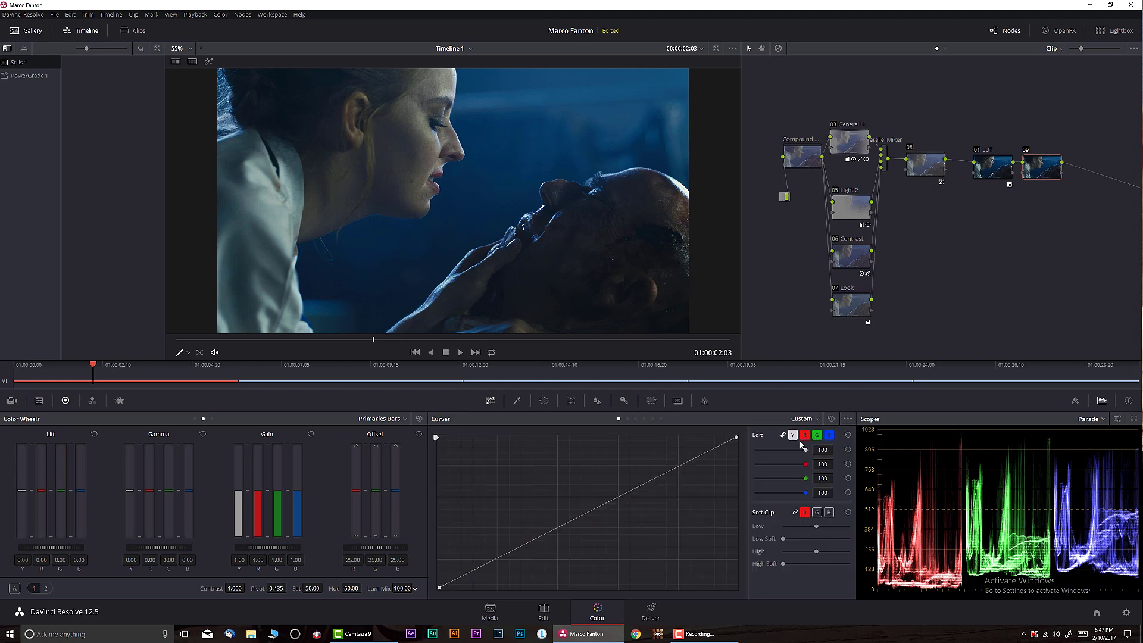
left_click(804, 435)
left_click_drag(438, 590, 475, 600)
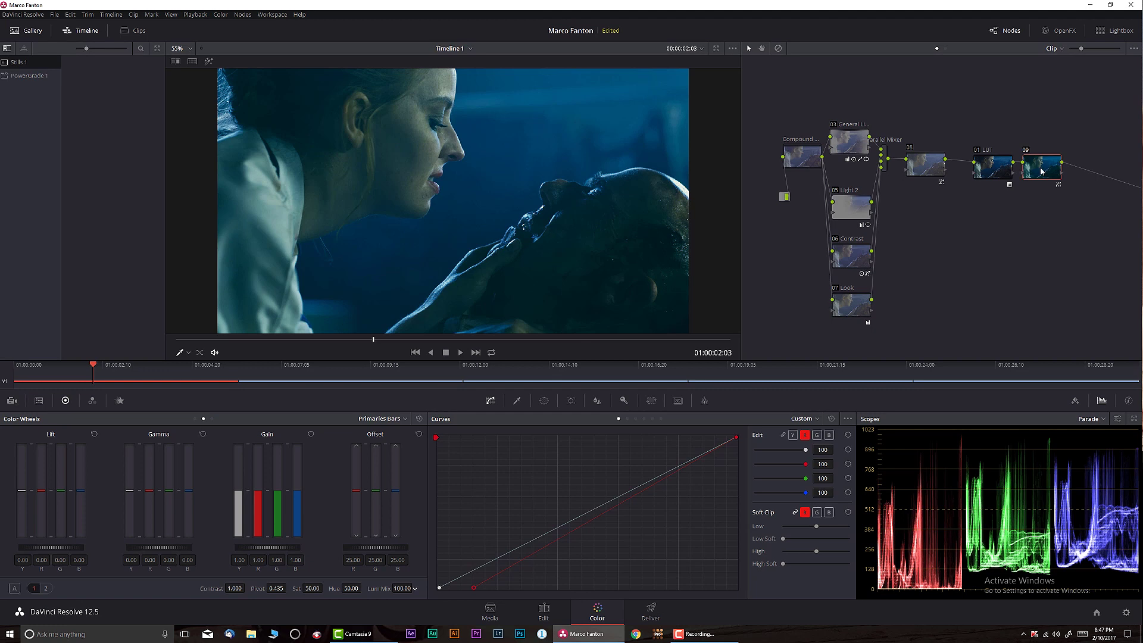
key("Delete")
At 01:00:04:14, add a serial node after the LUT and set its Midtone Detail to 21.00
left_click_drag(373, 339, 600, 352)
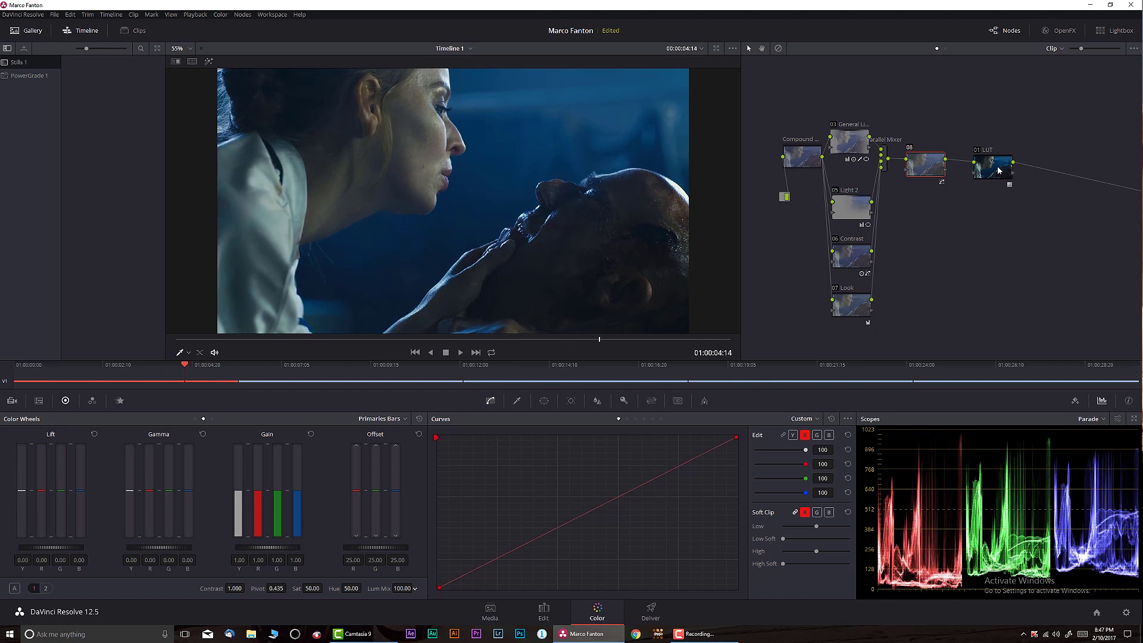
left_click_drag(992, 167, 978, 165)
key("alt+s")
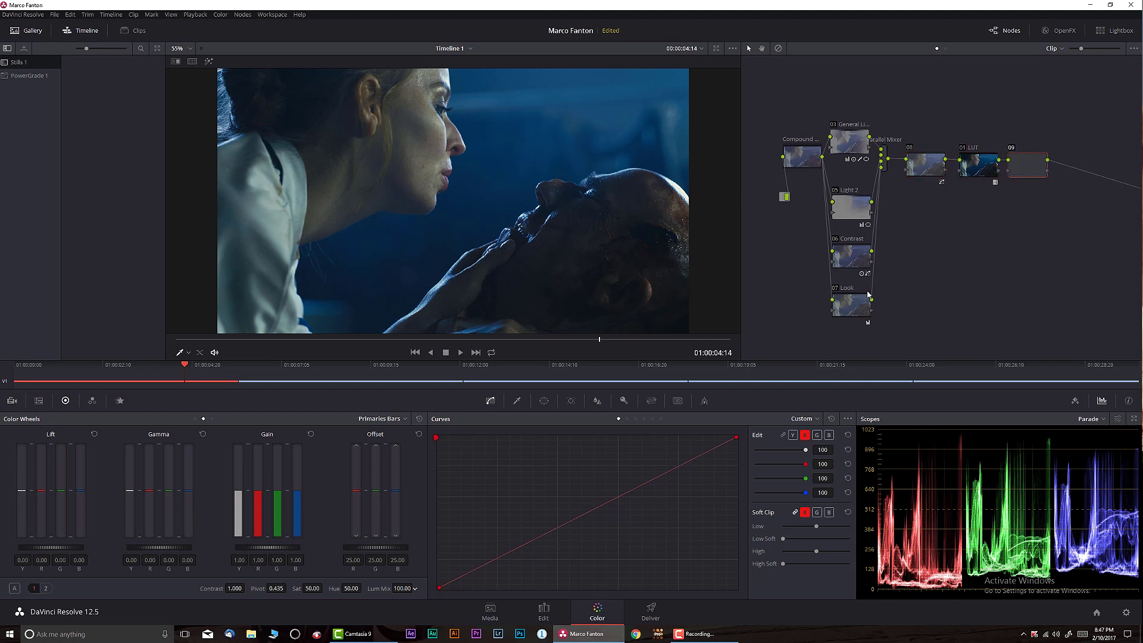
left_click(46, 588)
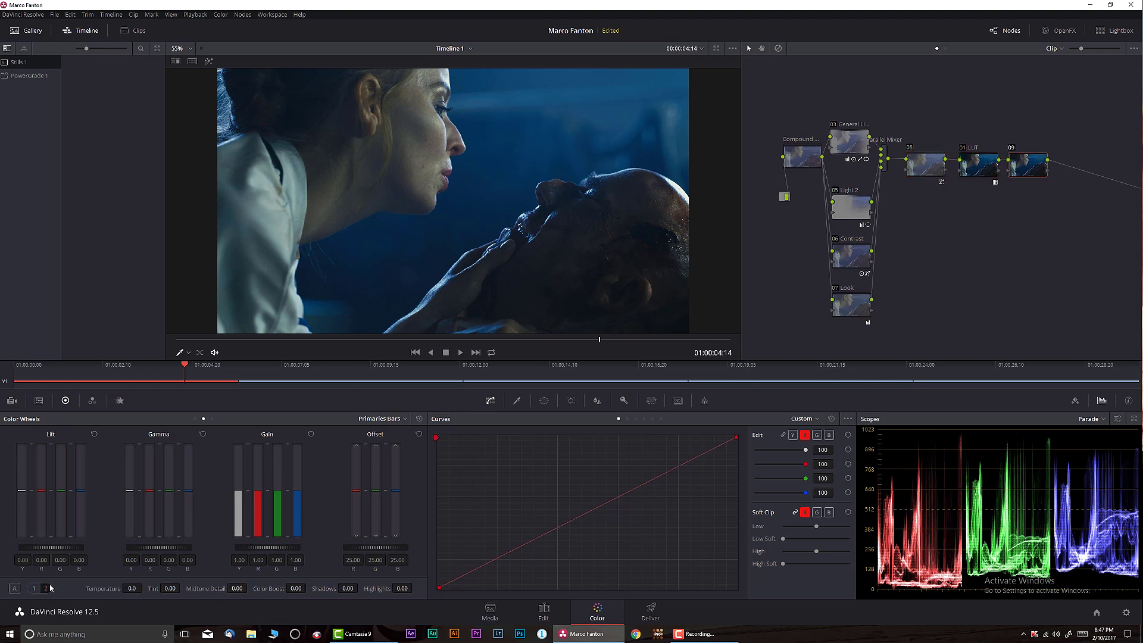
left_click_drag(237, 590, 250, 587)
Inspect the lying man's face up close with node 09 off and on, and fit the image back in the viewer
scroll(603, 152, "up", 5)
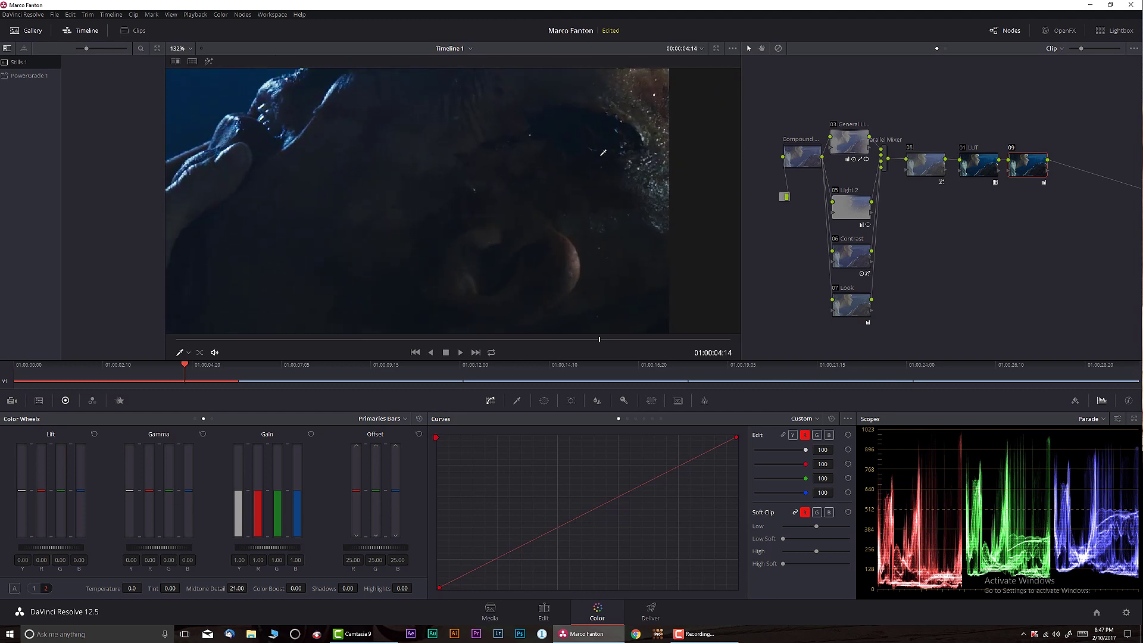
scroll(604, 152, "up", 2)
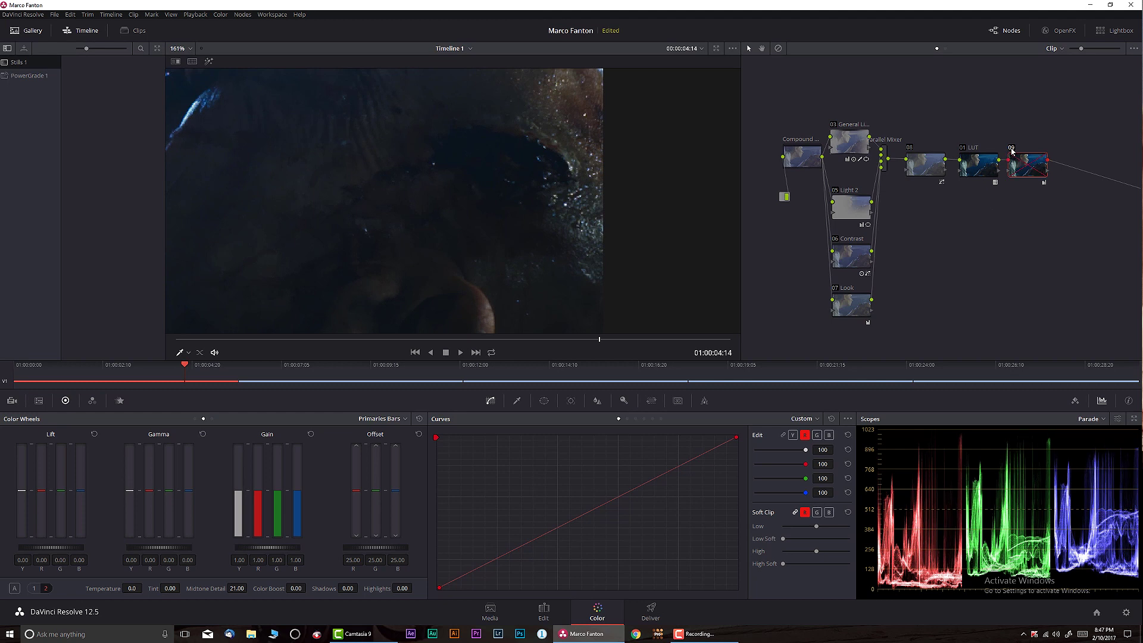
key("ctrl+d")
key("ctrl+d")
scroll(446, 249, "down", 4)
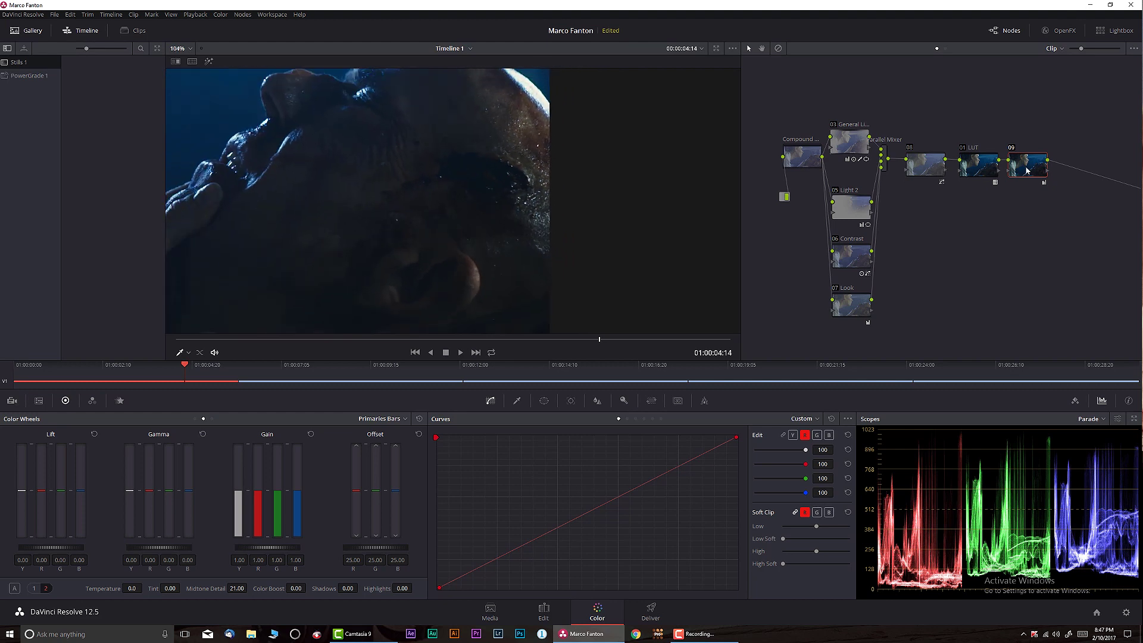
key("shift+z")
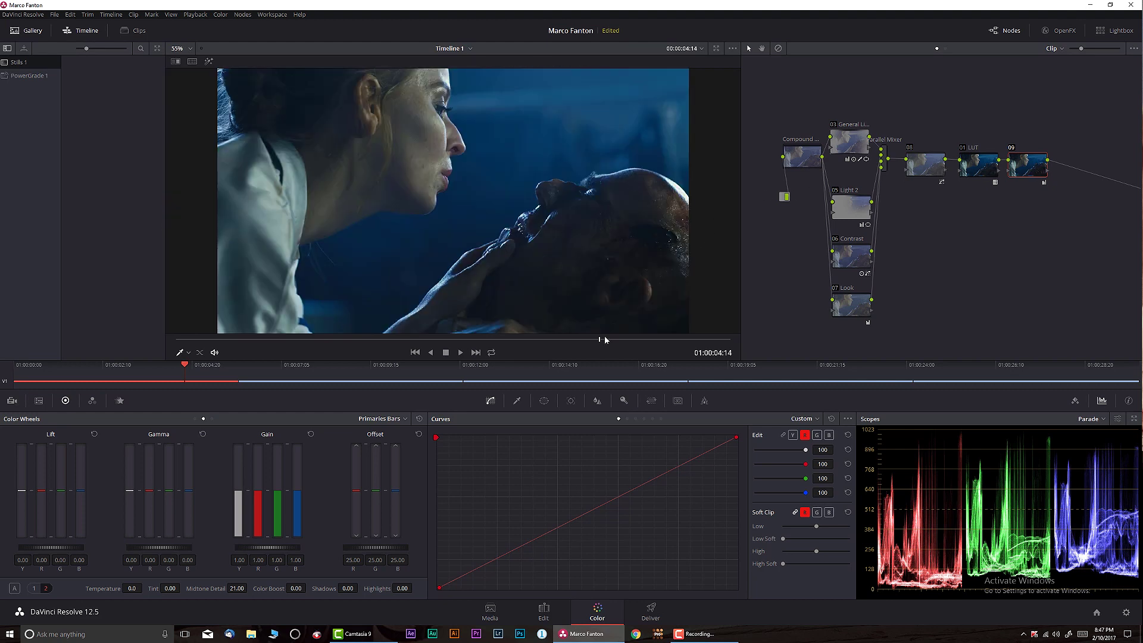
Spread node 09 and the LUT node further along the chain to make room between the nodes
left_click_drag(1030, 169, 1107, 169)
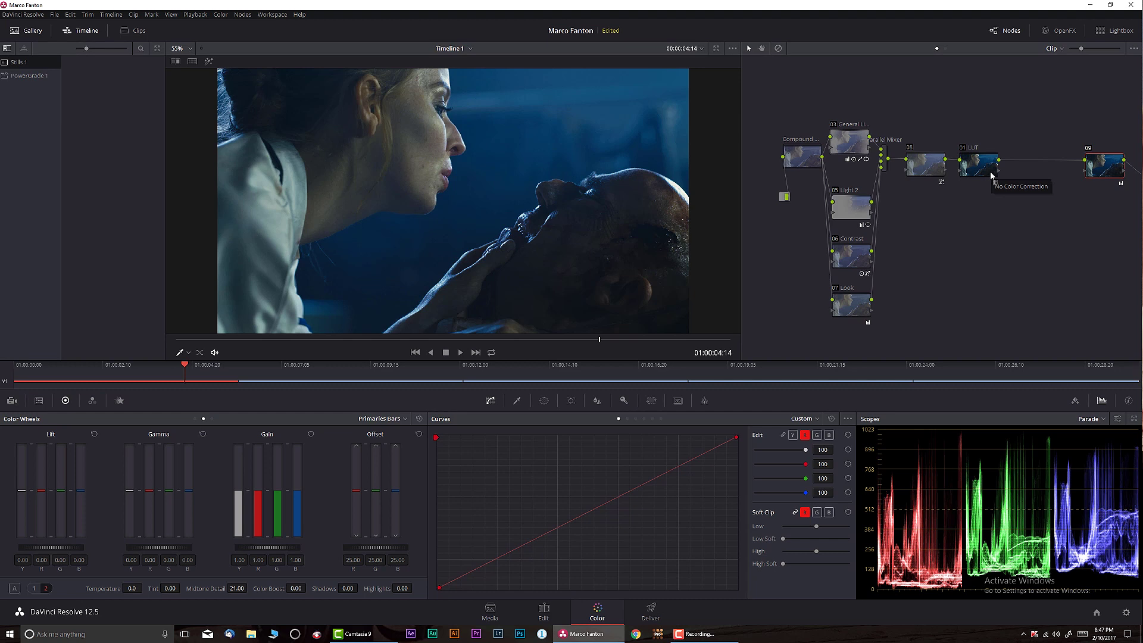
left_click_drag(980, 173, 1022, 173)
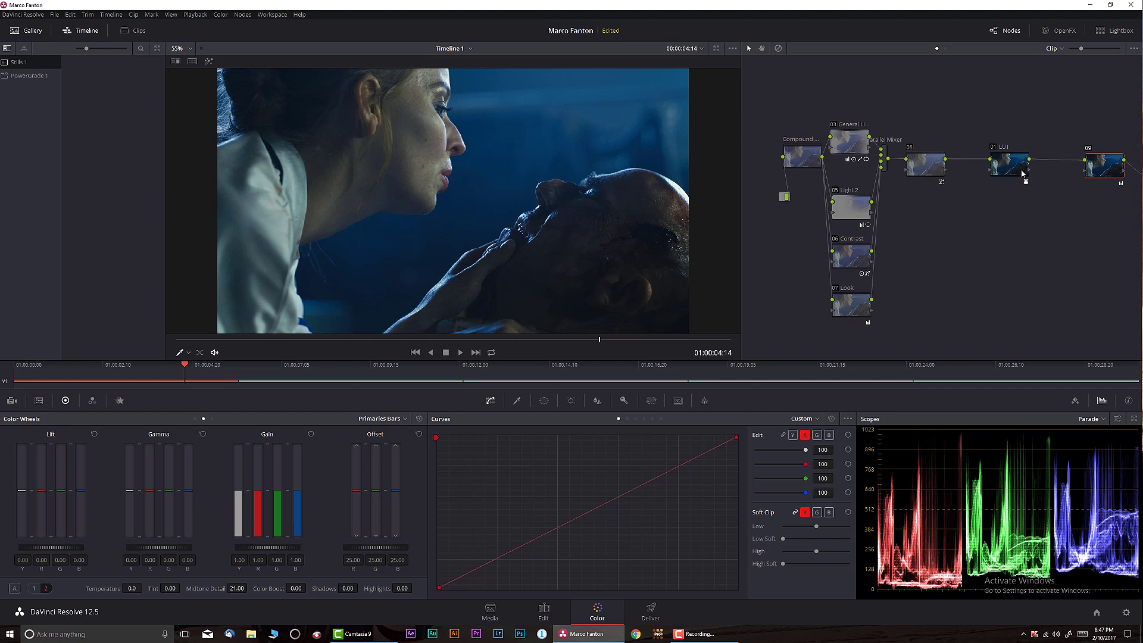
Add a serial node after node 08 and fit a rotated circular window with aspect 35.56 over the lying man's head
left_click(928, 167)
key("alt+s")
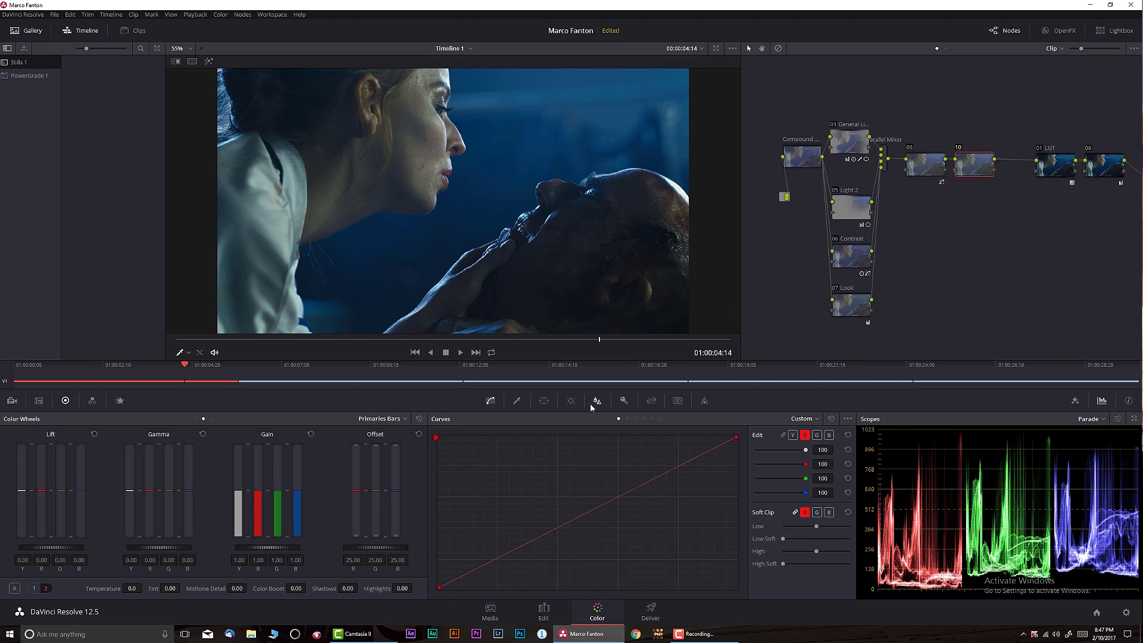
left_click(544, 401)
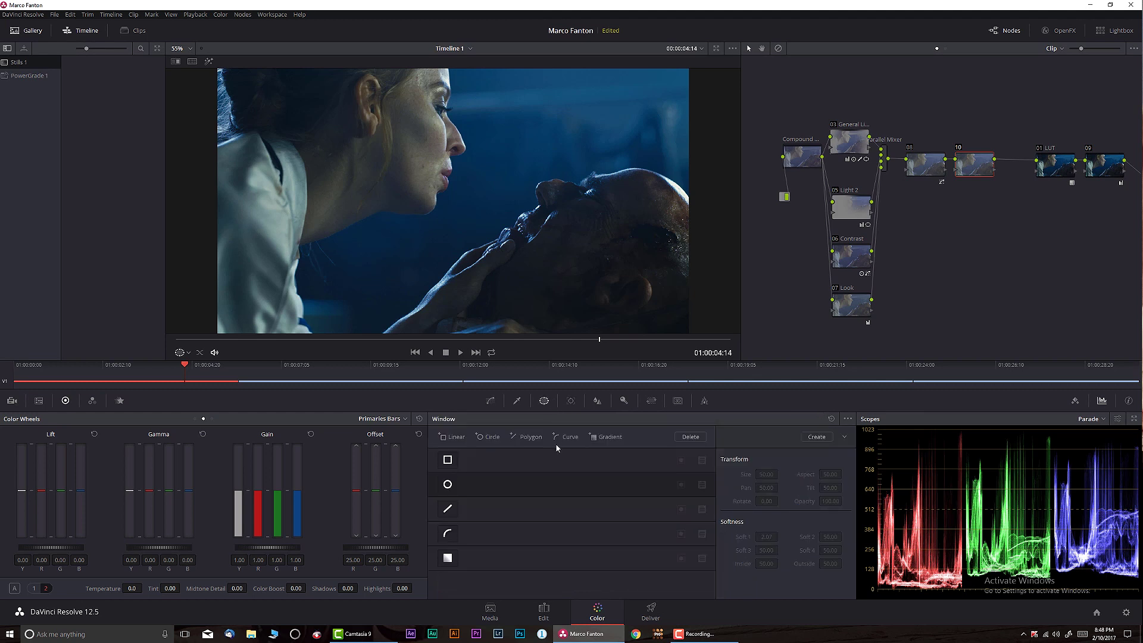
left_click(448, 485)
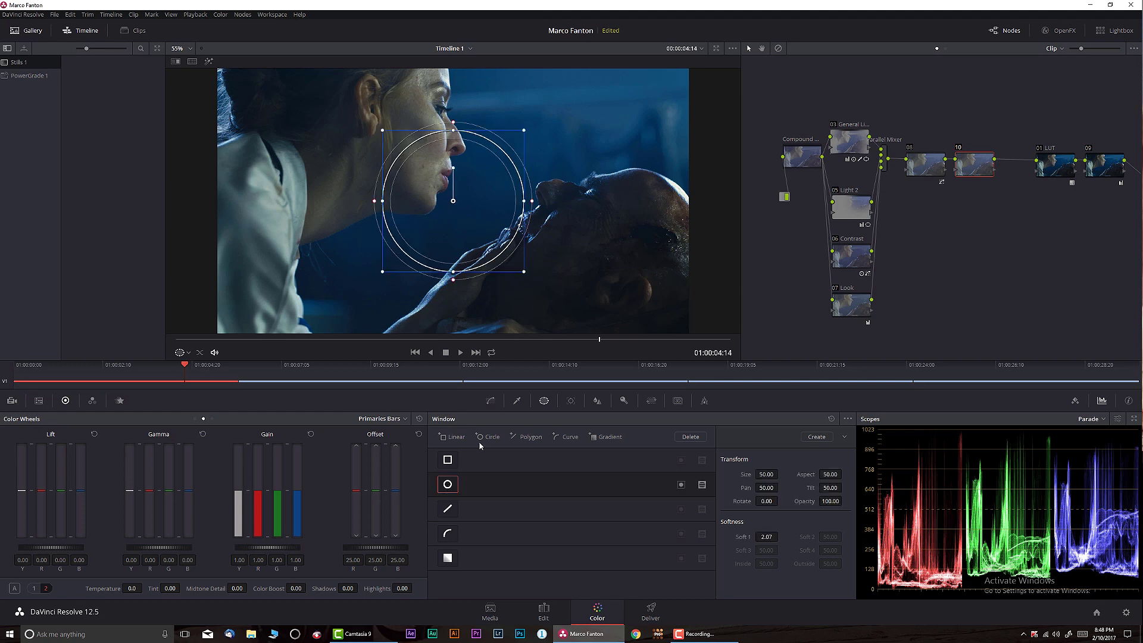
left_click_drag(455, 169, 677, 194)
mouse_move(712, 241)
left_mouse_down()
mouse_move(722, 216)
mouse_move(707, 214)
mouse_move(717, 233)
left_mouse_up()
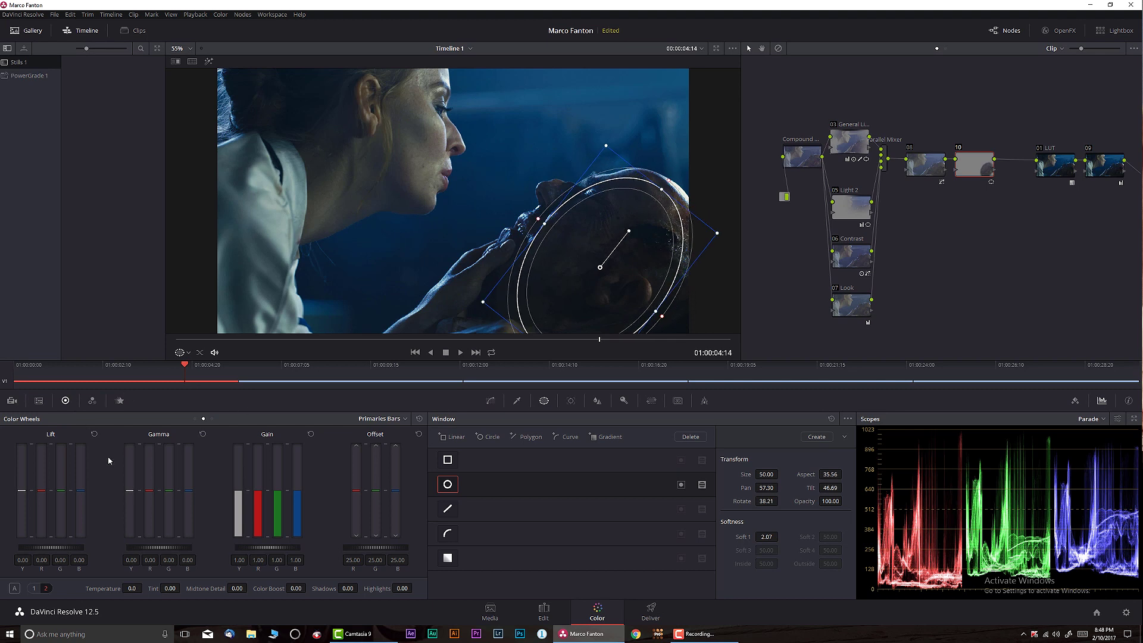
Raise the windowed node's Gamma to 0.13, soften the circle's edge to 7.07 and rotate it to 56.16 over the man's face
left_click_drag(159, 547, 185, 547)
left_click_drag(538, 219, 509, 211)
left_click_drag(591, 240, 591, 279)
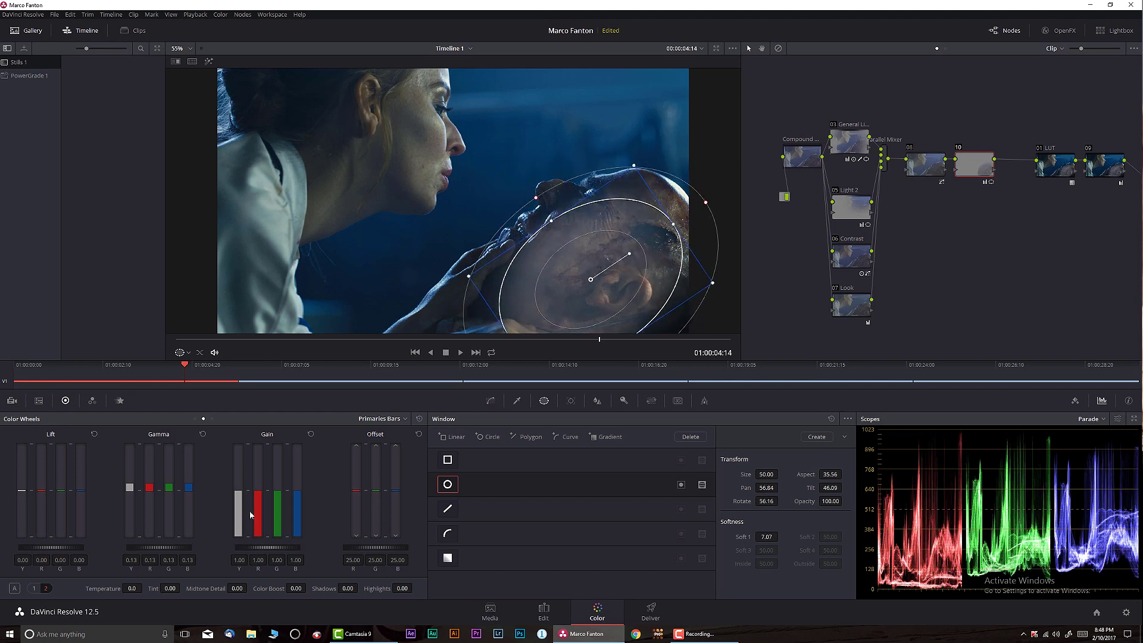
Try a contrast of 1.544 on the windowed face node, and delete that node
left_click(35, 589)
left_click_drag(235, 589, 256, 588)
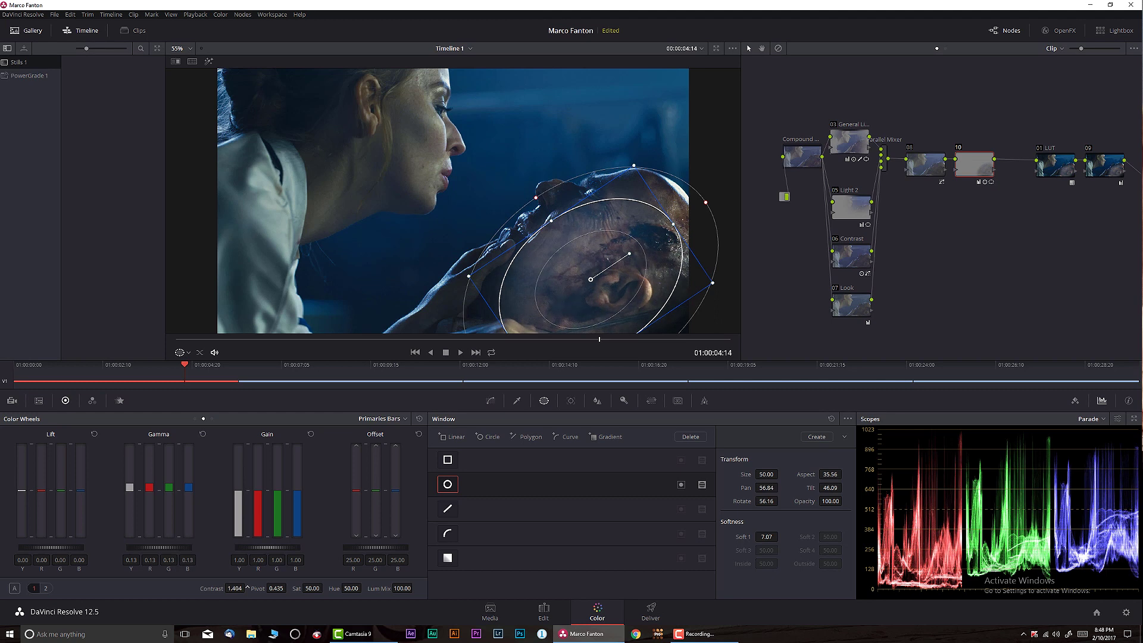
left_click(1046, 159)
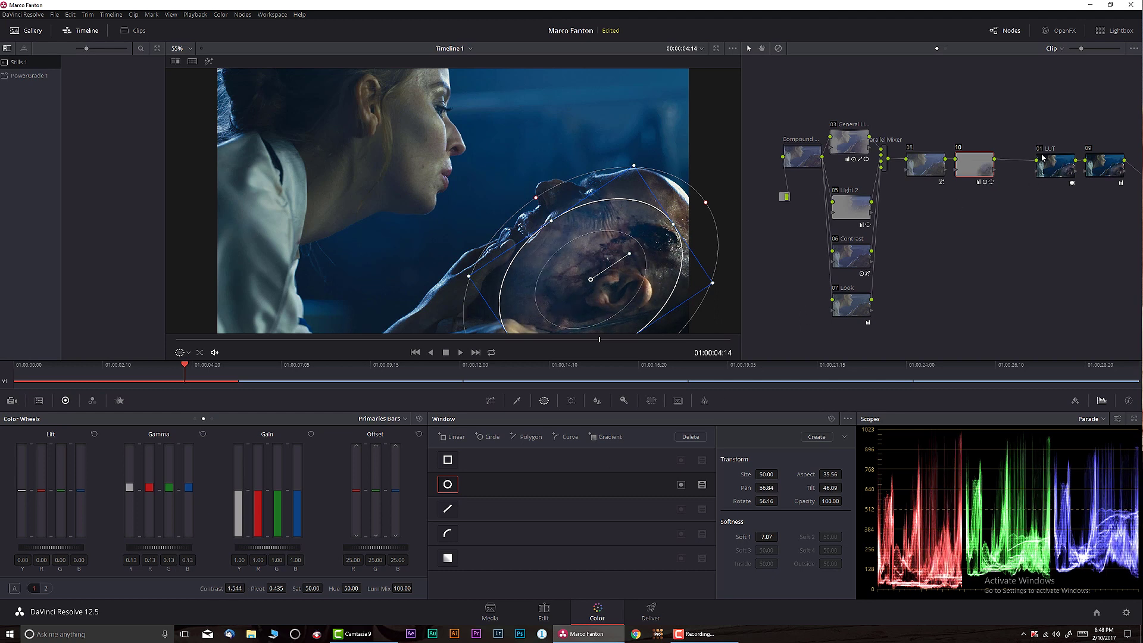
left_click(973, 167)
key("Delete")
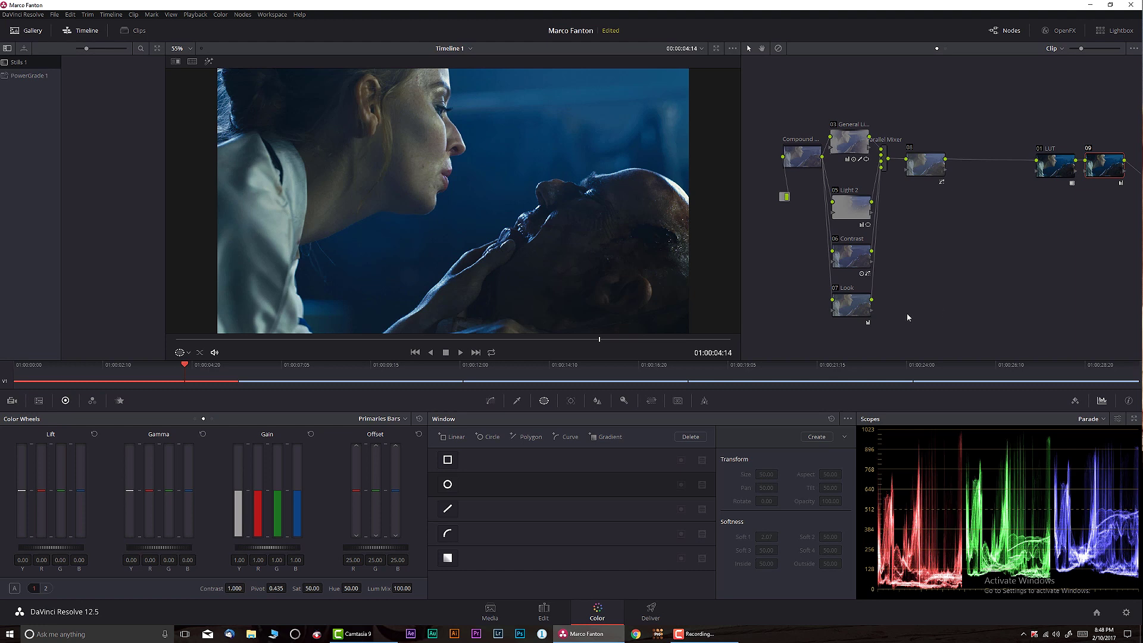
Move node 08, the LUT node and node 09 close together after the Parallel Mixer
left_click_drag(917, 162, 912, 159)
left_click_drag(1048, 168, 964, 164)
left_click_drag(1109, 171, 1023, 171)
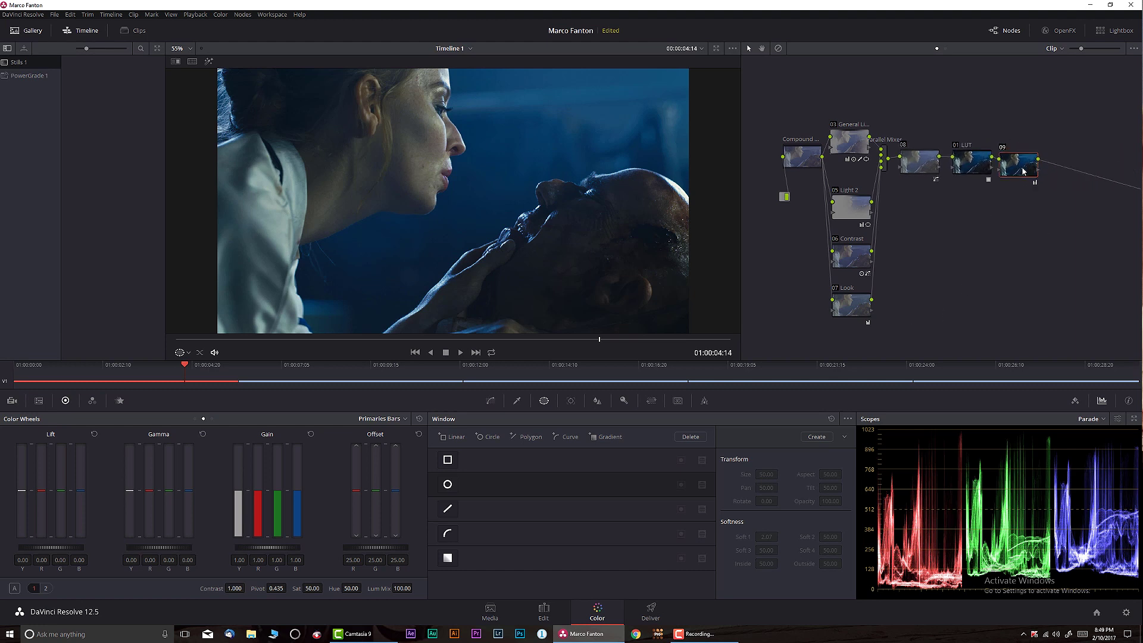
Compare the shot with the whole grade off and on, enlarging the viewer to fill the screen
key("alt+d")
key("alt+d")
key("alt+f")
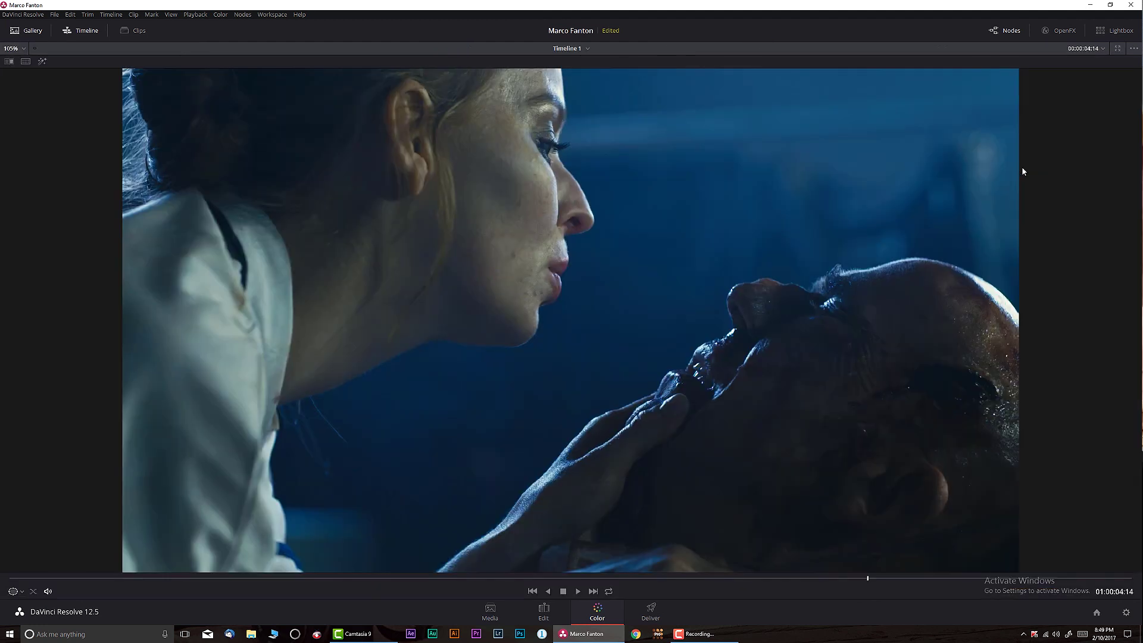
key("alt+d")
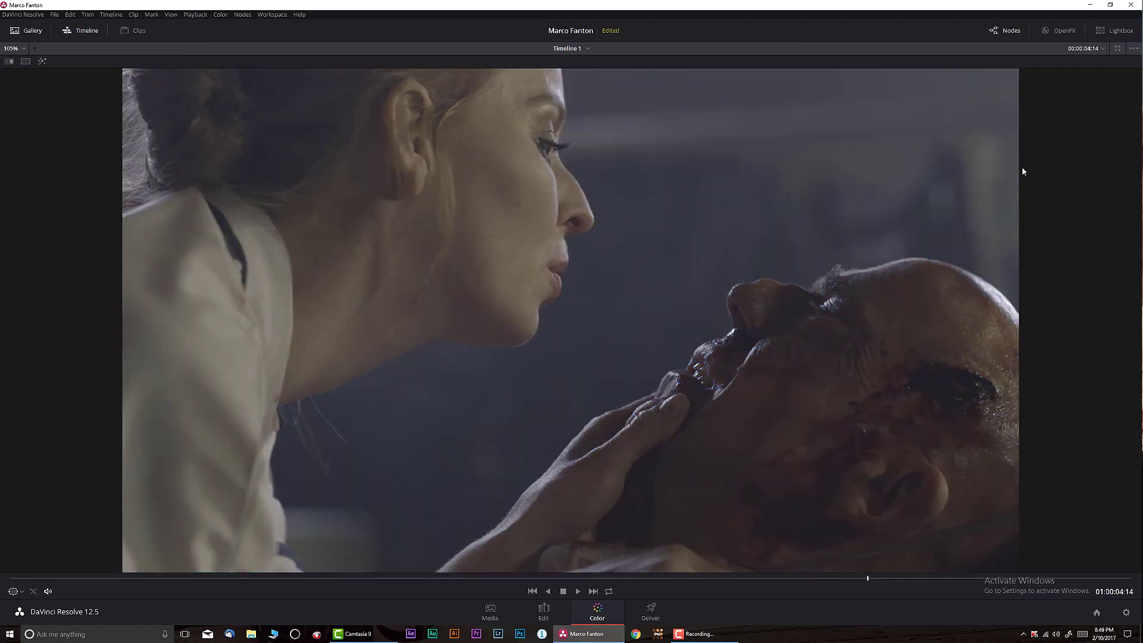
key("alt+d")
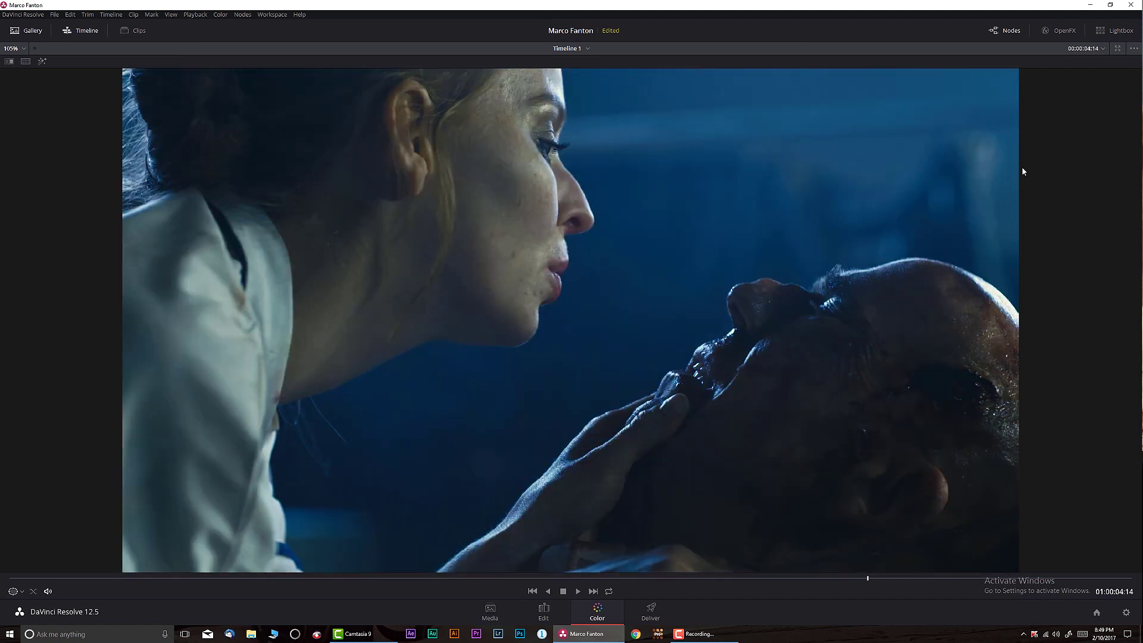
Advance six frames to 01:00:04:20, turn on loop playback, and play the graded clip in the enlarged viewer before stopping it
key("Right")
key("Right")
key("Right")
key("Right")
key("Right")
key("Right")
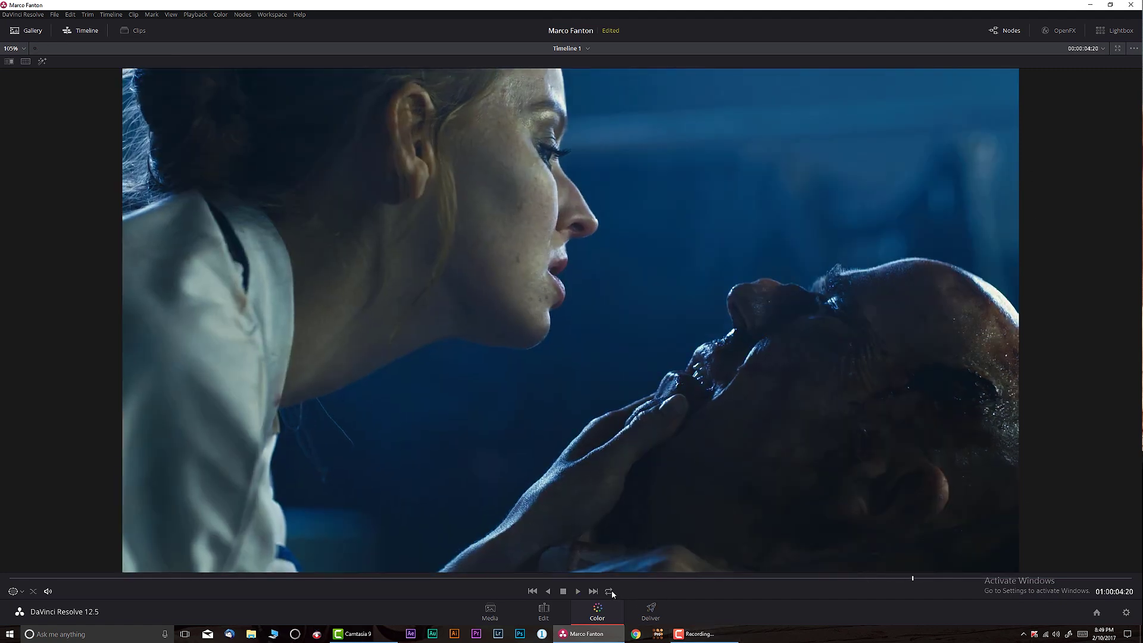
left_click(608, 591)
left_click(577, 592)
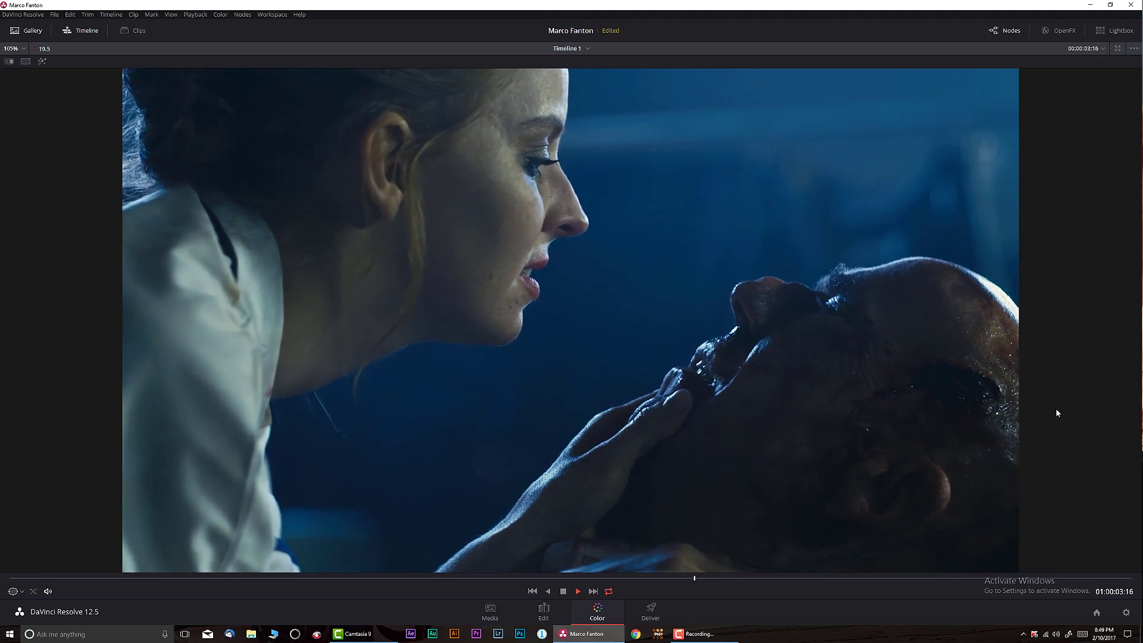
key("space")
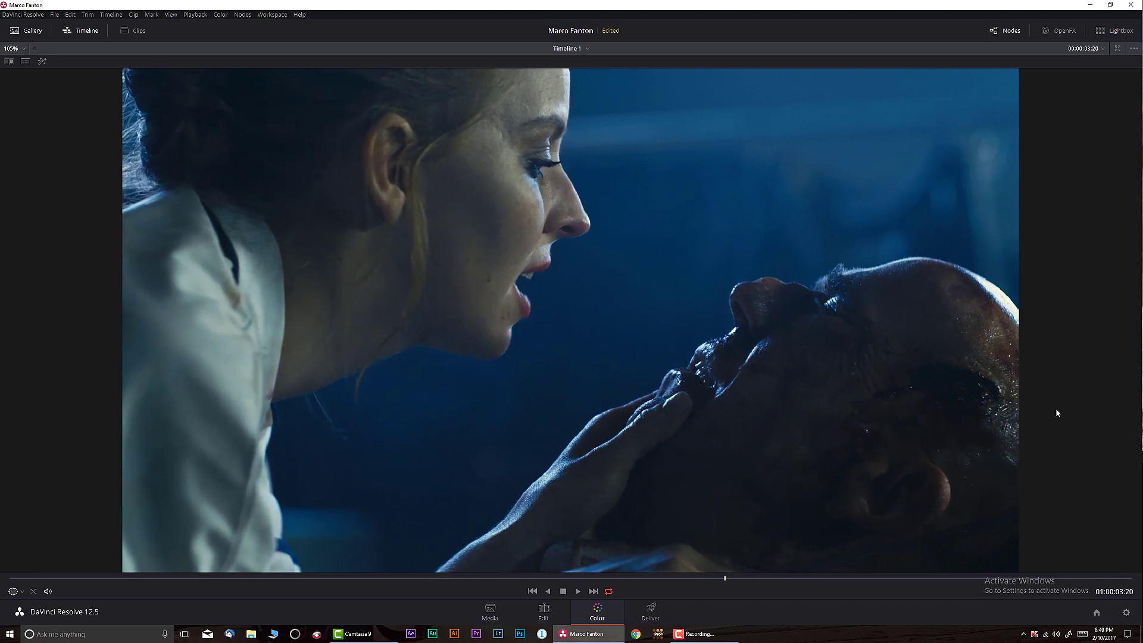